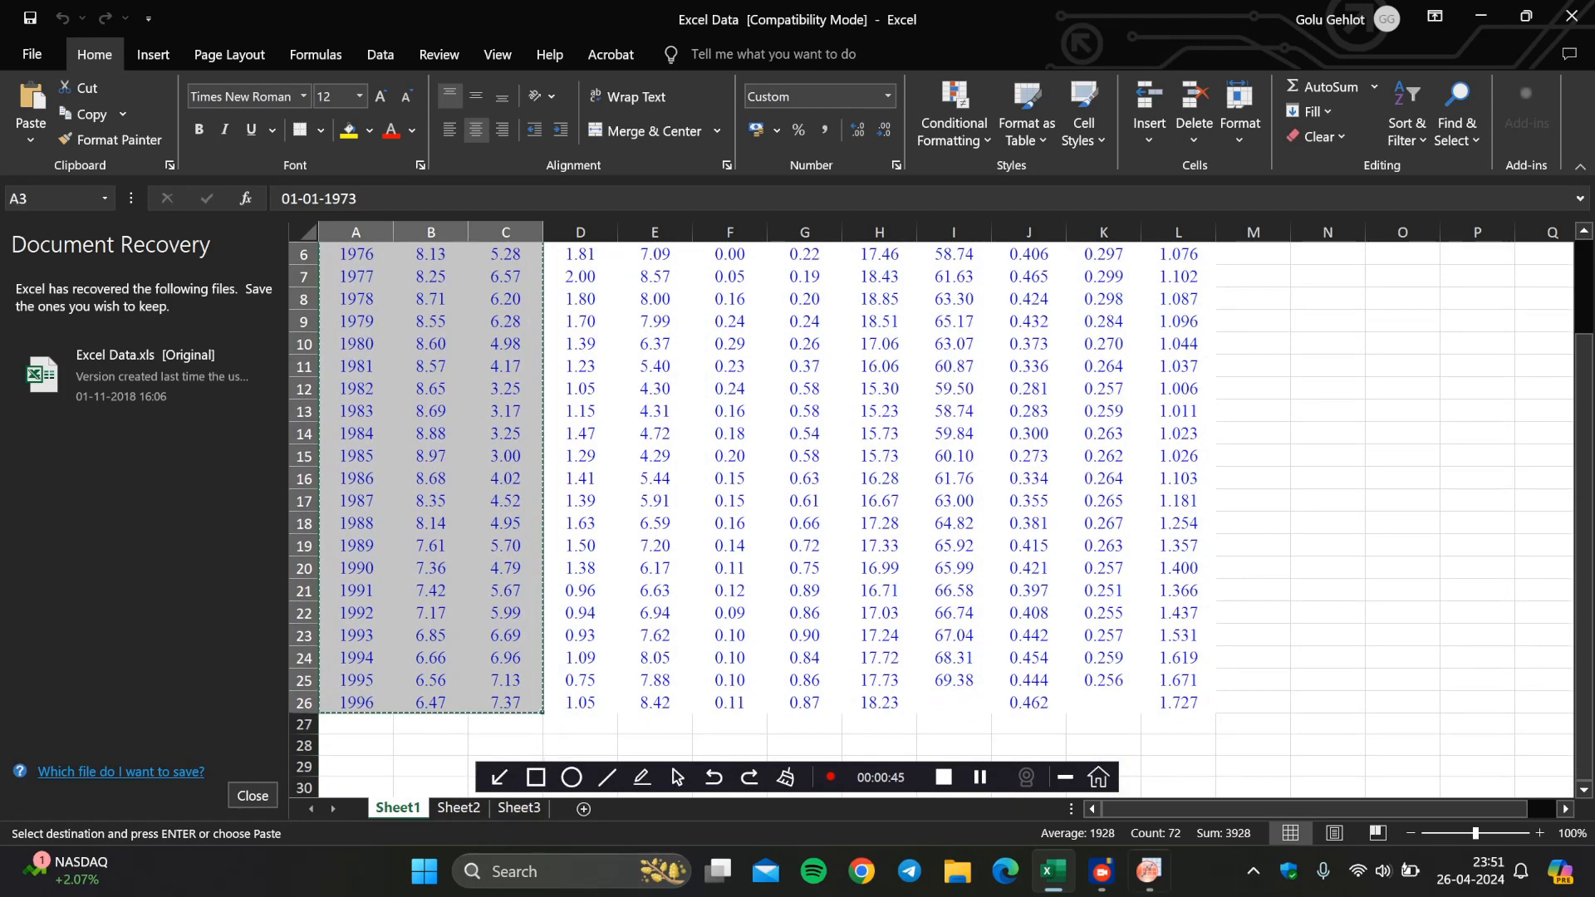
# Switch to Origin and paste the copied 1973–1996 data into columns A to C, starting in the first data row.
pyautogui.click(1148, 870)
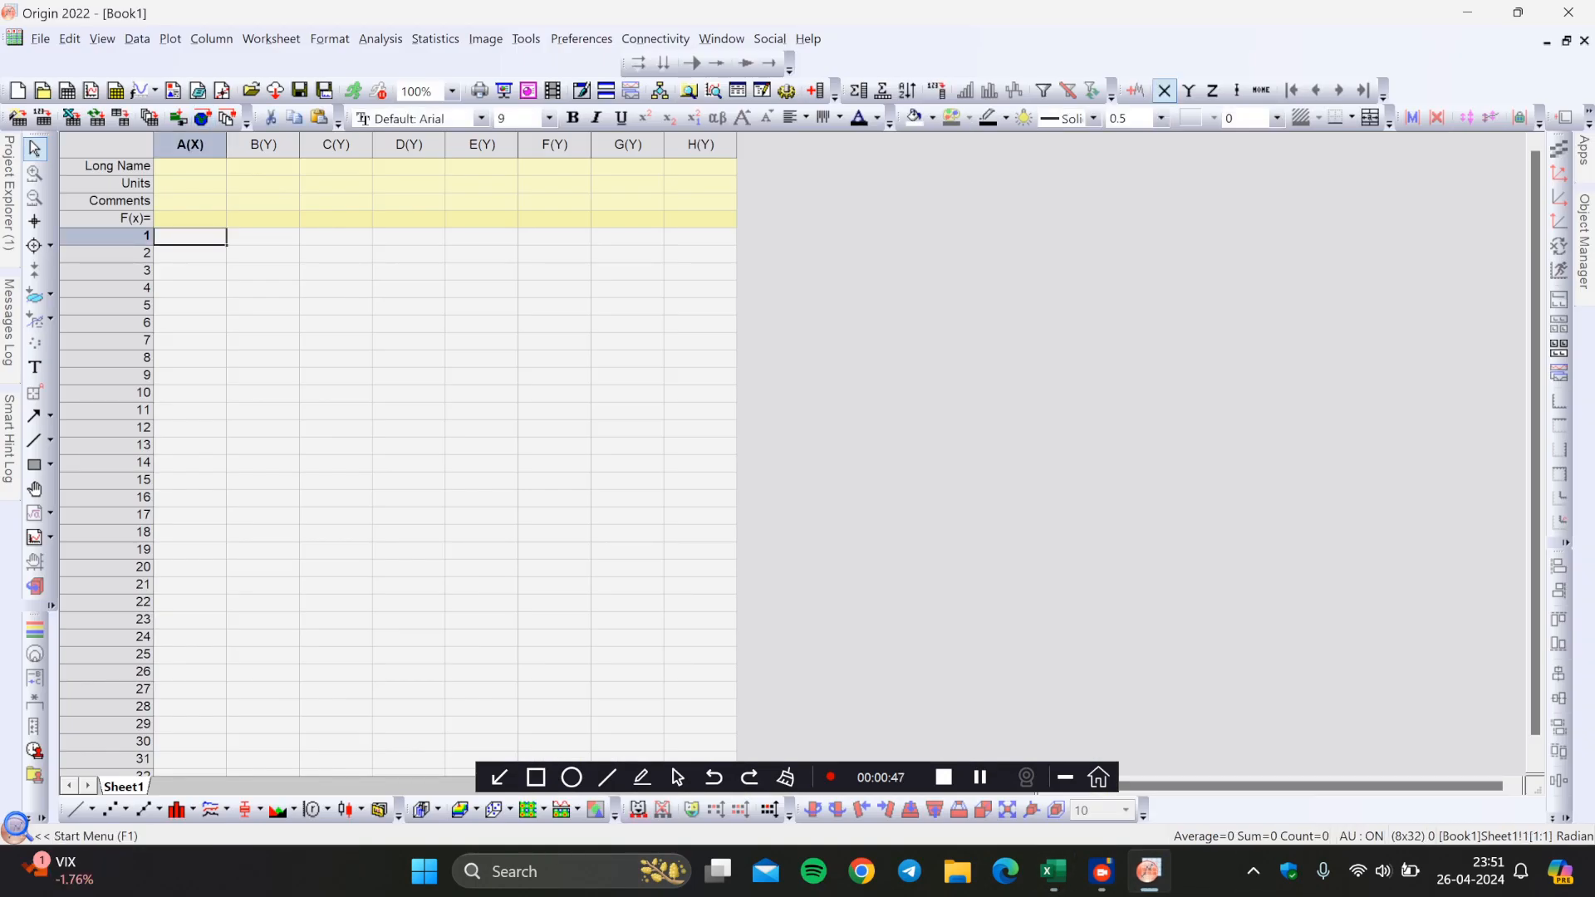
pyautogui.write('1973\t9.21\t3.24 1974\t8.77\t3.47 1975\t8.37\t4.1 1976\t8.13\t5.28 1977\t8.25\t6.57 1978\t8.71\t6.2 1979\t8.55\t6.28 1980\t8.6\t4.98 1981\t8.57\t4.17 1982\t8.65\t3.25 1983\t8.69\t3.17 1984\t8.88\t3.25 1985\t8.97\t3 1986\t8.68\t4.02 1987\t8.35\t4.52 1988\t8.14\t4.95 1989\t7.61\t5.7 1990\t7.36\t4.79 1991\t7.42\t5.67 1992\t7.17\t5.99 1993\t6.85\t6.69 1994\t6.66\t6.96 1995\t6.56\t7.13 1996\t6.47\t7.37')
# Copy the three column headings from the Excel sheet and paste them into Origin's Long Name row, starting in column A.
pyautogui.click(1053, 870)
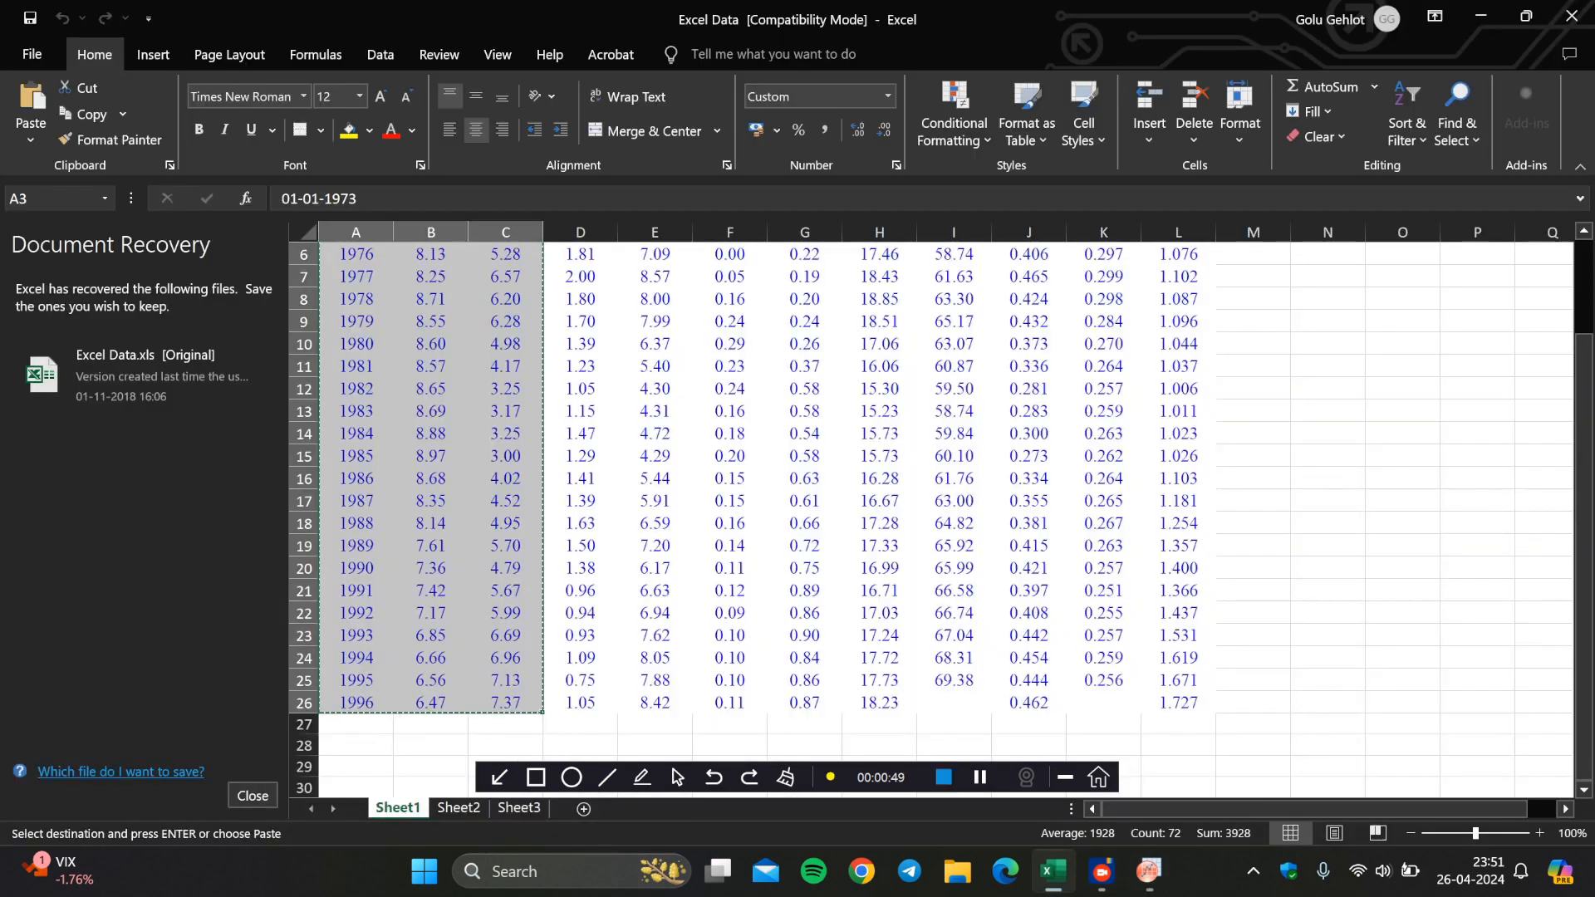
pyautogui.scroll(3, 752, 520)
pyautogui.moveTo(356, 415); pyautogui.dragTo(506, 415)
pyautogui.hotkey('ctrl', 'c')
pyautogui.click(1148, 871)
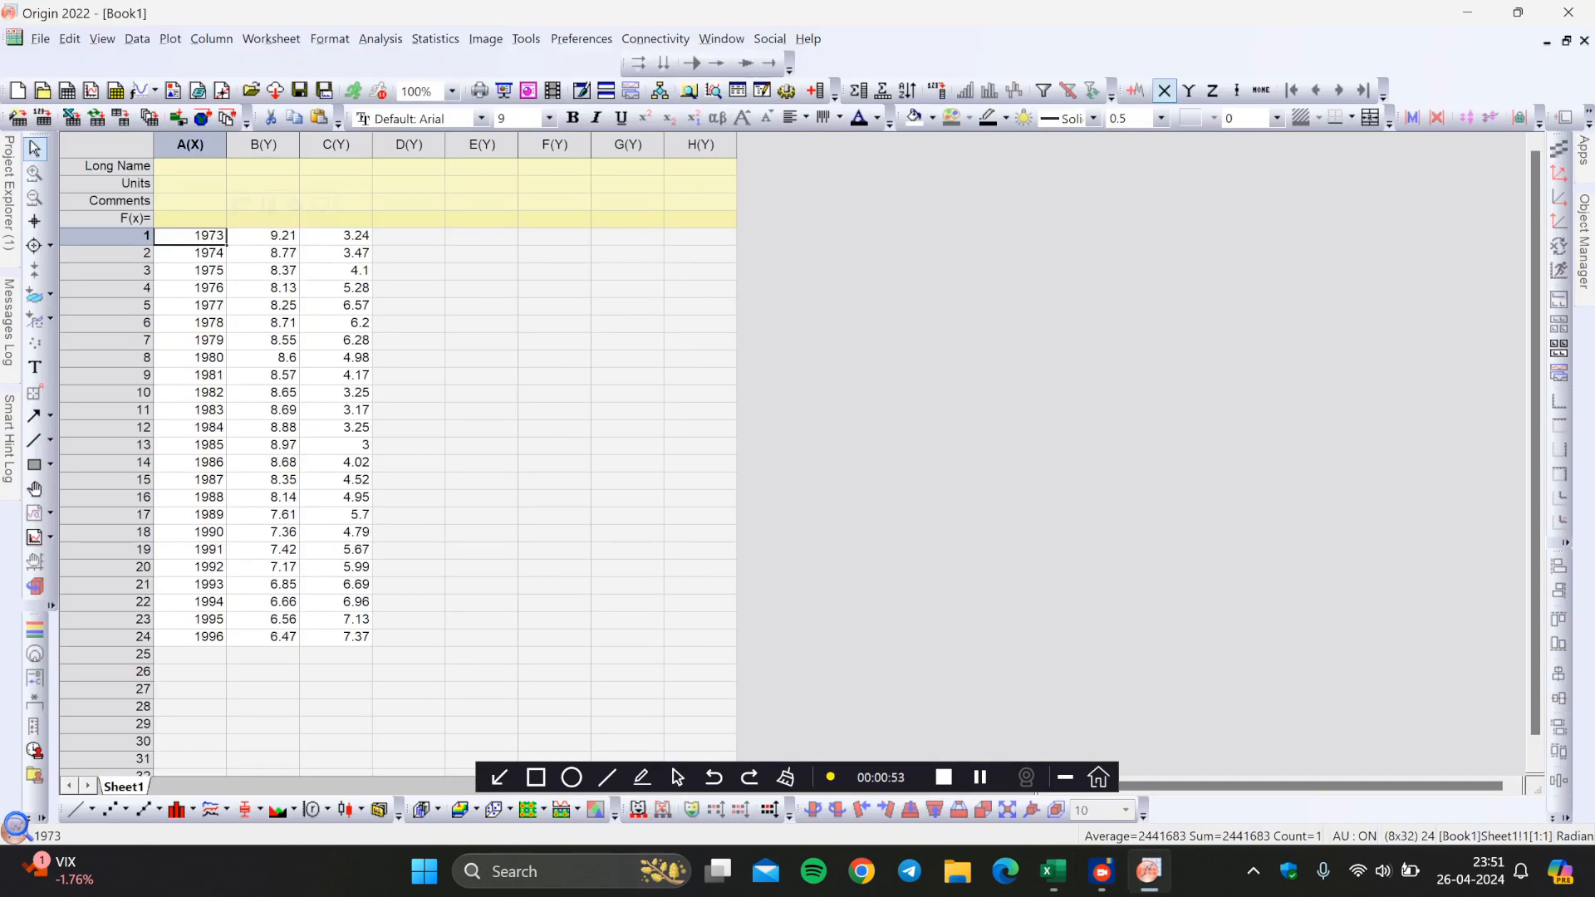
pyautogui.click(190, 167)
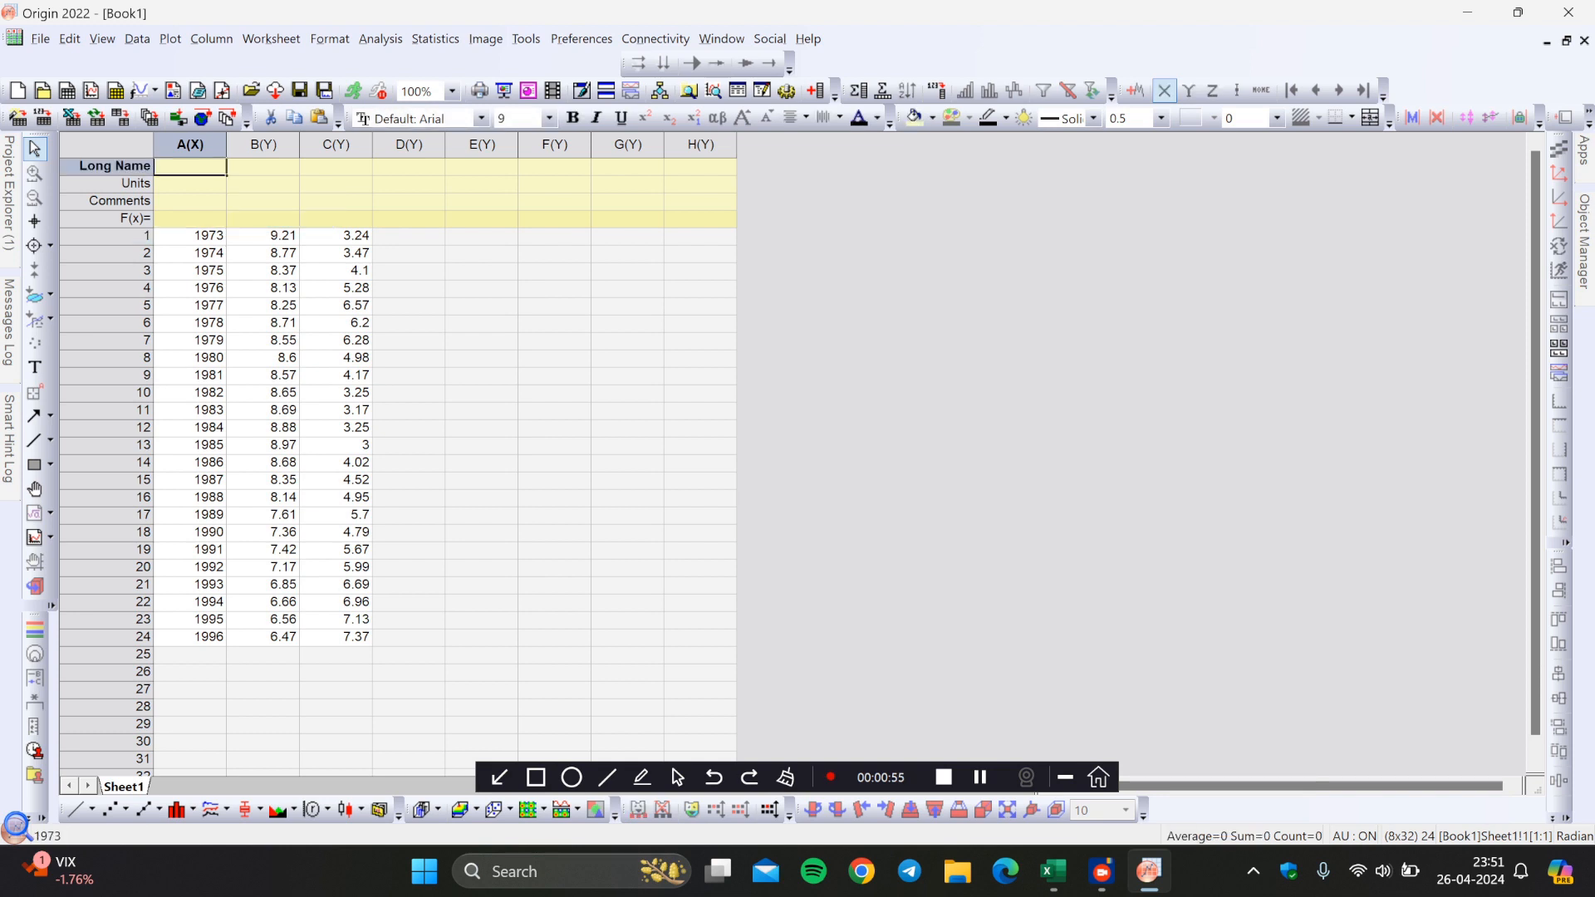
pyautogui.hotkey('ctrl', 'v')
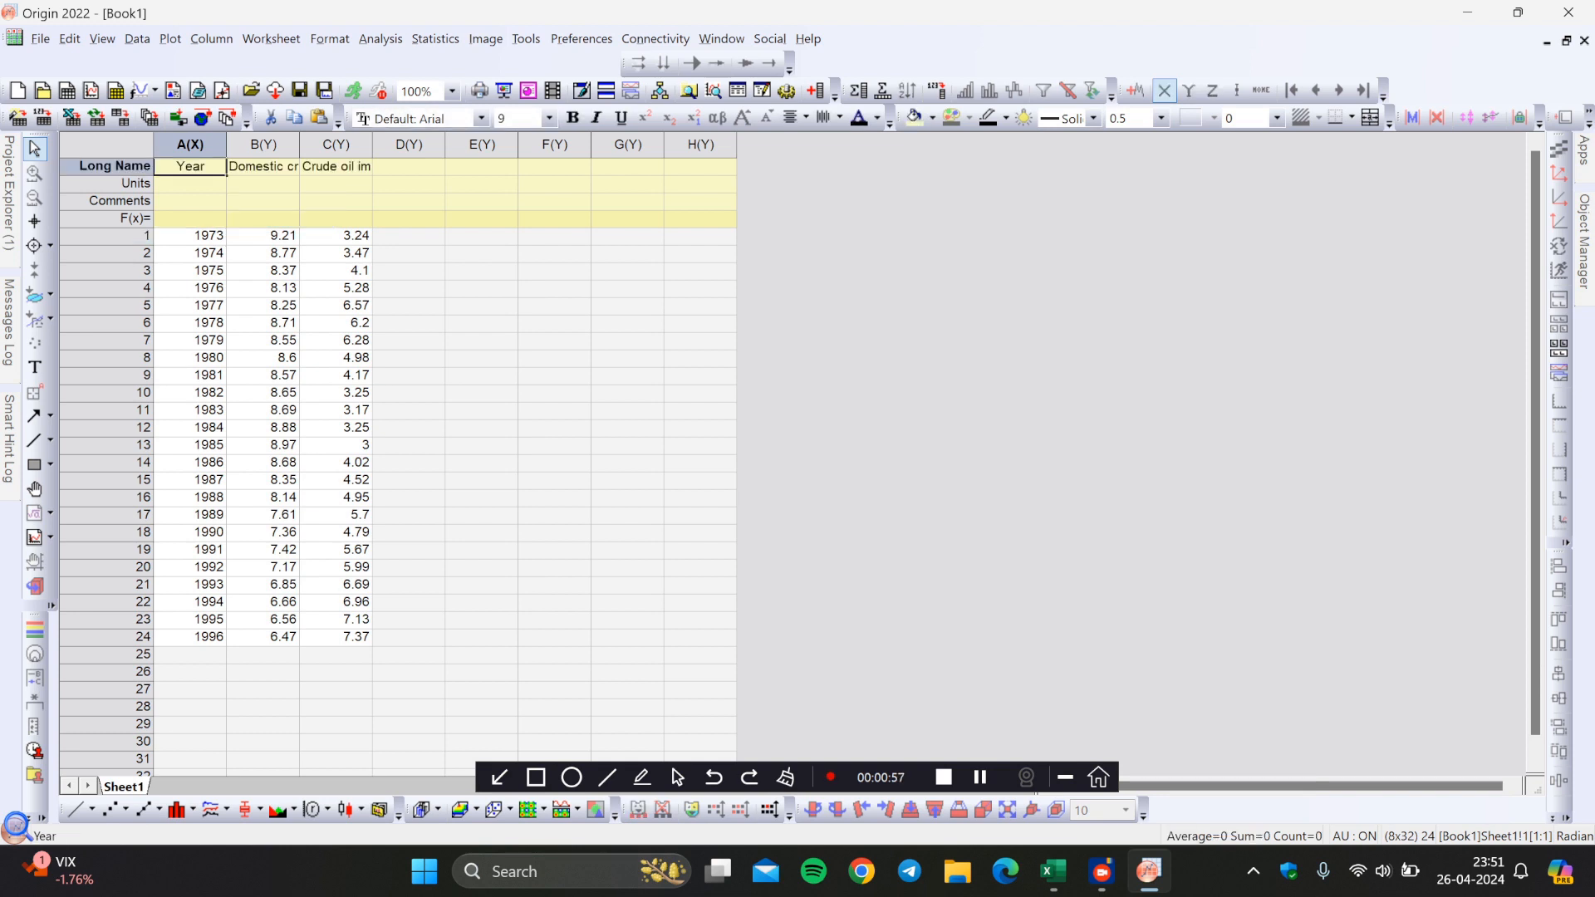
# Enter the units "year" for column A and "tonnes" for columns B and C.
pyautogui.click(190, 184)
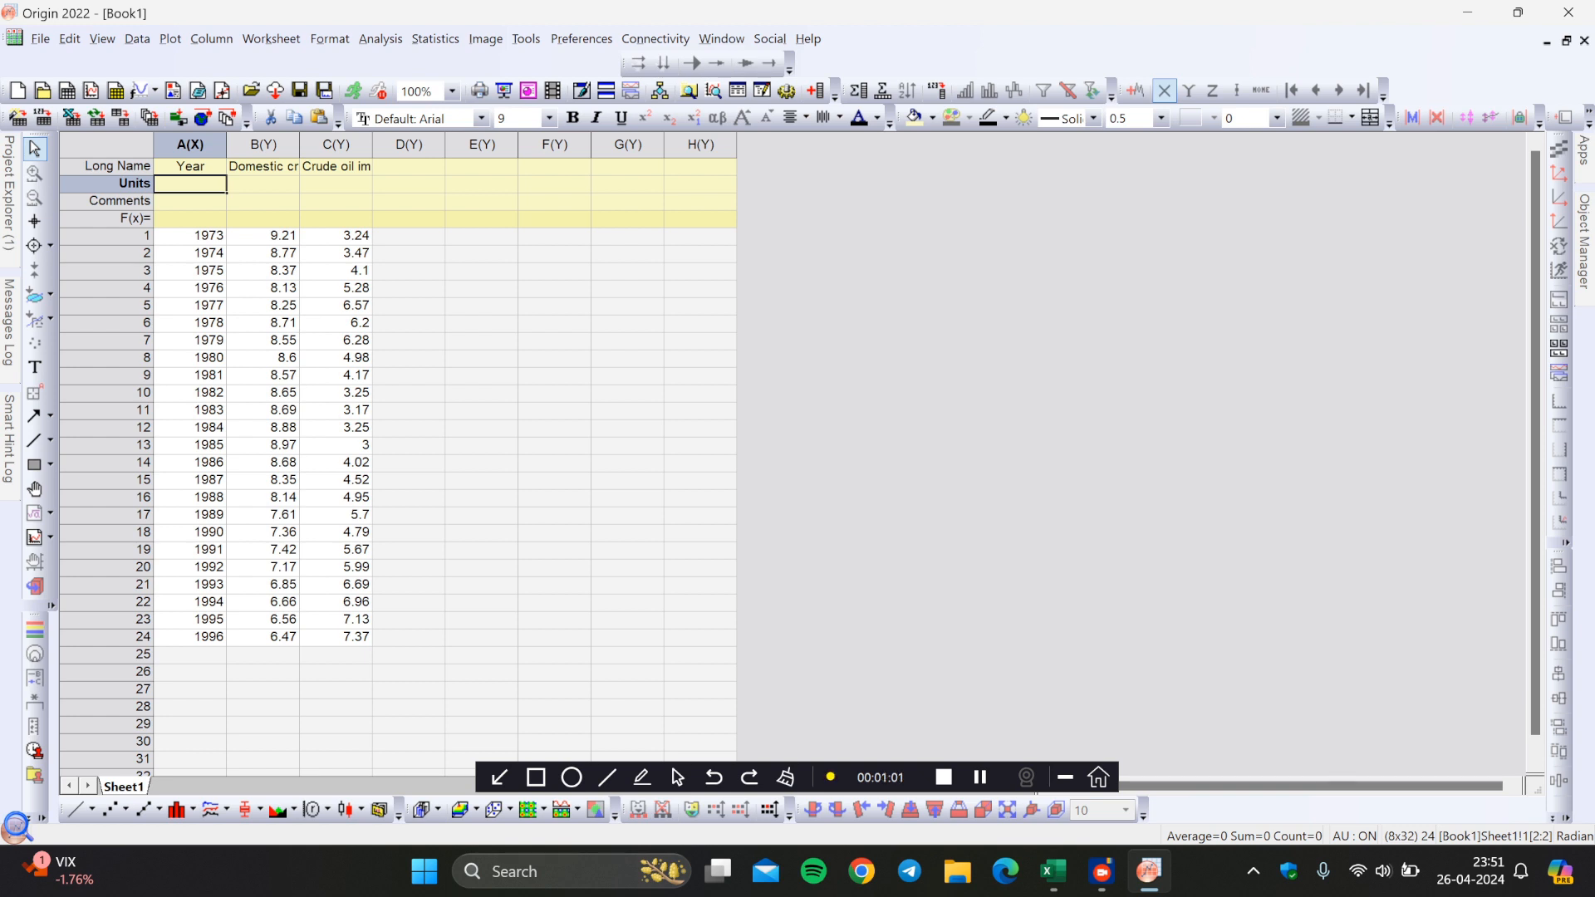
pyautogui.write('year')
pyautogui.click(262, 184)
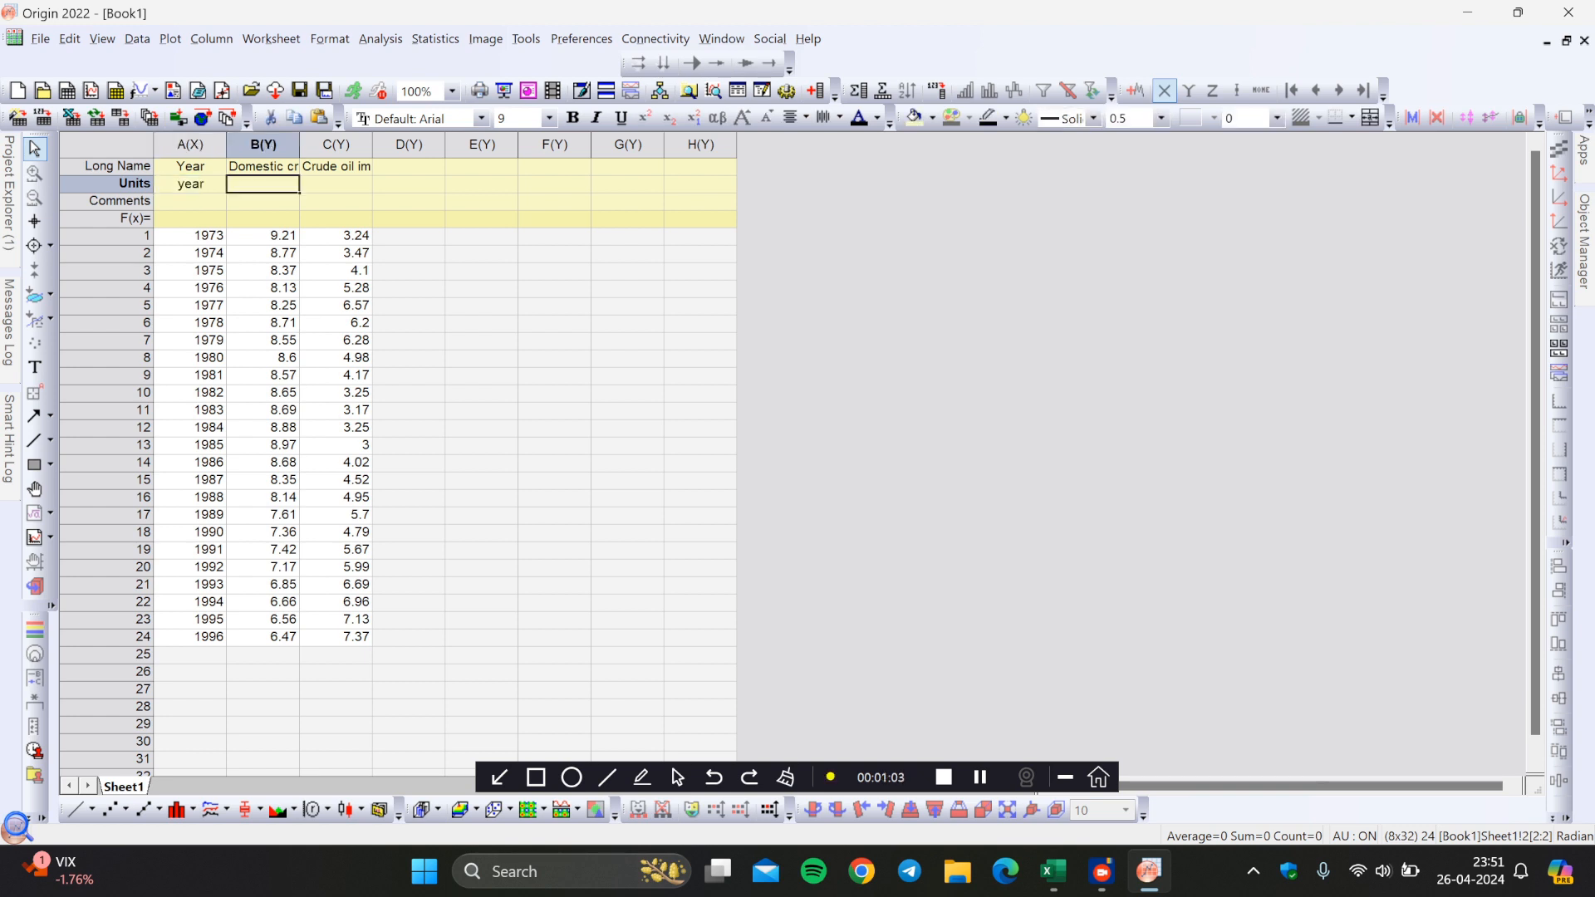
pyautogui.write('tonnes')
pyautogui.press('Tab')
pyautogui.write('tonnes')
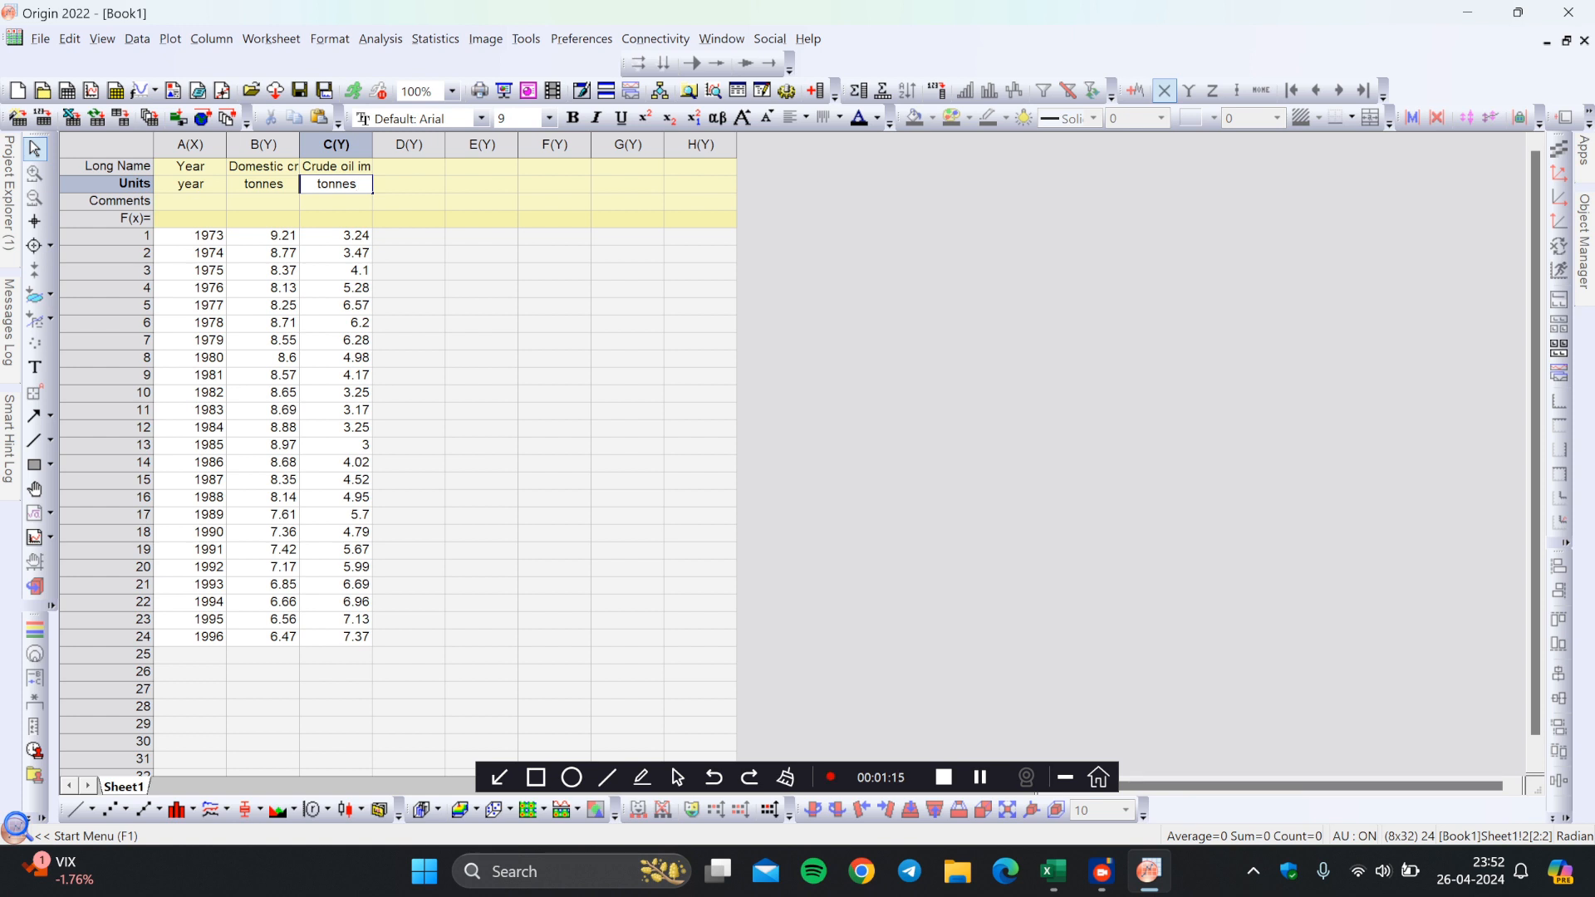
pyautogui.click(554, 167)
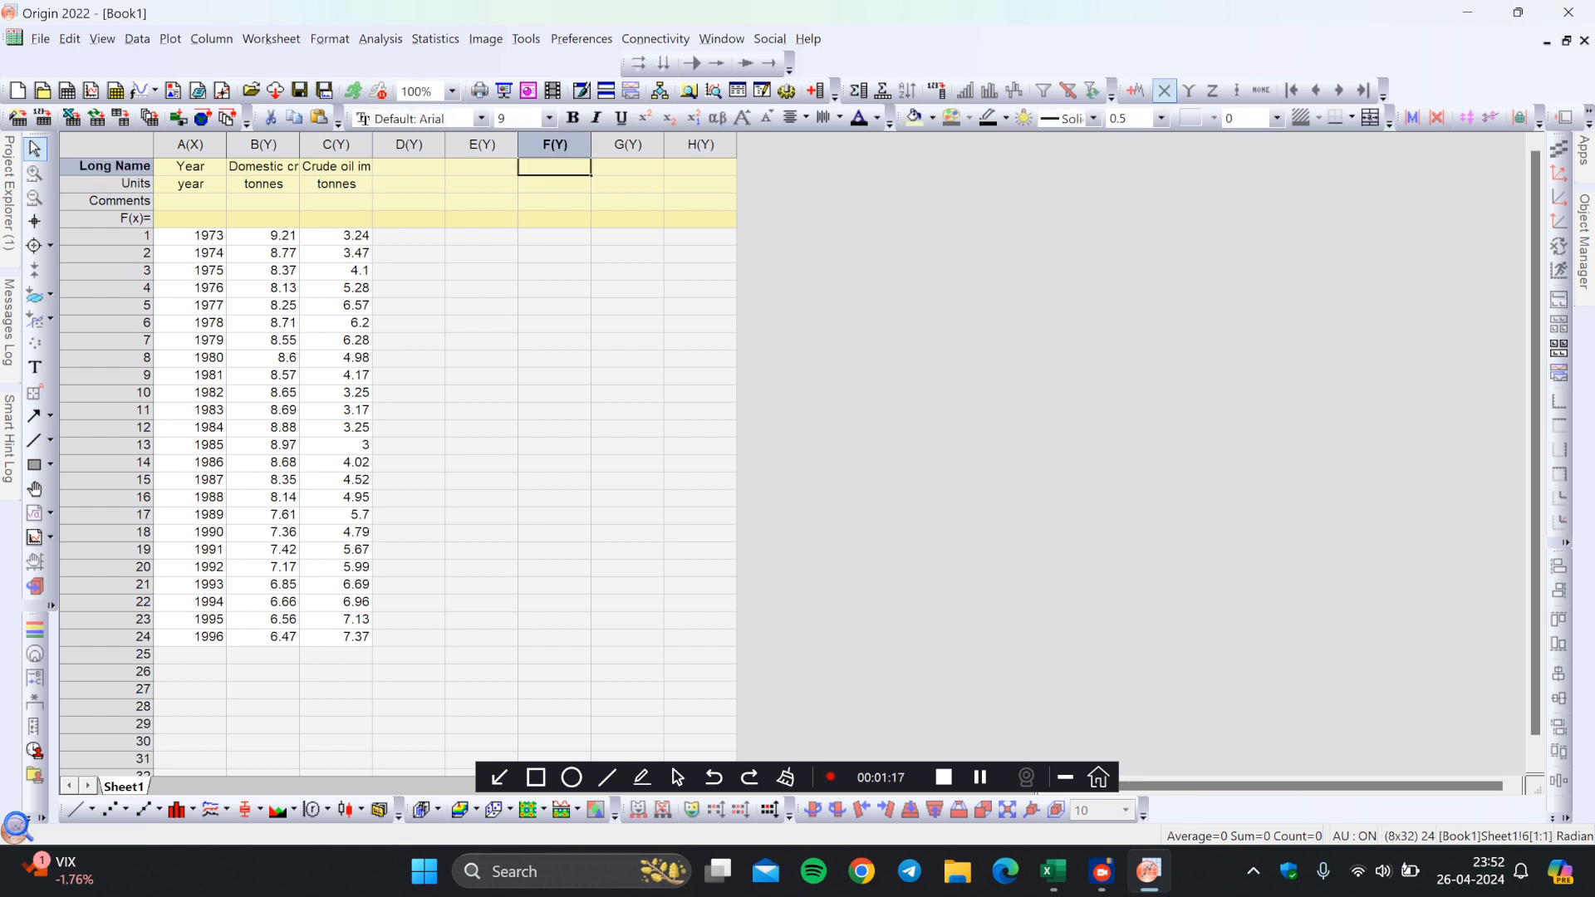
# Designate worksheet column E as a Z column and clear the selection.
pyautogui.click(482, 146)
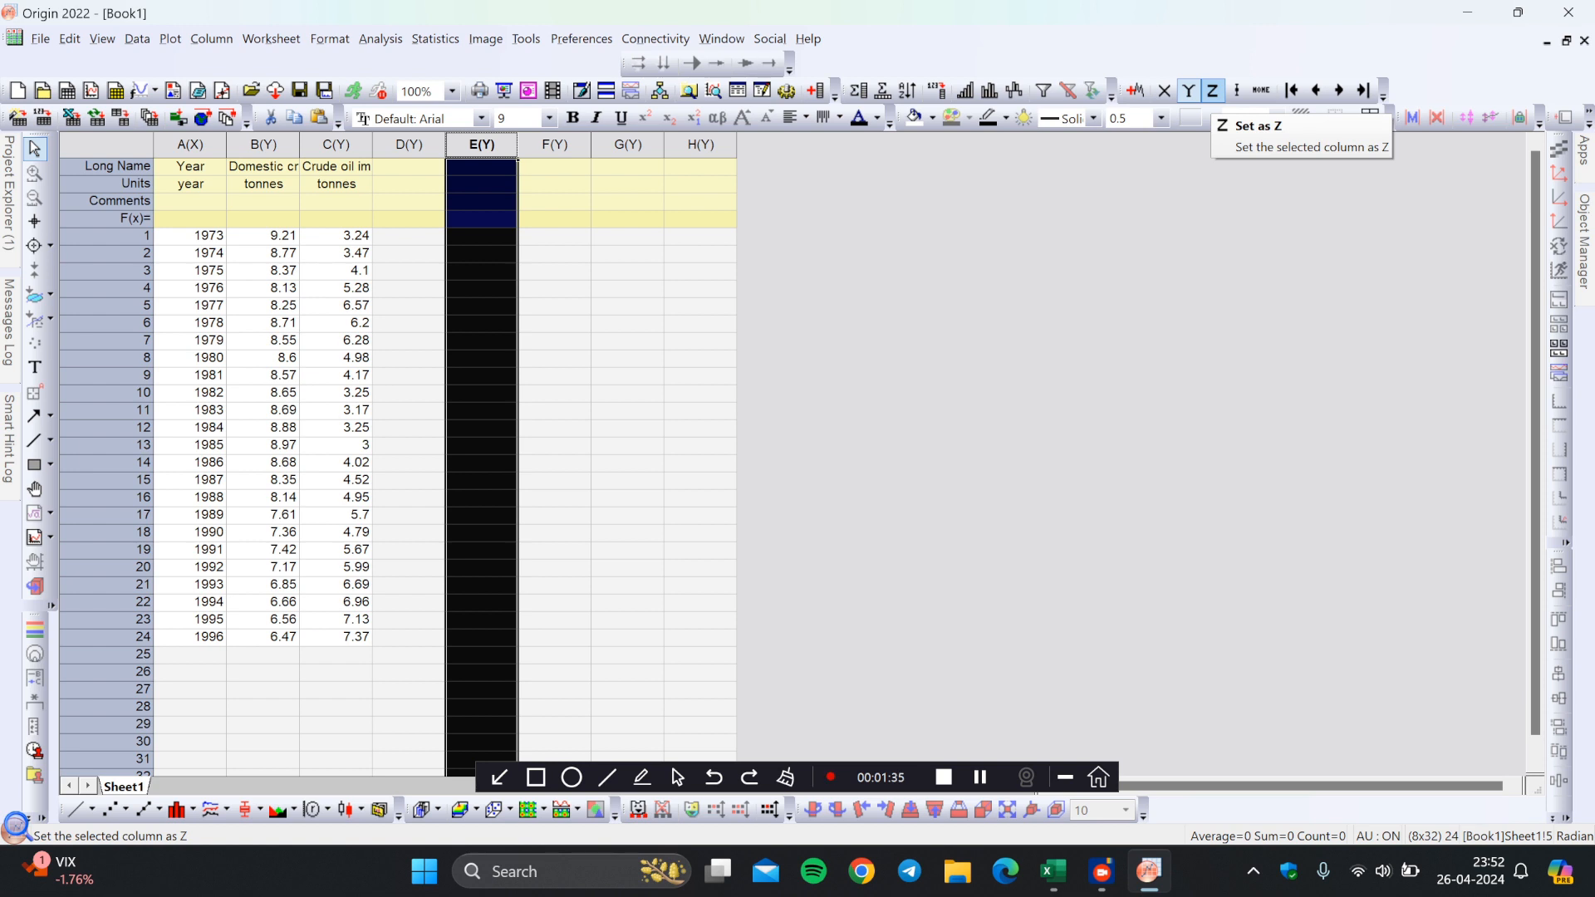
pyautogui.click(1212, 90)
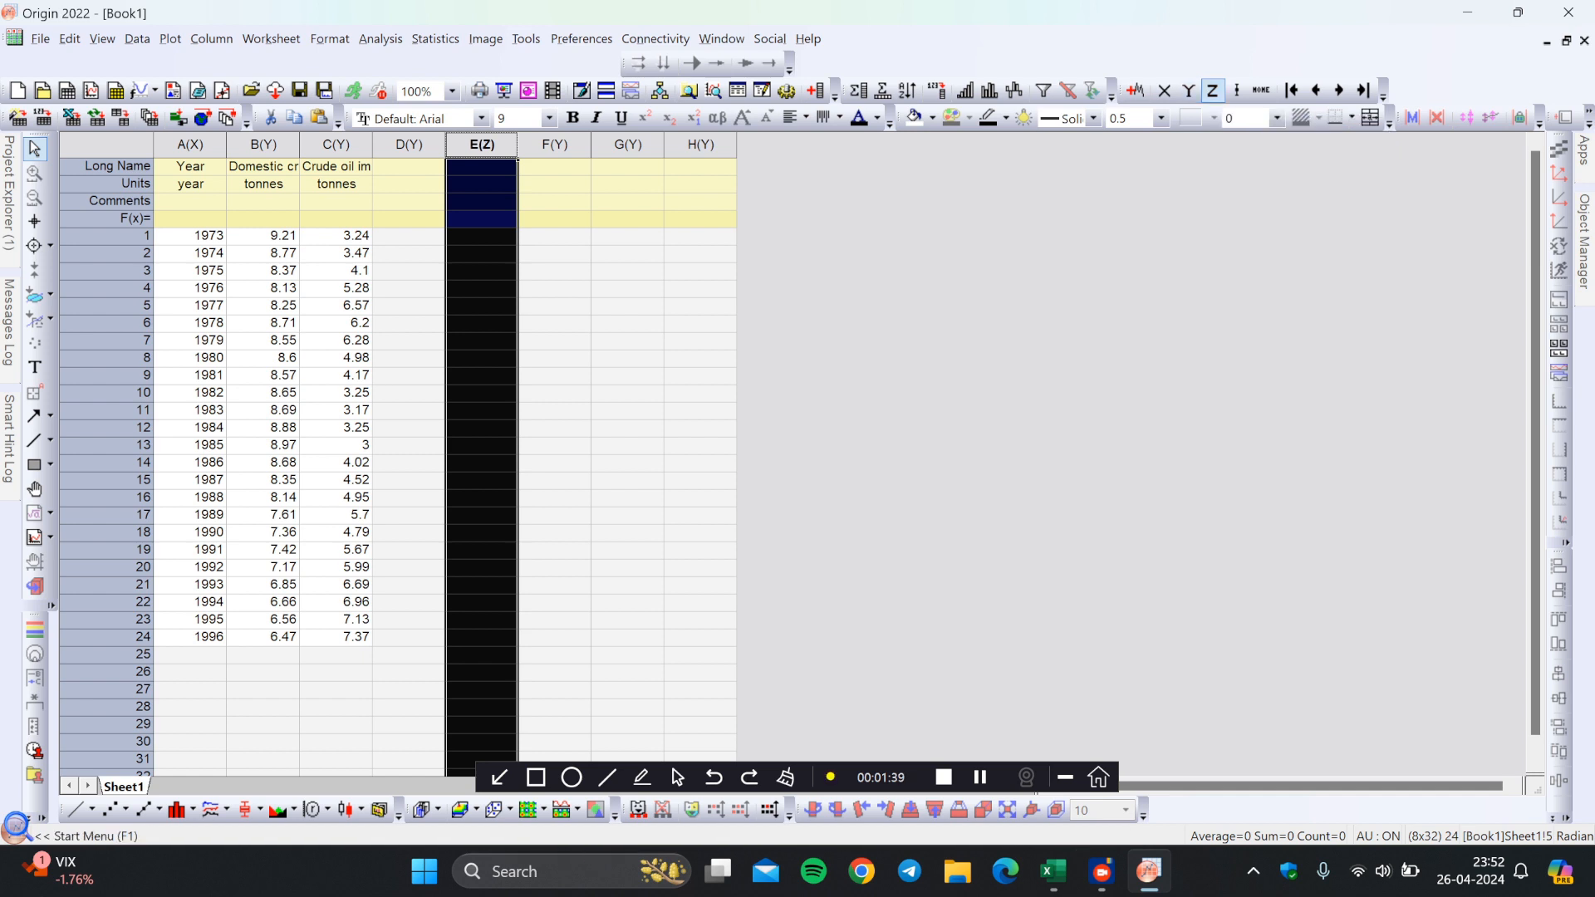
pyautogui.click(980, 348)
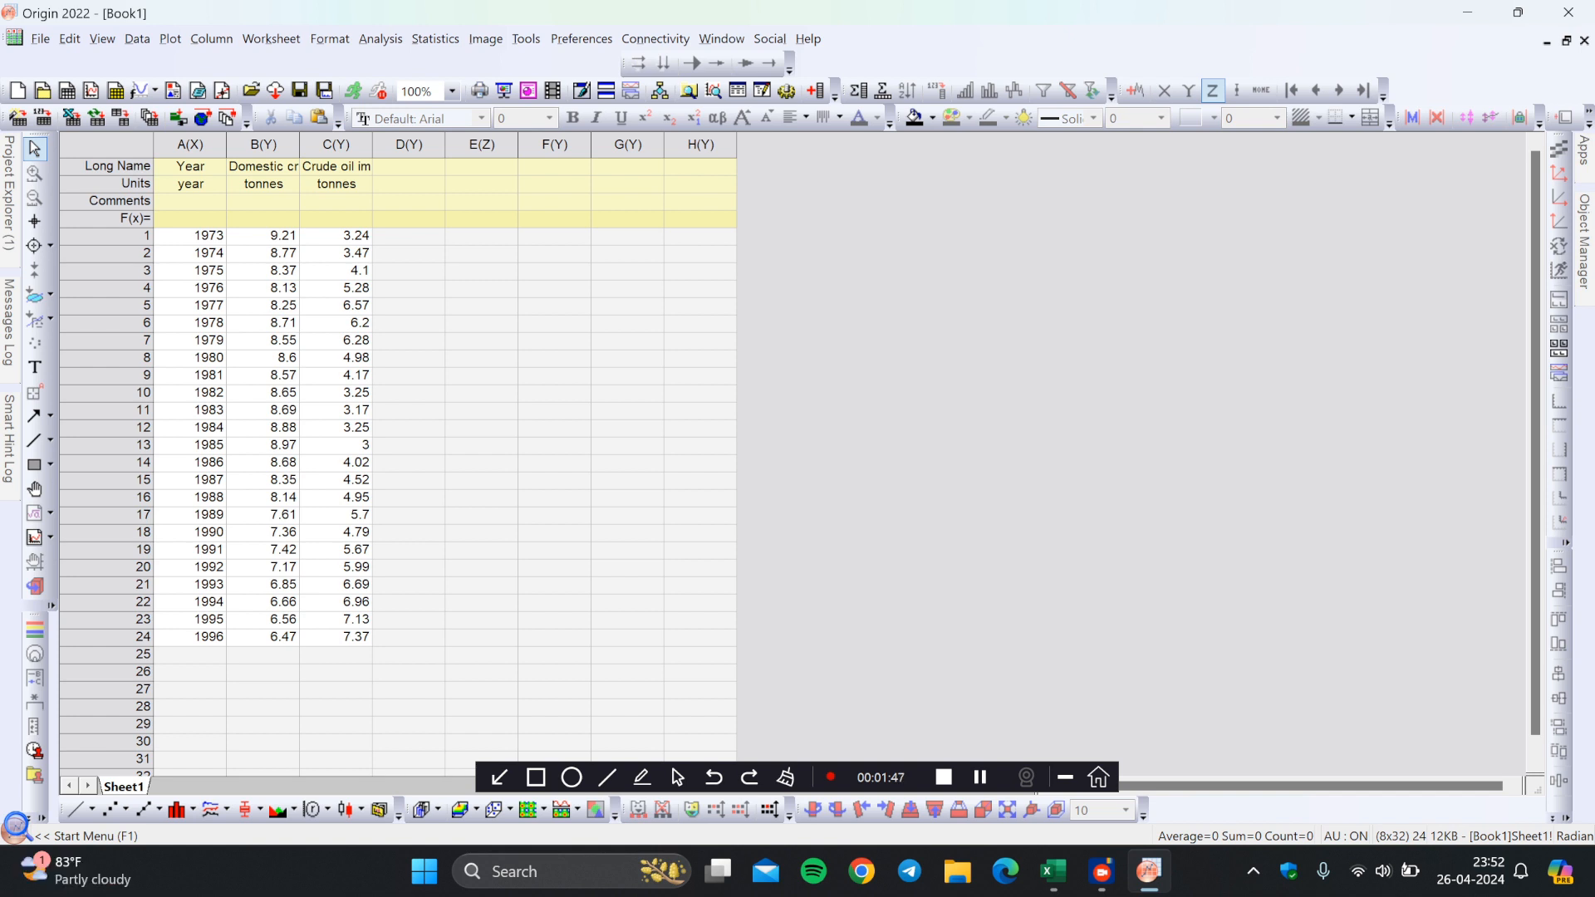
# Create a Basic 2D Line plot from the Year and domestic crude oil production columns A and B.
pyautogui.click(190, 145)
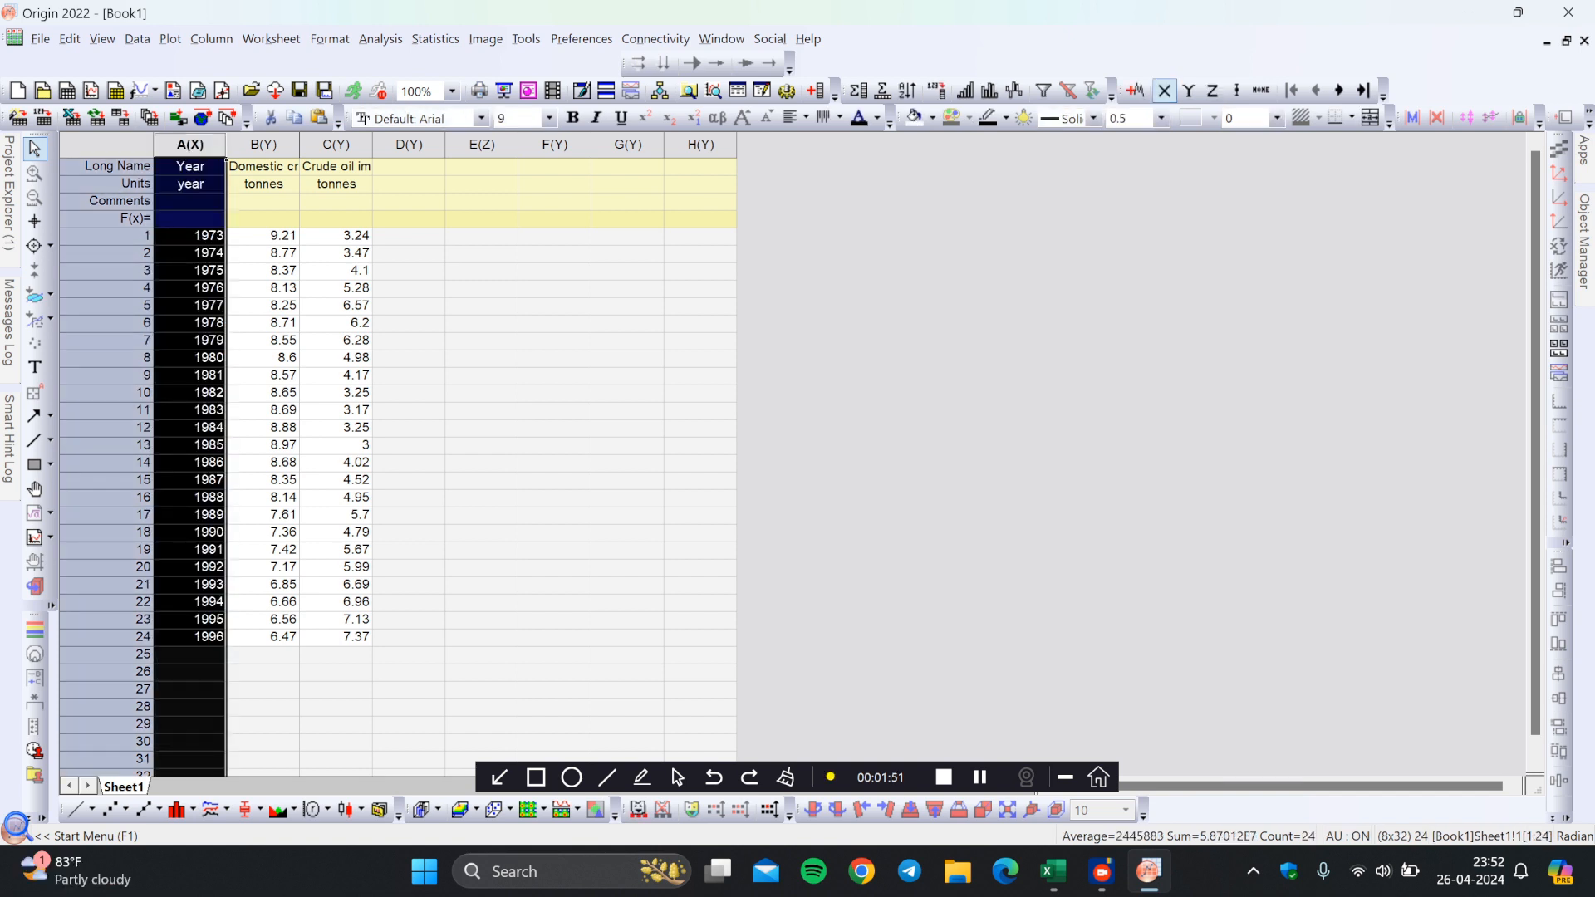
pyautogui.keyDown('ctrl'); pyautogui.click(264, 145); pyautogui.keyUp('ctrl')
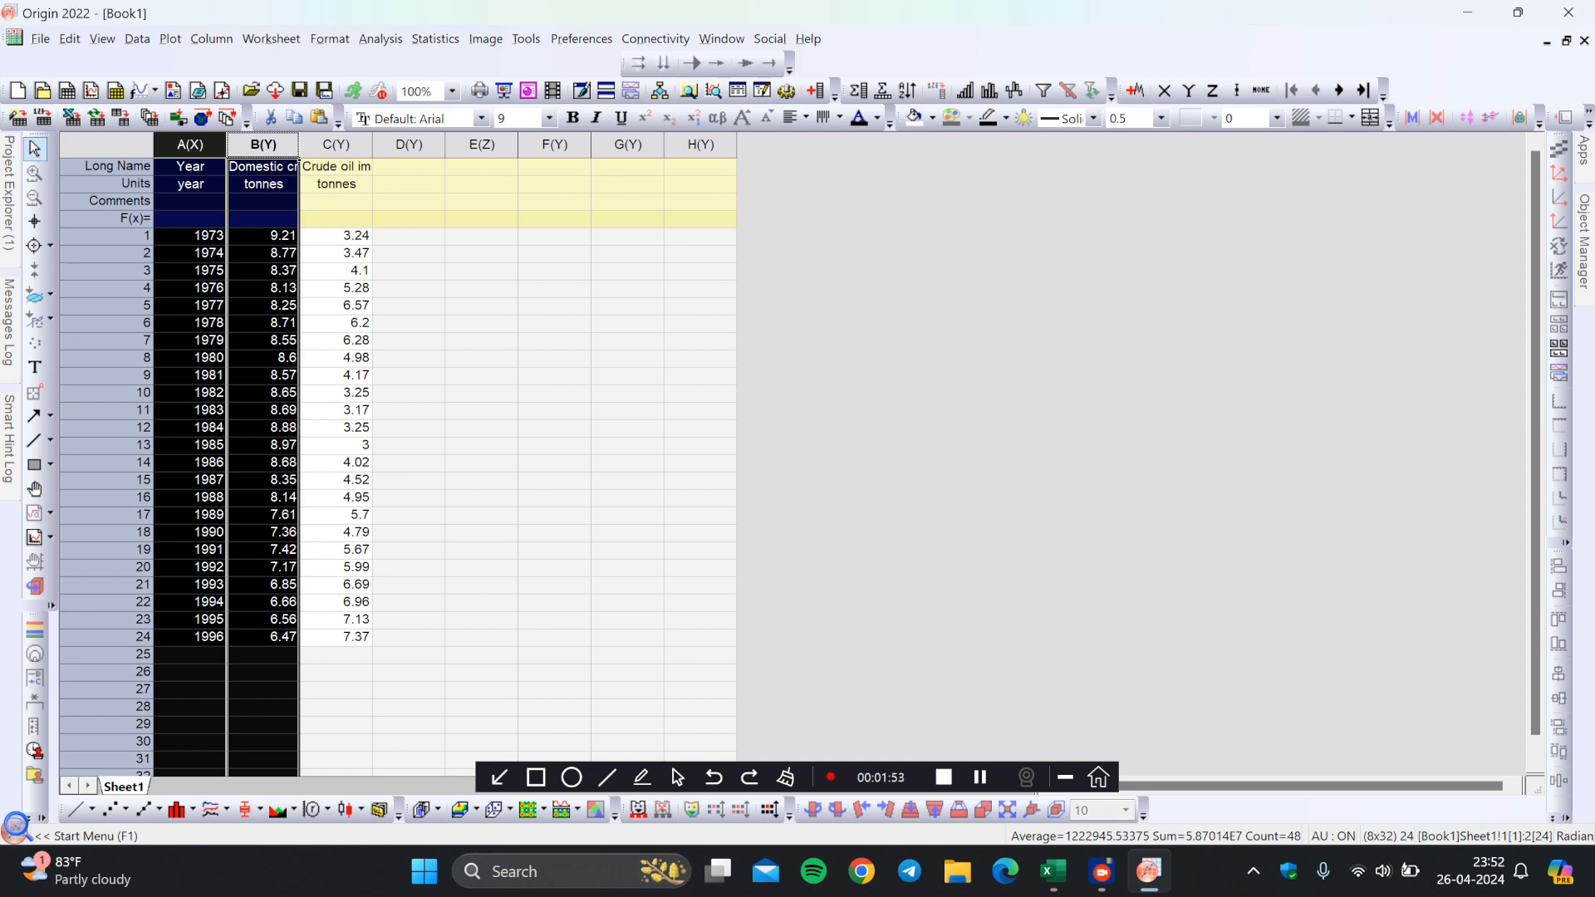
pyautogui.click(170, 39)
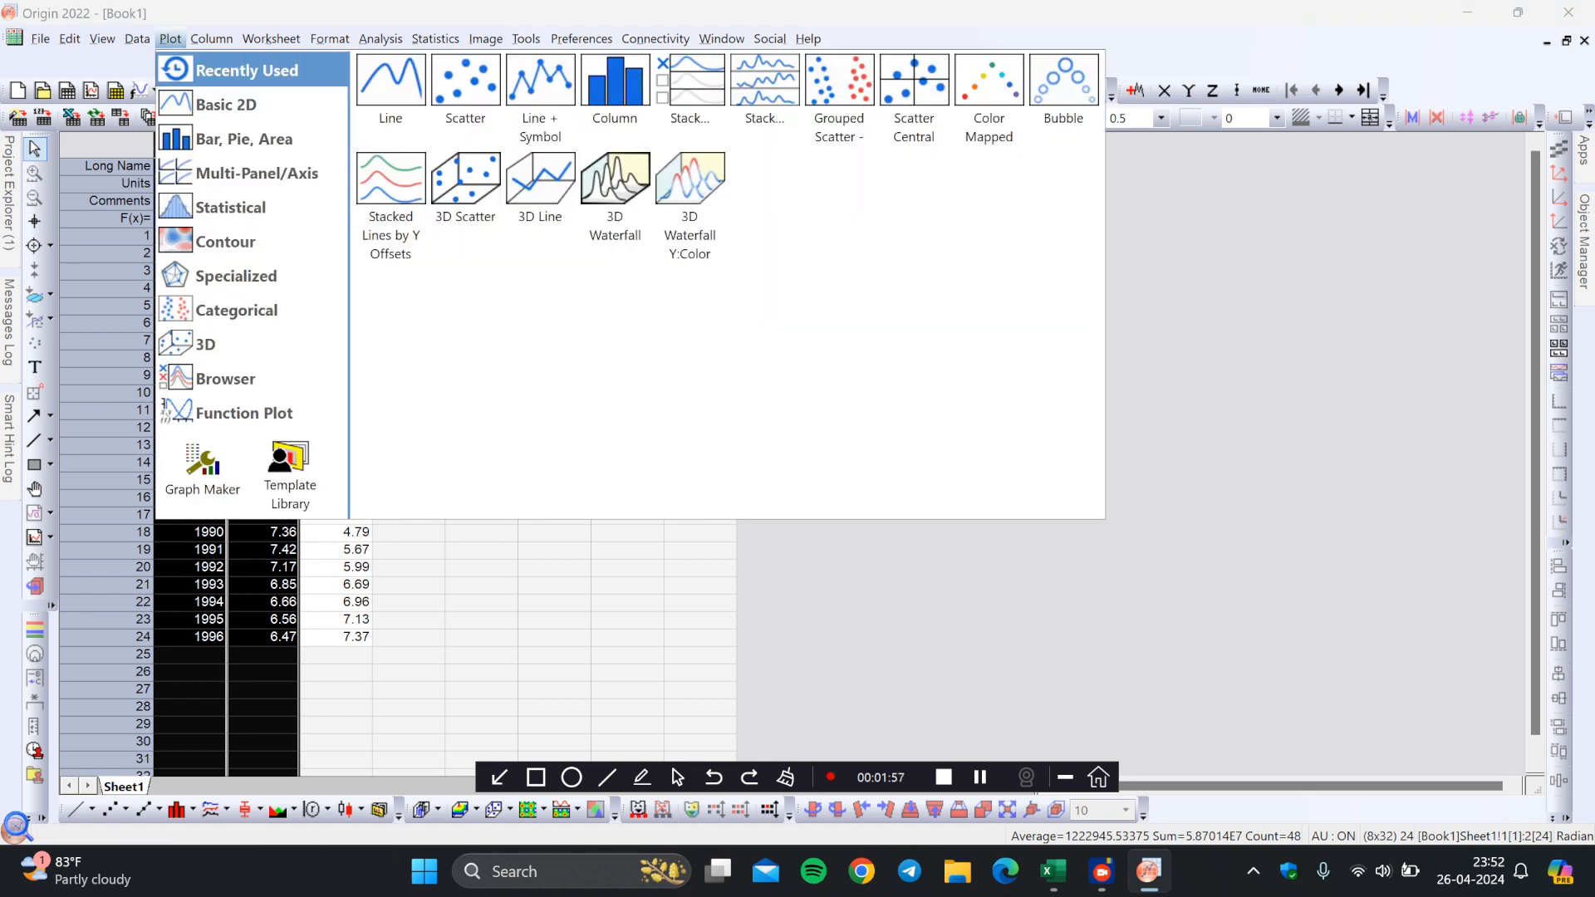
pyautogui.moveTo(226, 104)
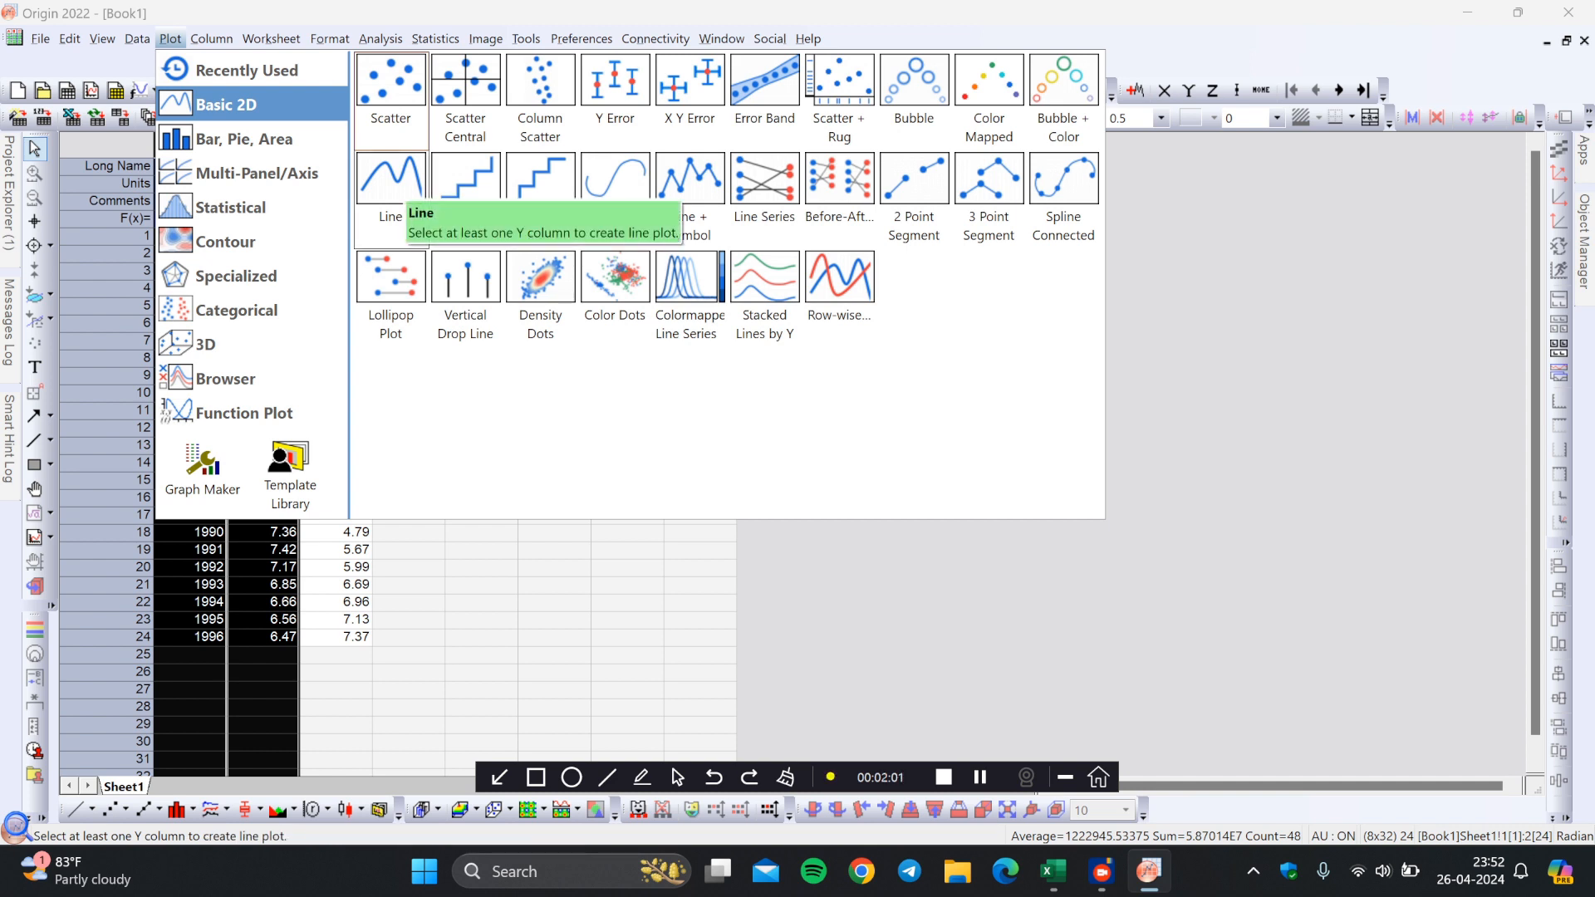
pyautogui.click(392, 187)
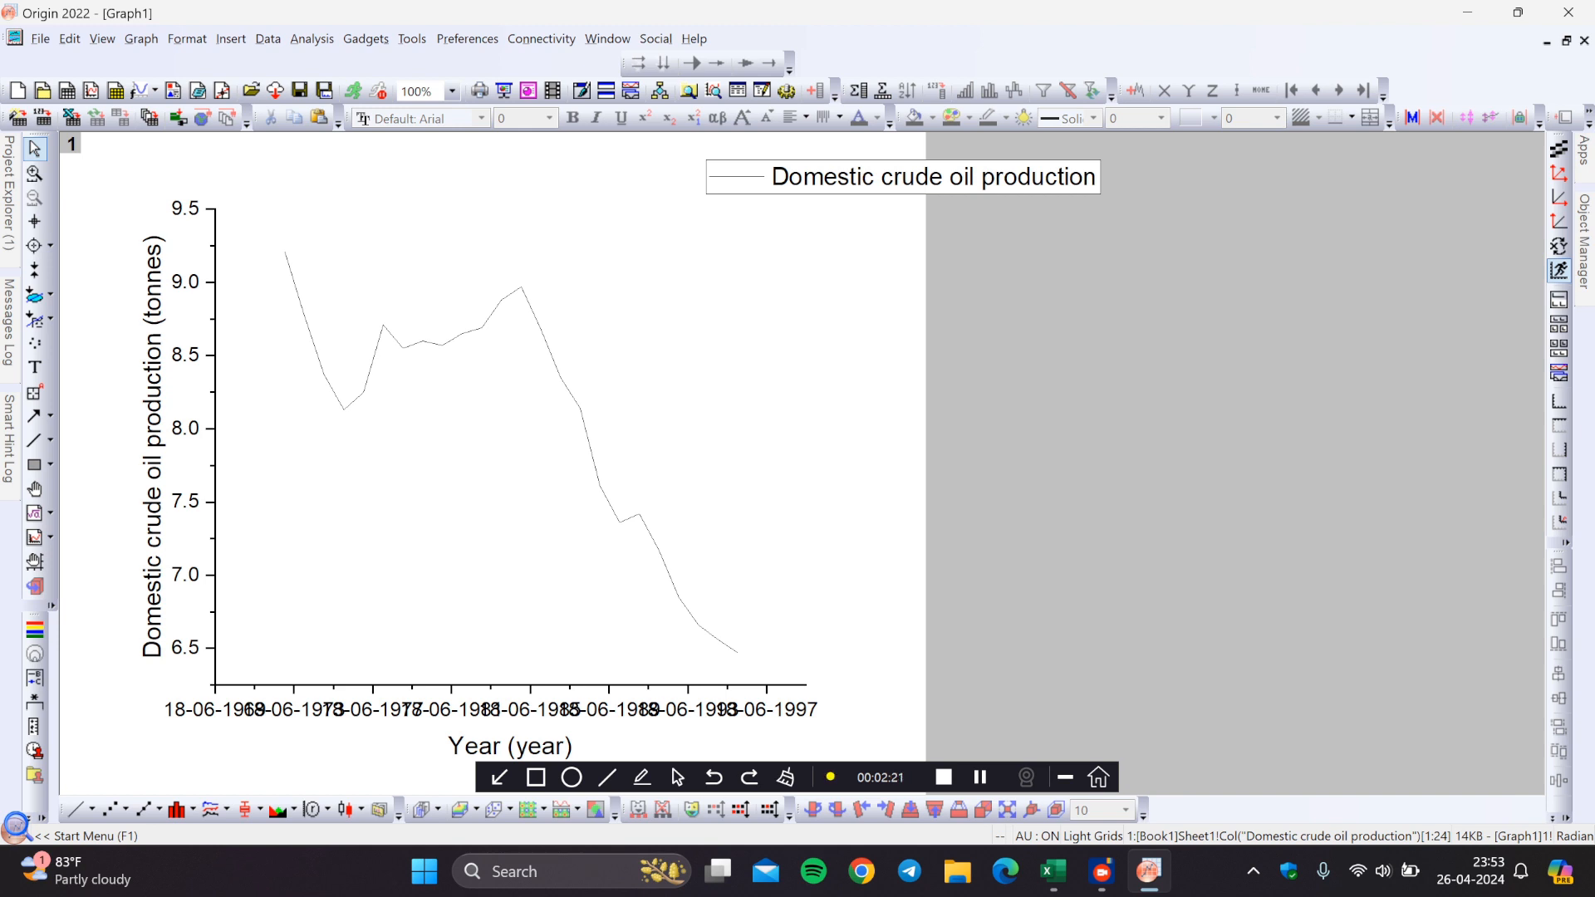
# Open the plot properties of the domestic crude oil production curve and apply a line width of 2.
pyautogui.doubleClick(590, 447)
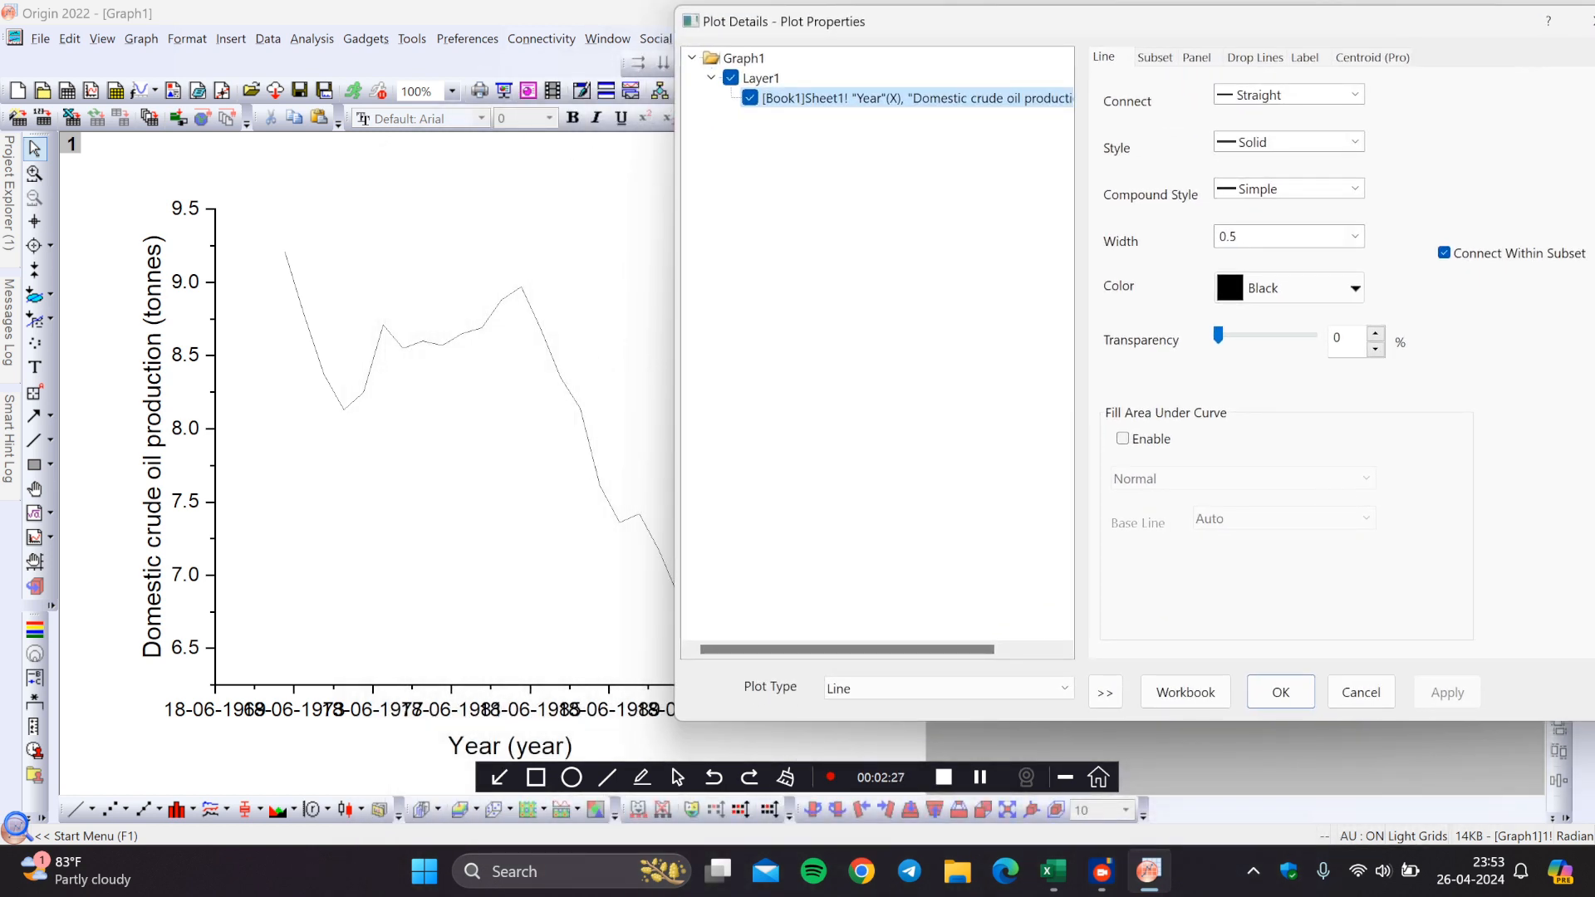
pyautogui.click(1355, 237)
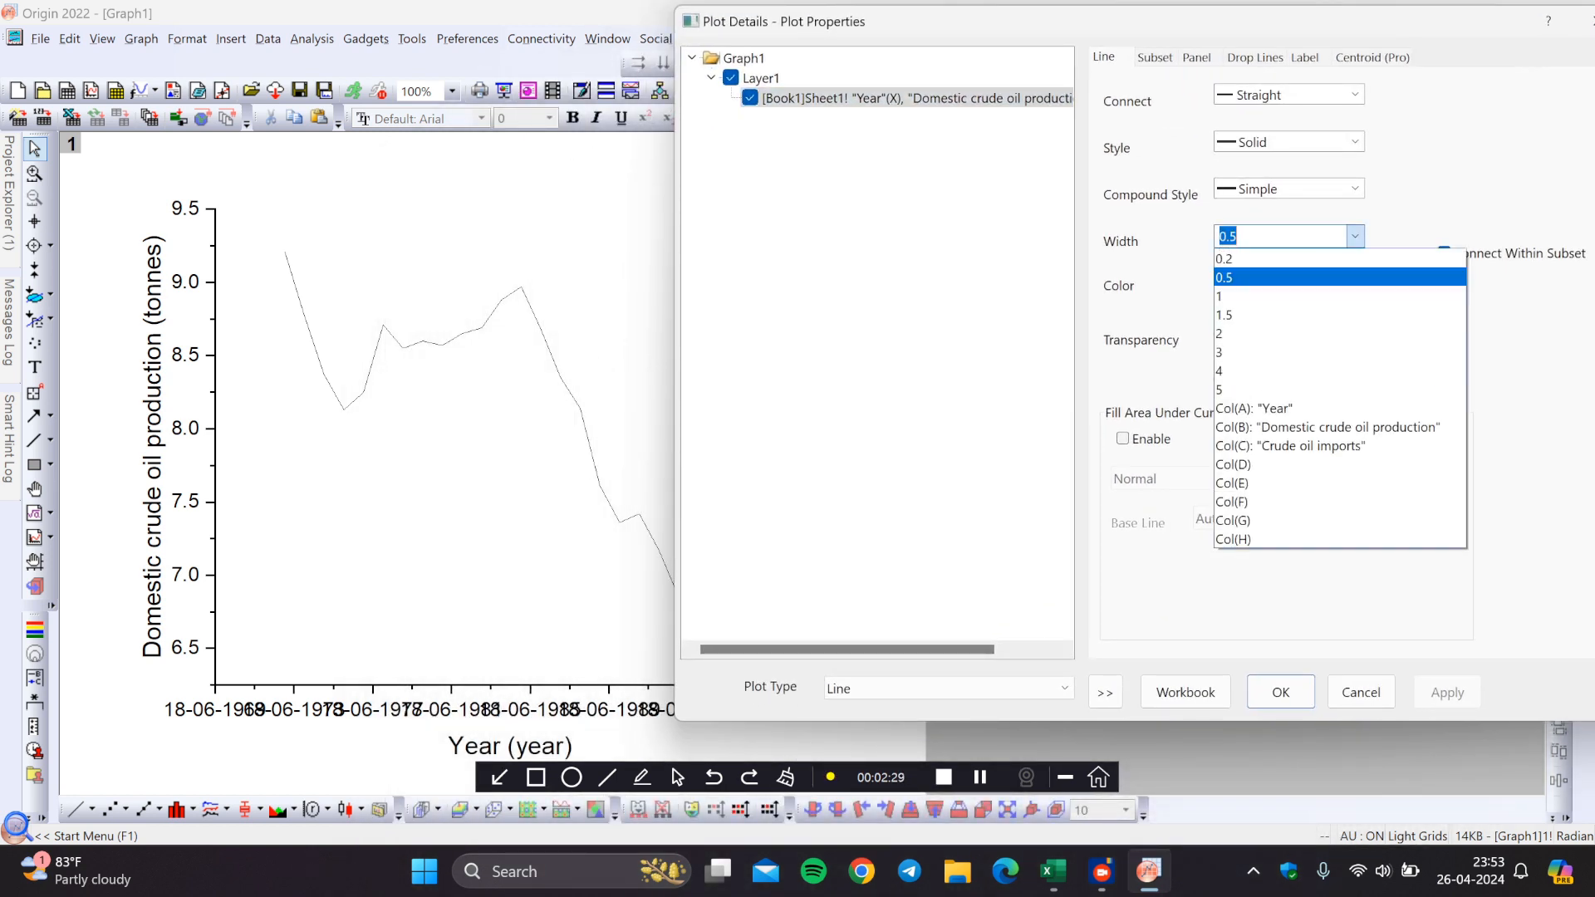
pyautogui.click(1348, 333)
pyautogui.click(1448, 692)
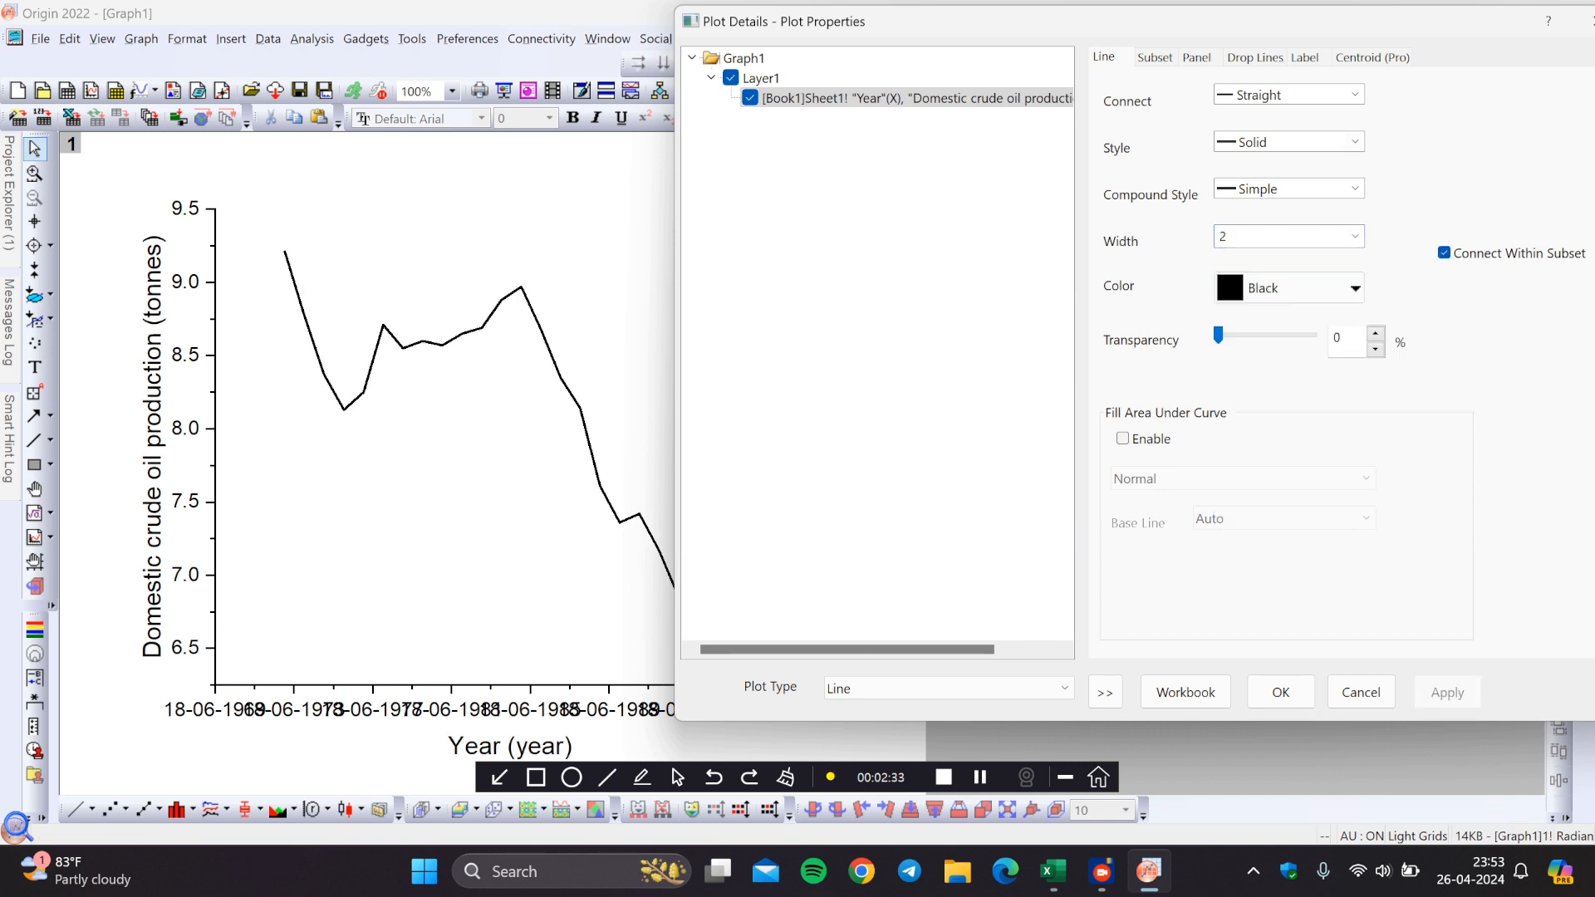
# Apply the Dash line style to the domestic crude oil production curve.
pyautogui.click(1355, 142)
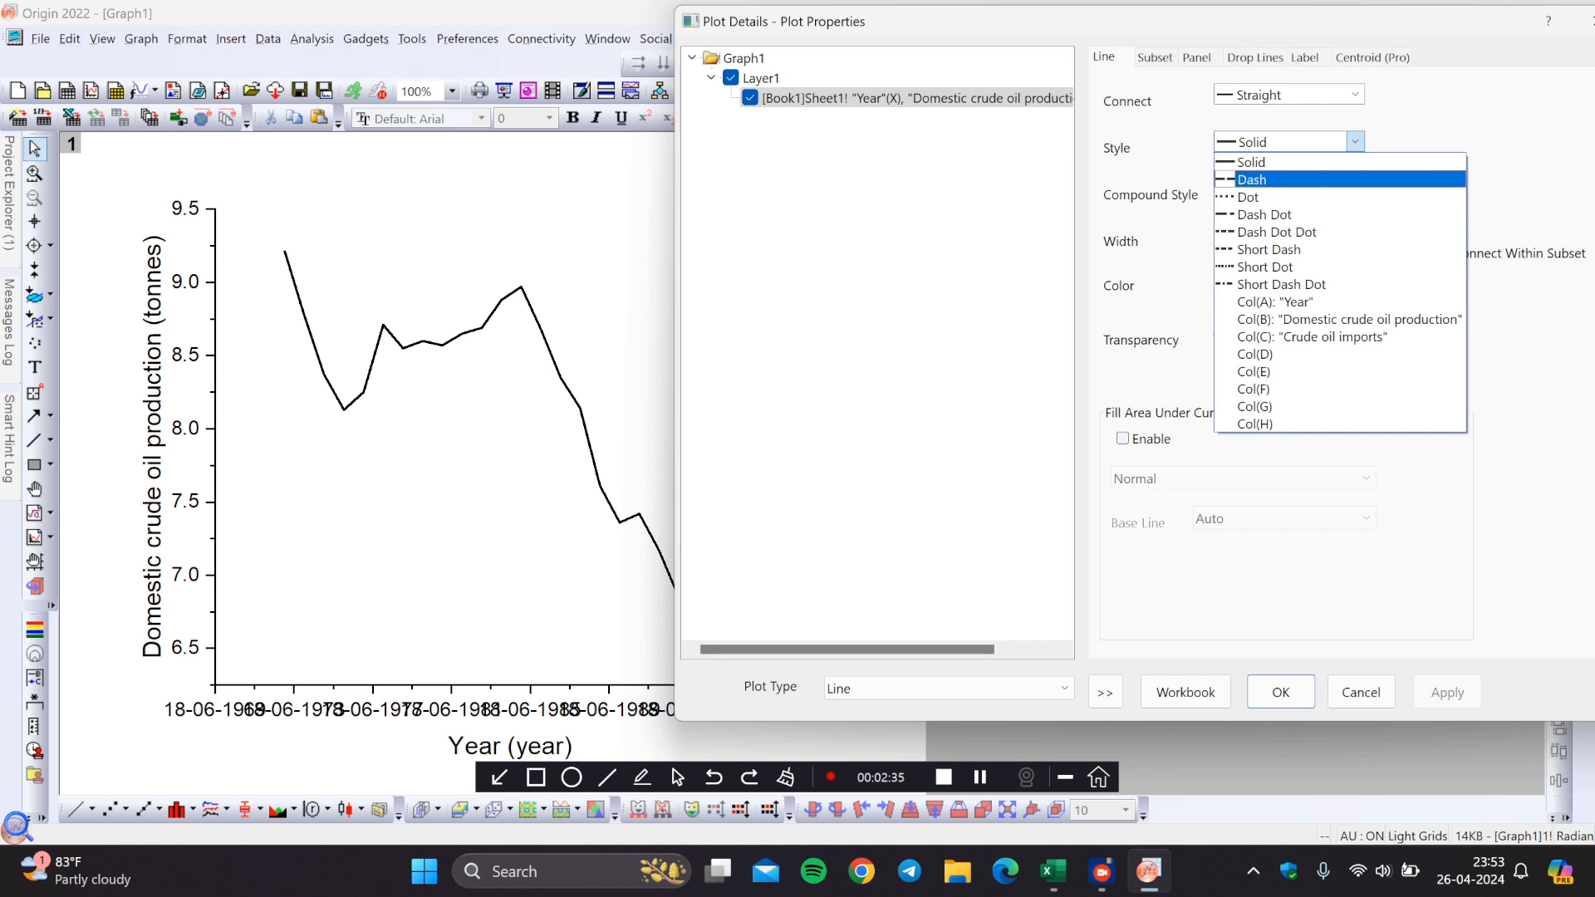
pyautogui.click(1252, 179)
pyautogui.click(1447, 692)
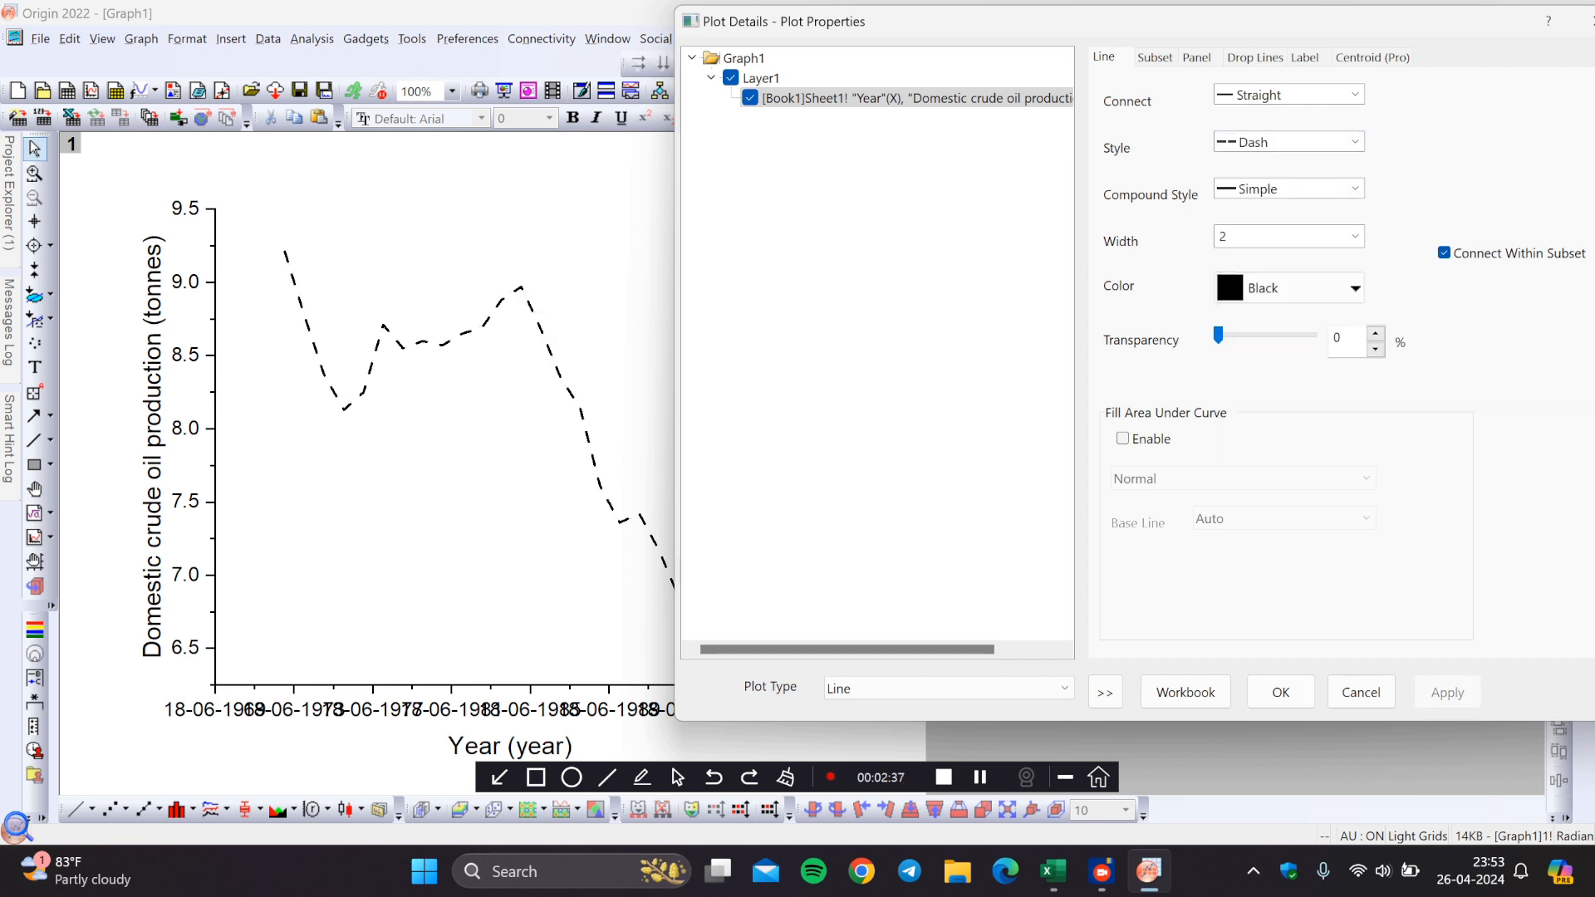
# Set the curve's line style to Solid and accept the plot properties.
pyautogui.click(1355, 142)
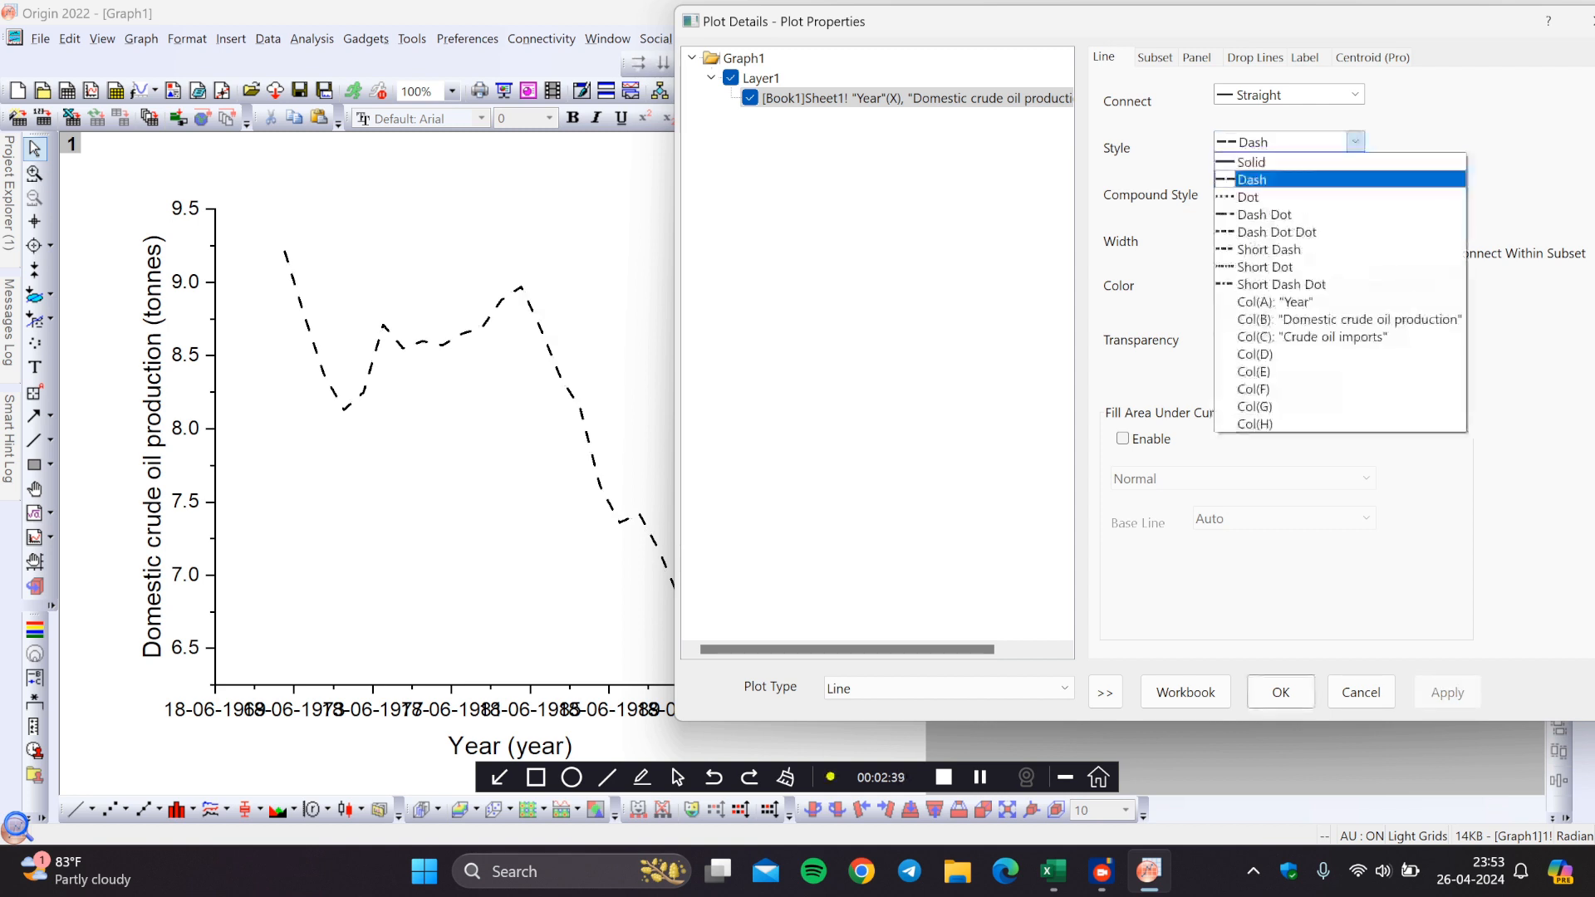
pyautogui.click(1255, 161)
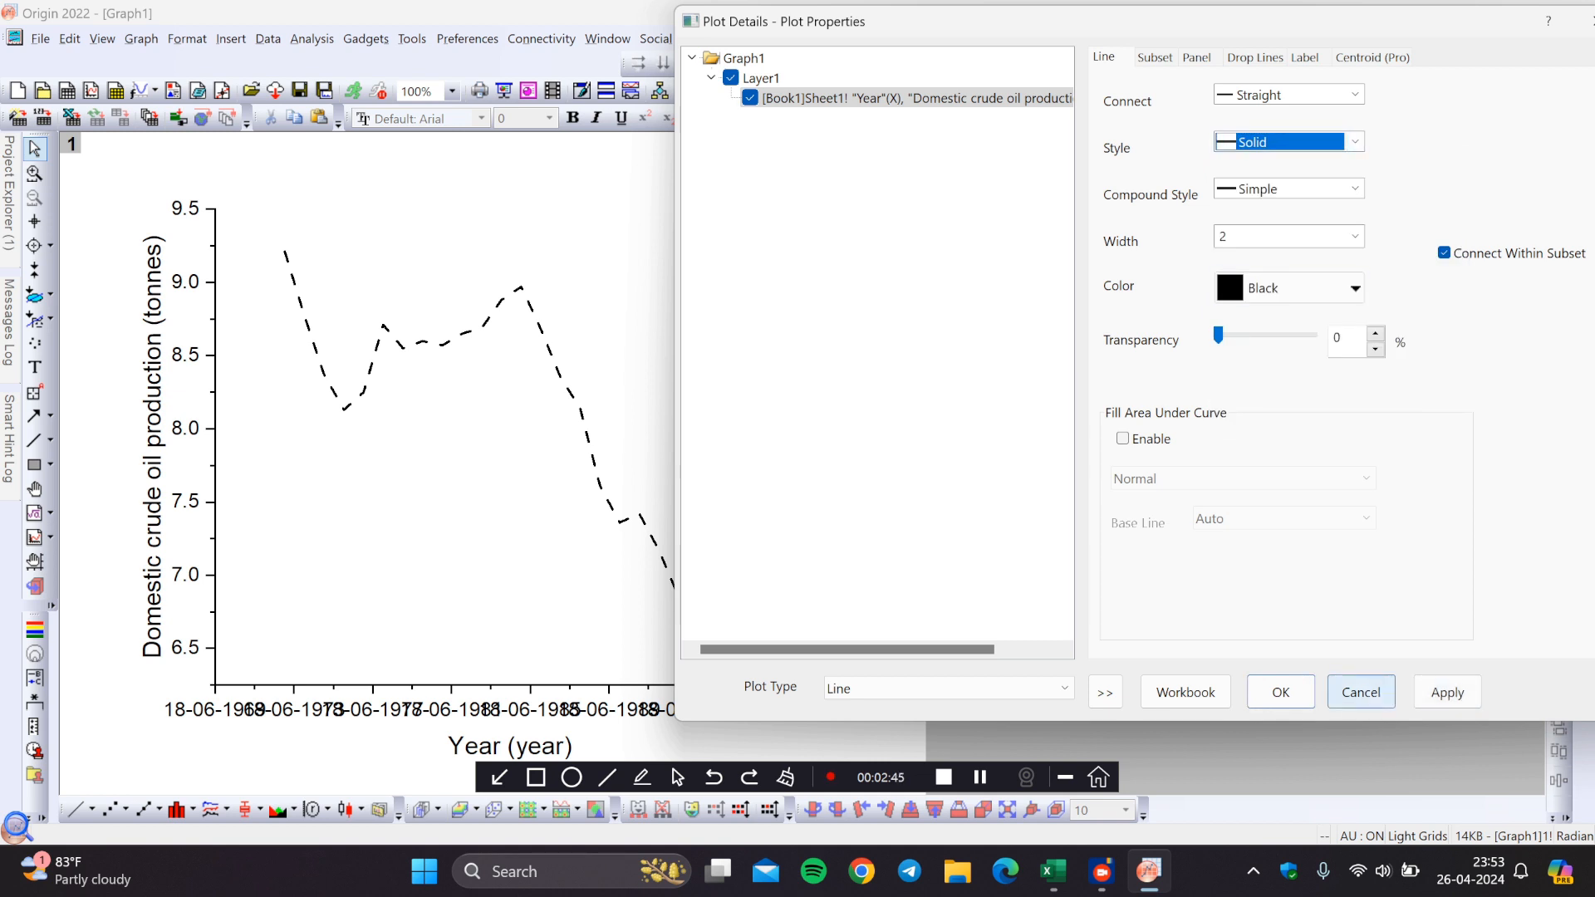
pyautogui.click(1281, 692)
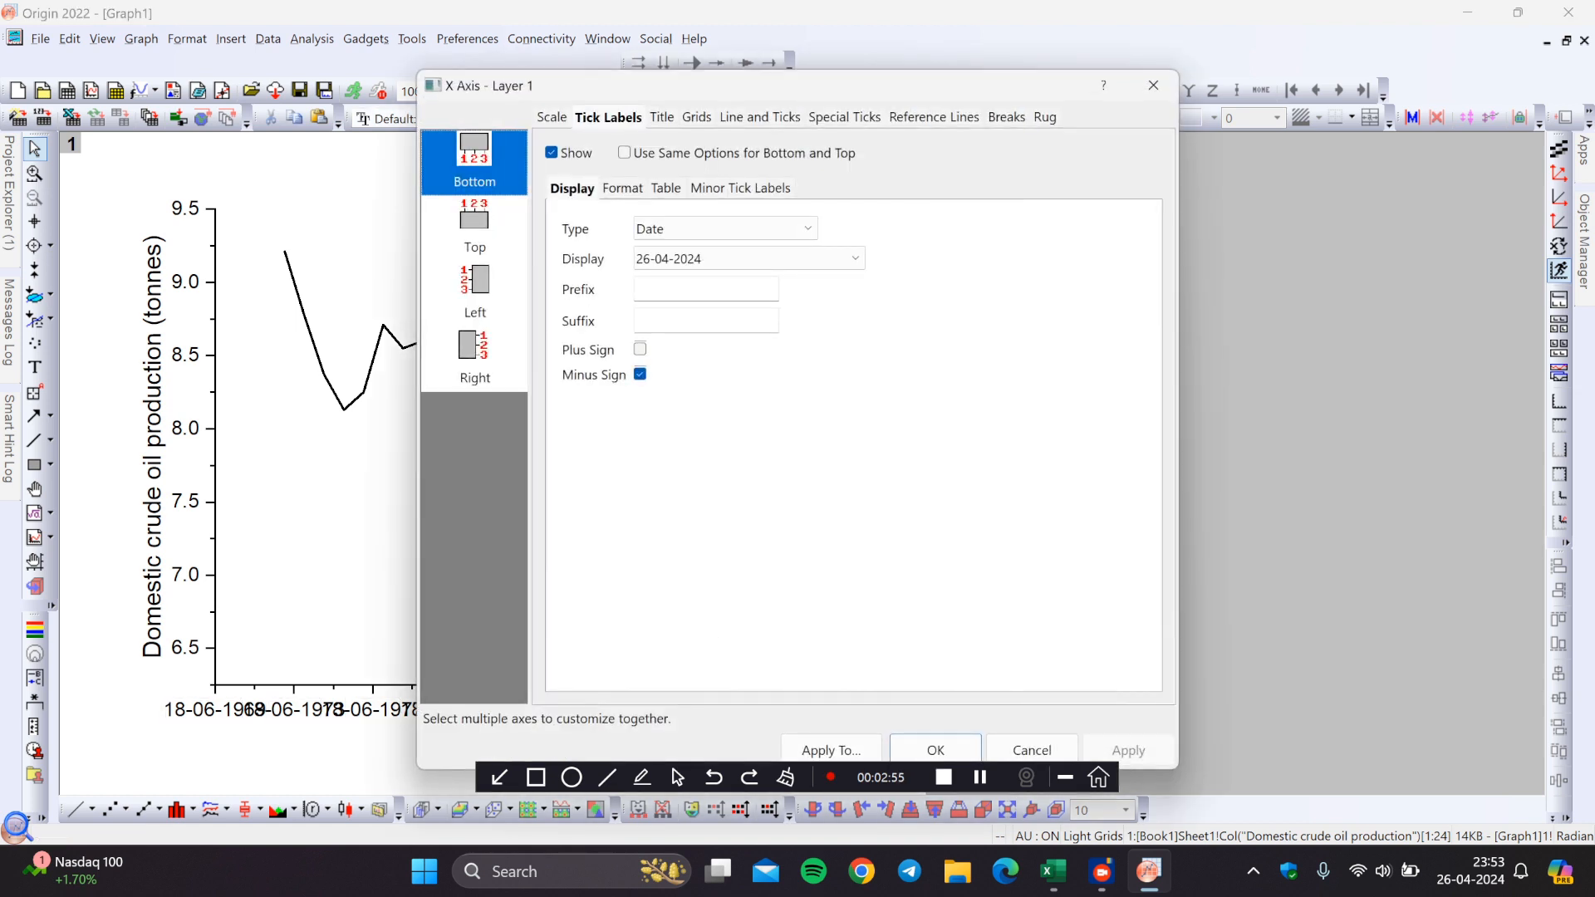
# Set the horizontal axis's major tick increment to 6year in the X Axis scale settings and apply it.
pyautogui.moveTo(748, 86); pyautogui.dragTo(1208, 101)
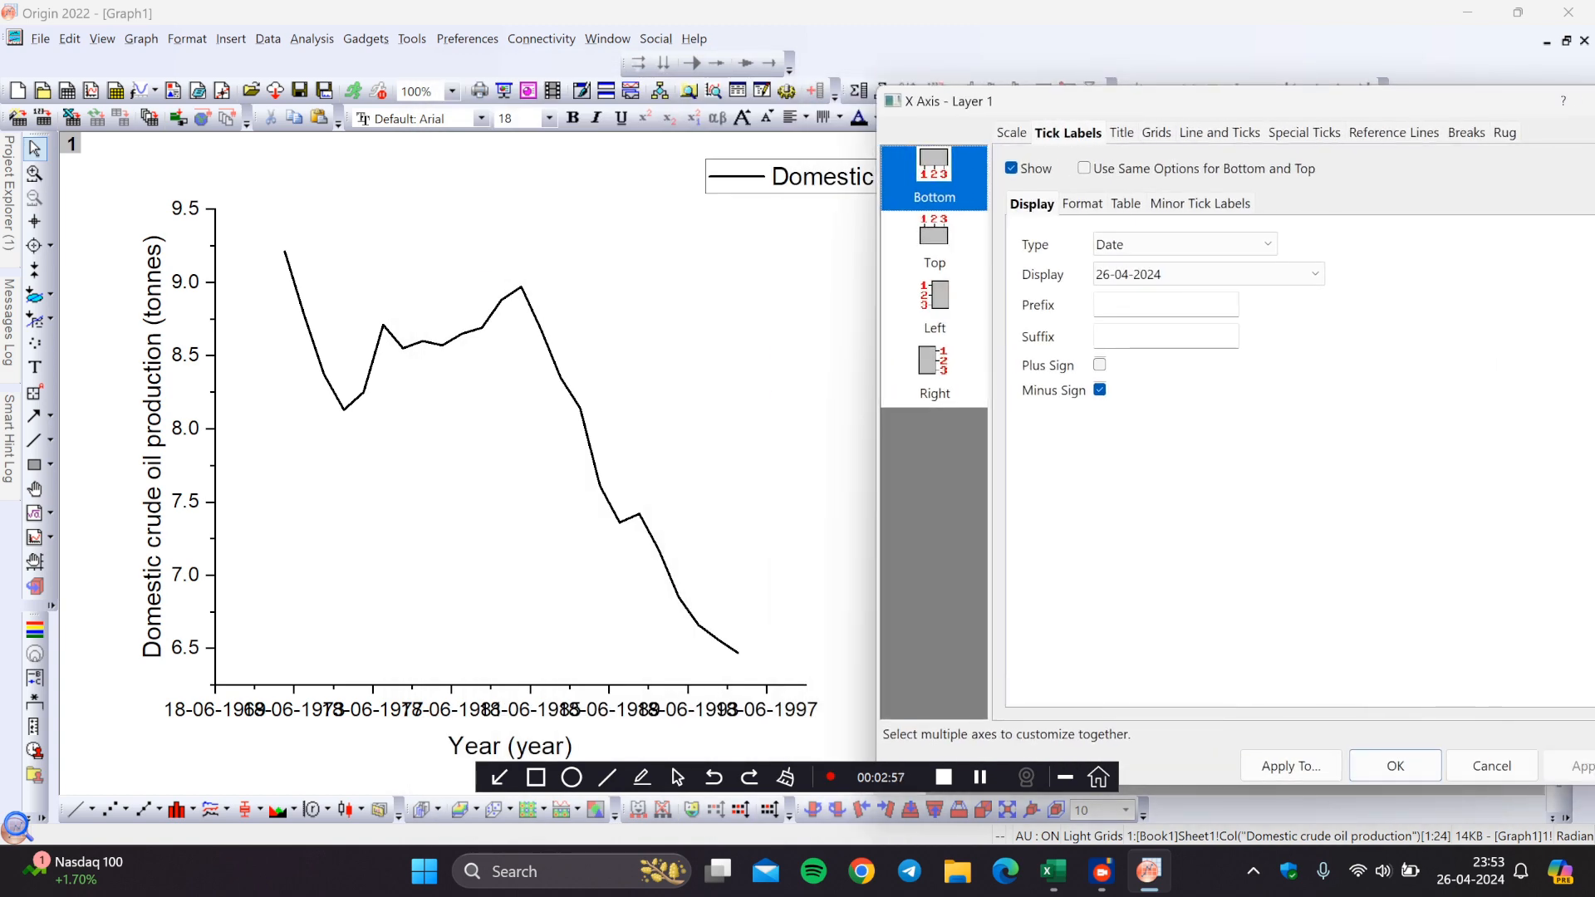
pyautogui.click(1011, 133)
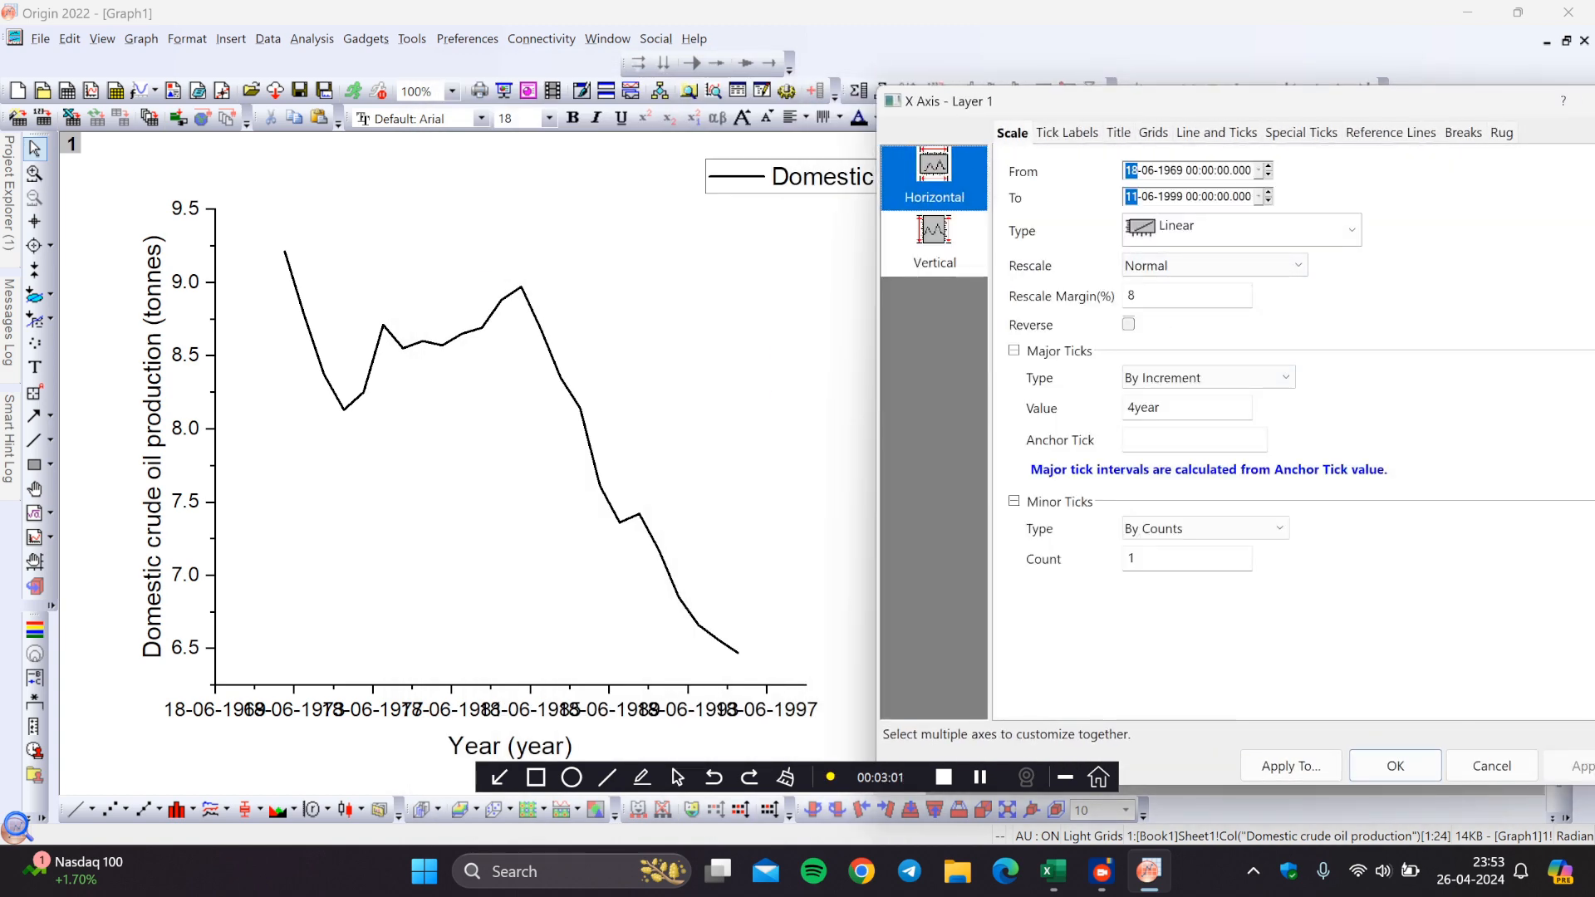
pyautogui.doubleClick(1144, 408)
pyautogui.click(1134, 407)
pyautogui.press('BackSpace')
pyautogui.write('6')
pyautogui.click(1572, 766)
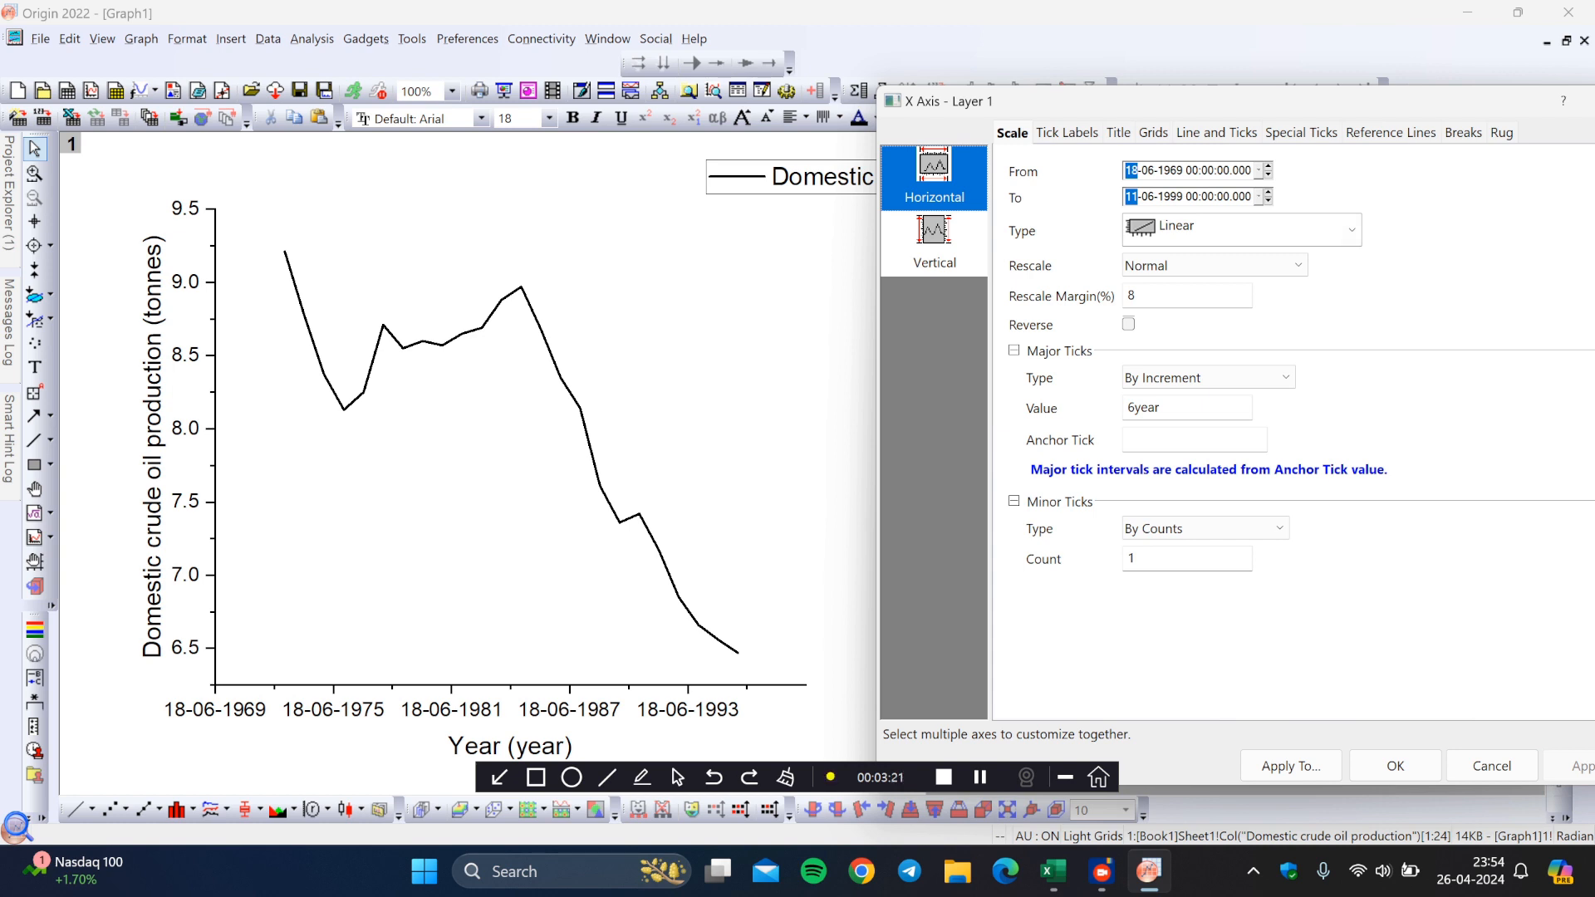
# Set the year of the horizontal axis's start date to 1973 and apply the new scale.
pyautogui.click(1170, 171)
pyautogui.write('1973')
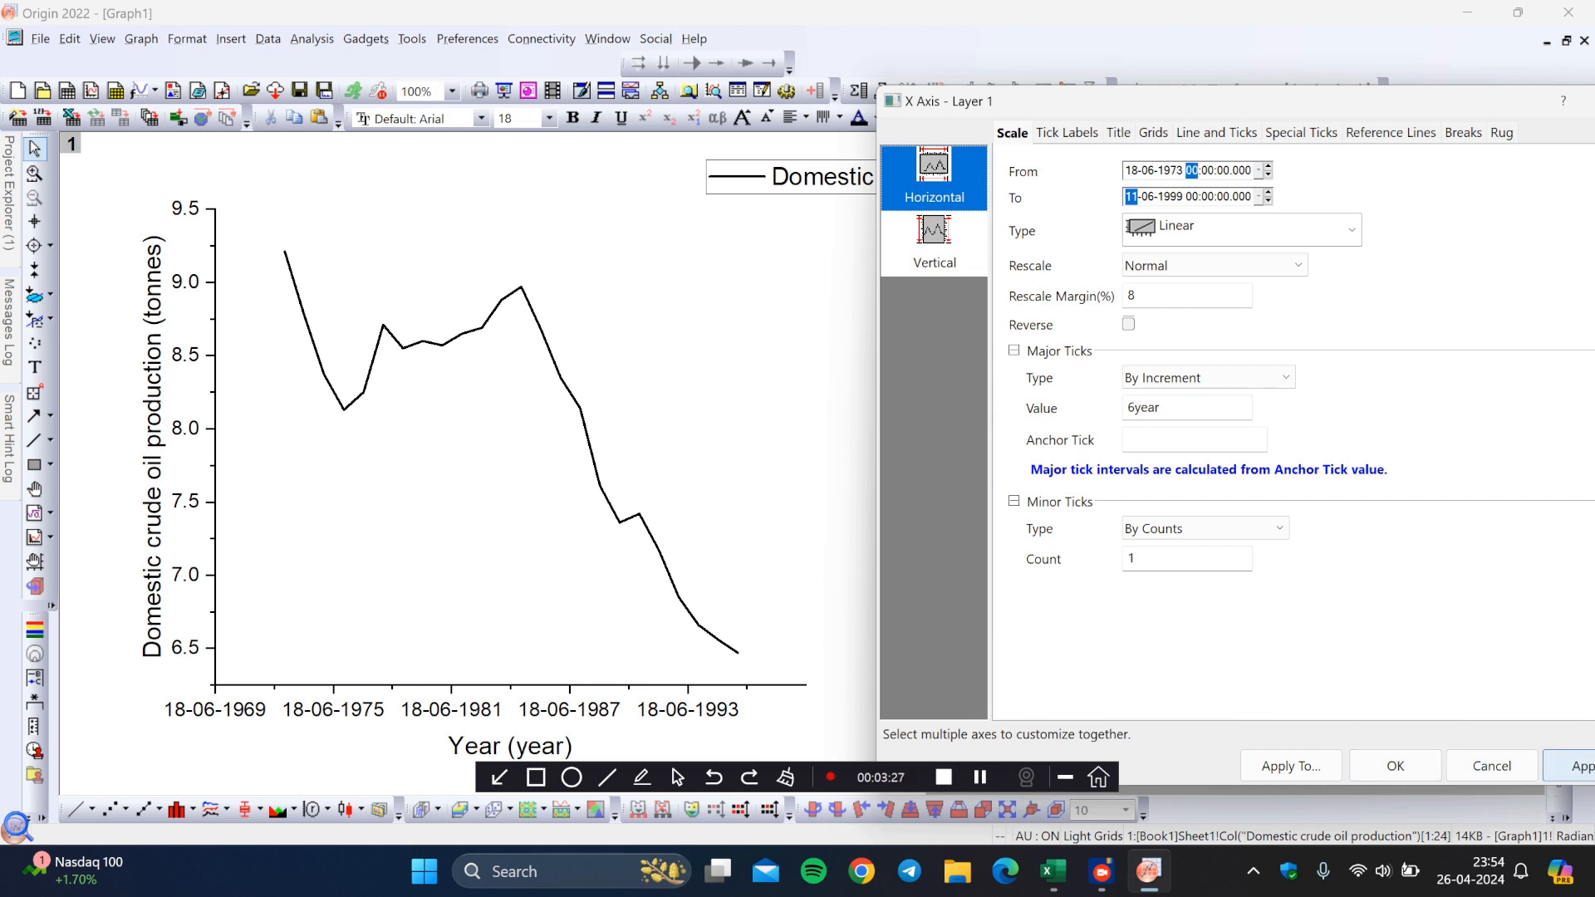
pyautogui.click(1578, 766)
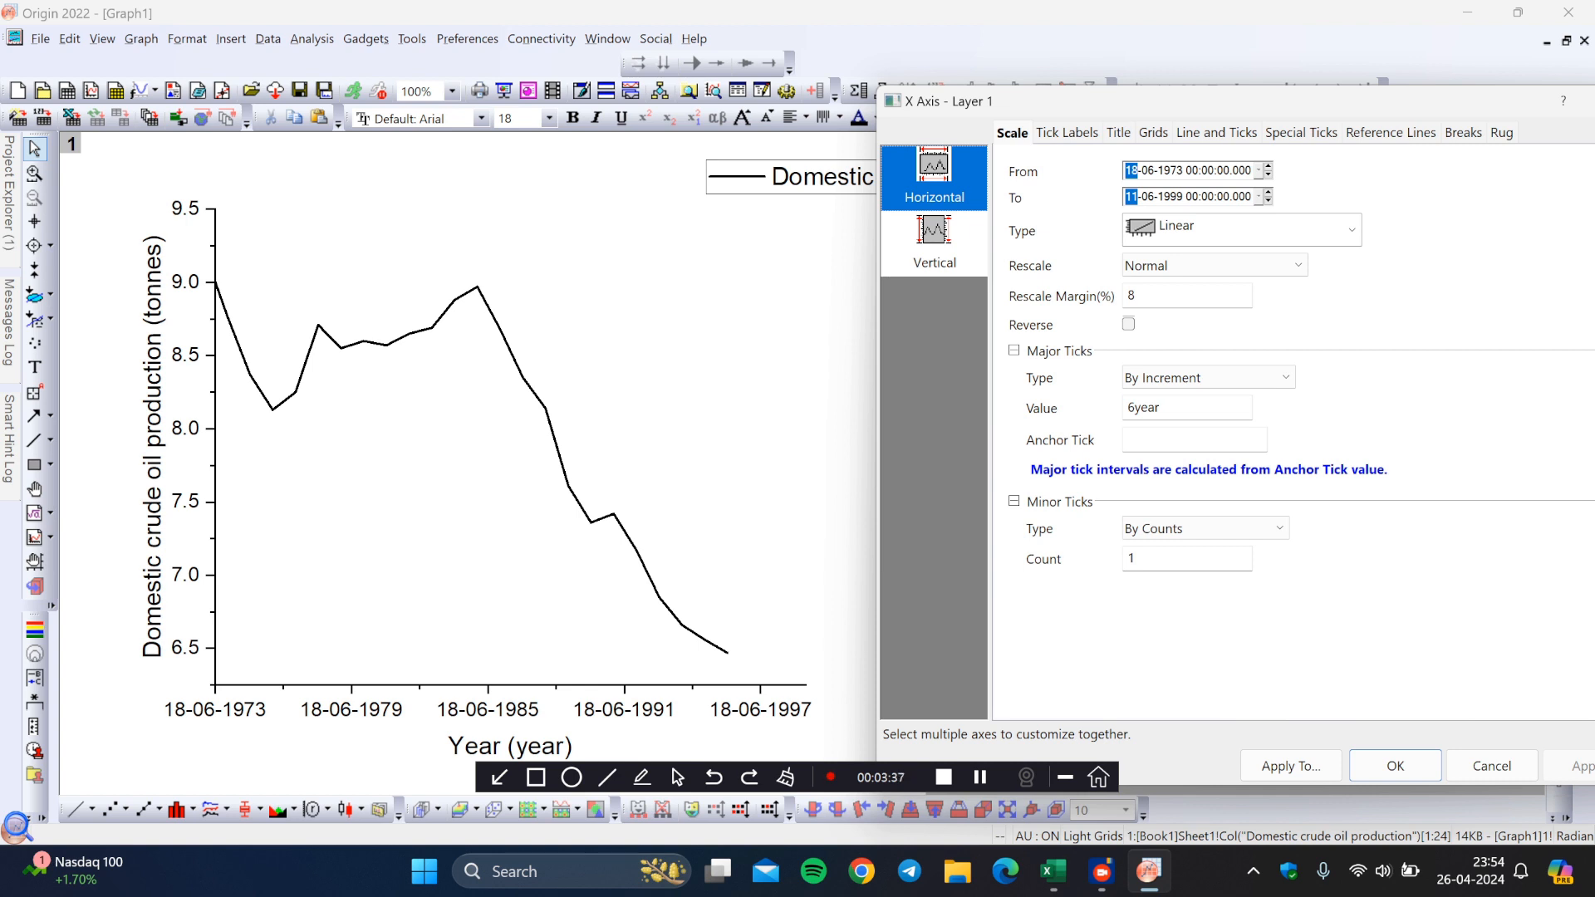
# Set the vertical axis's major tick increment to 1 and apply it.
pyautogui.click(934, 244)
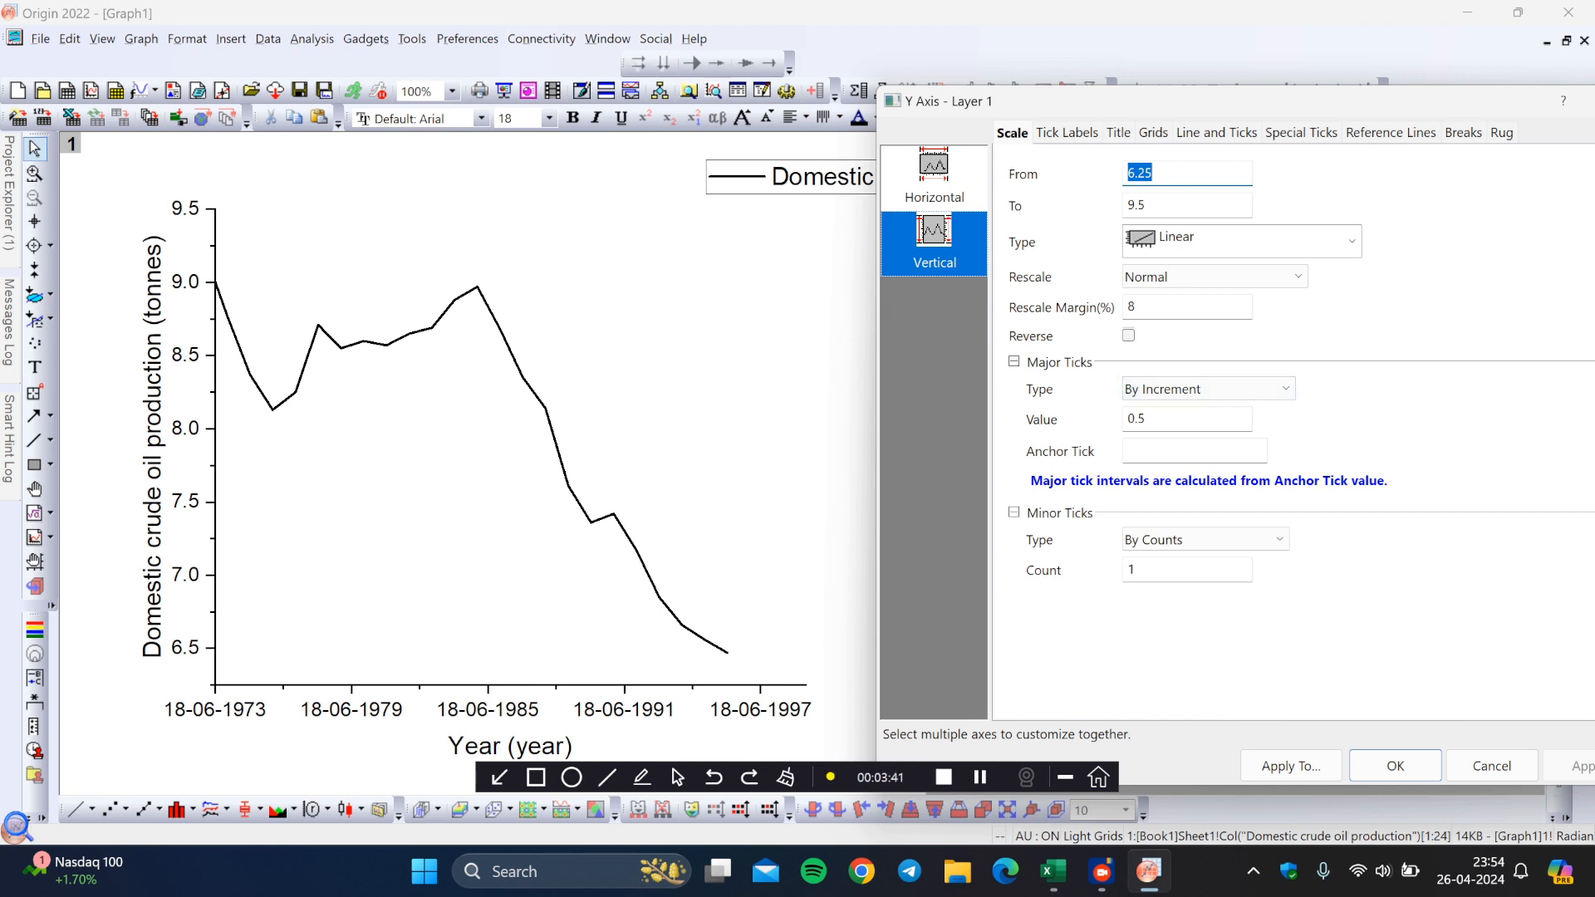
pyautogui.doubleClick(1137, 419)
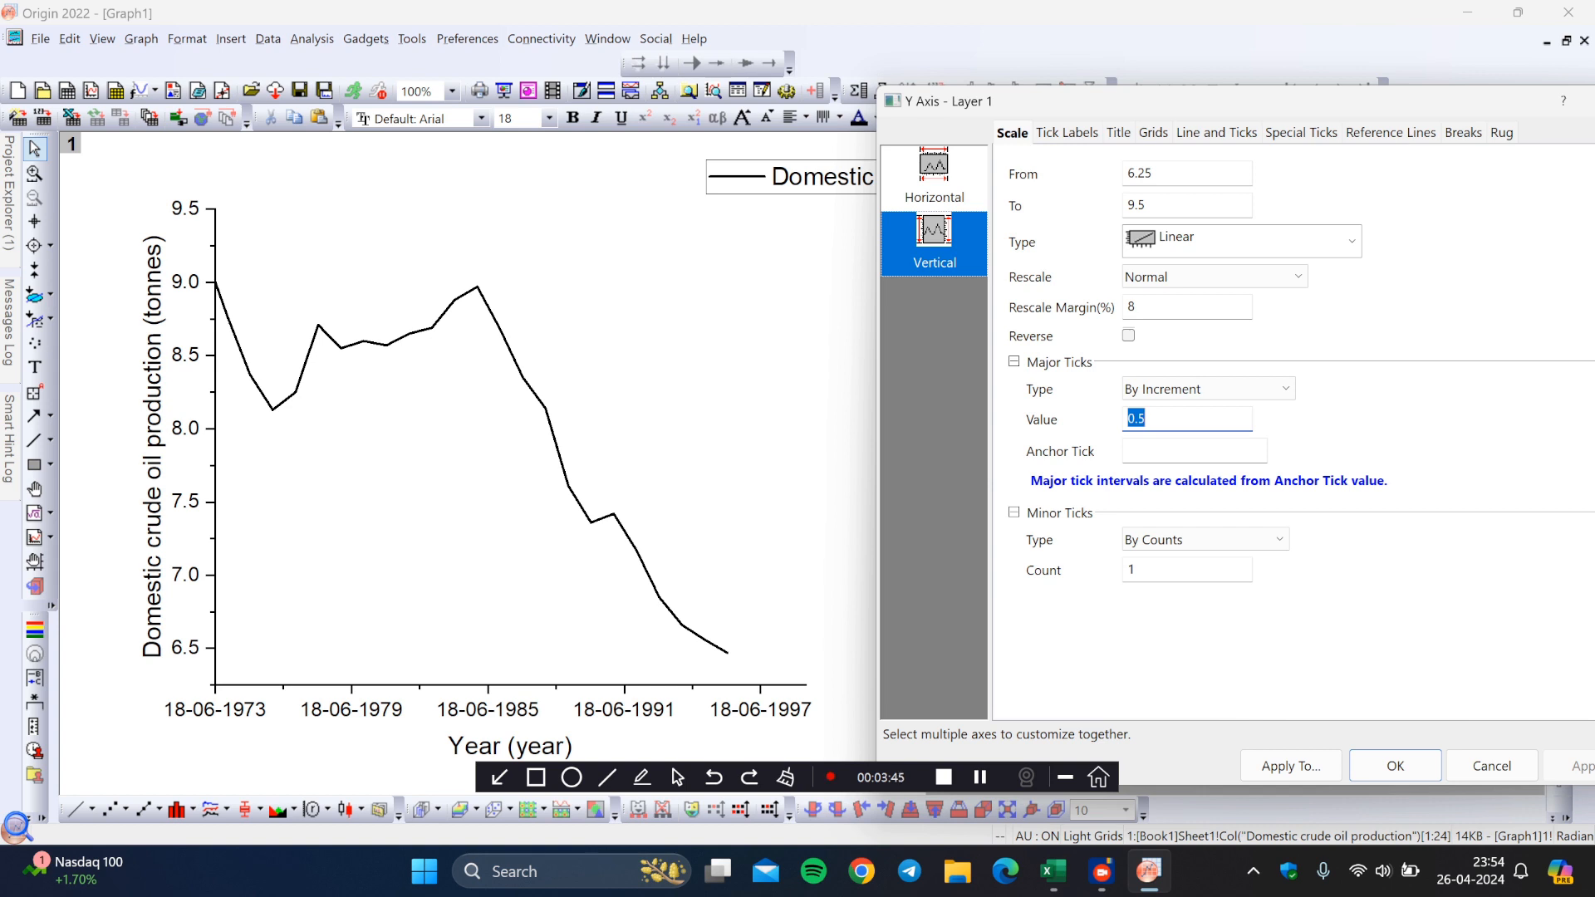
pyautogui.write('1')
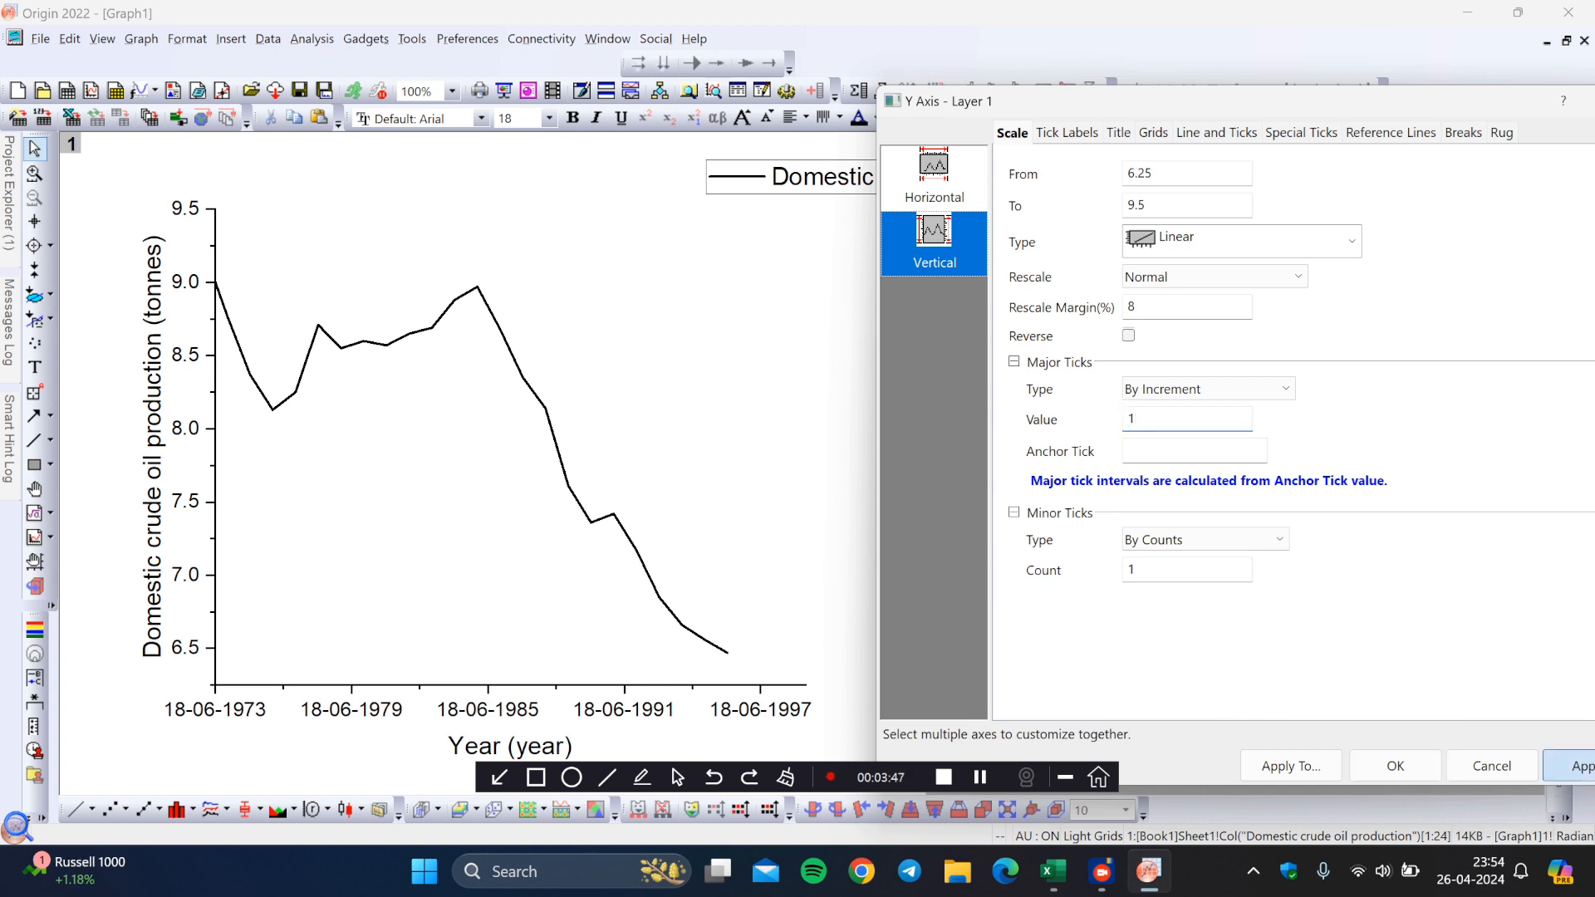
pyautogui.press('Return')
# Set the vertical axis's major tick increment to 0.5 and accept the axis settings.
pyautogui.doubleClick(1133, 419)
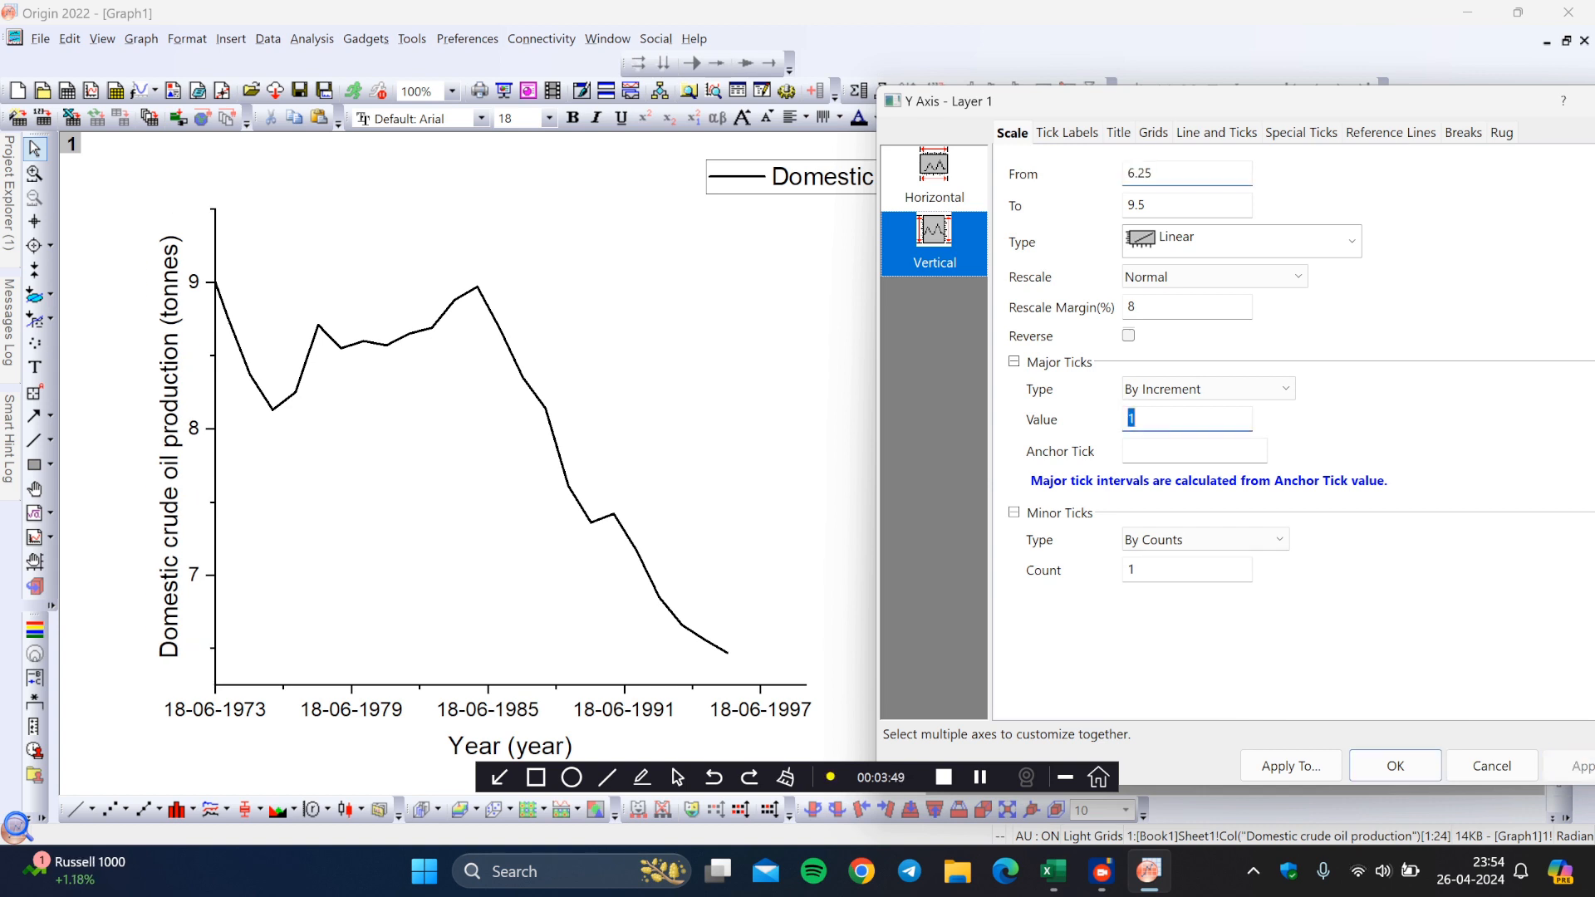
pyautogui.write('0.5')
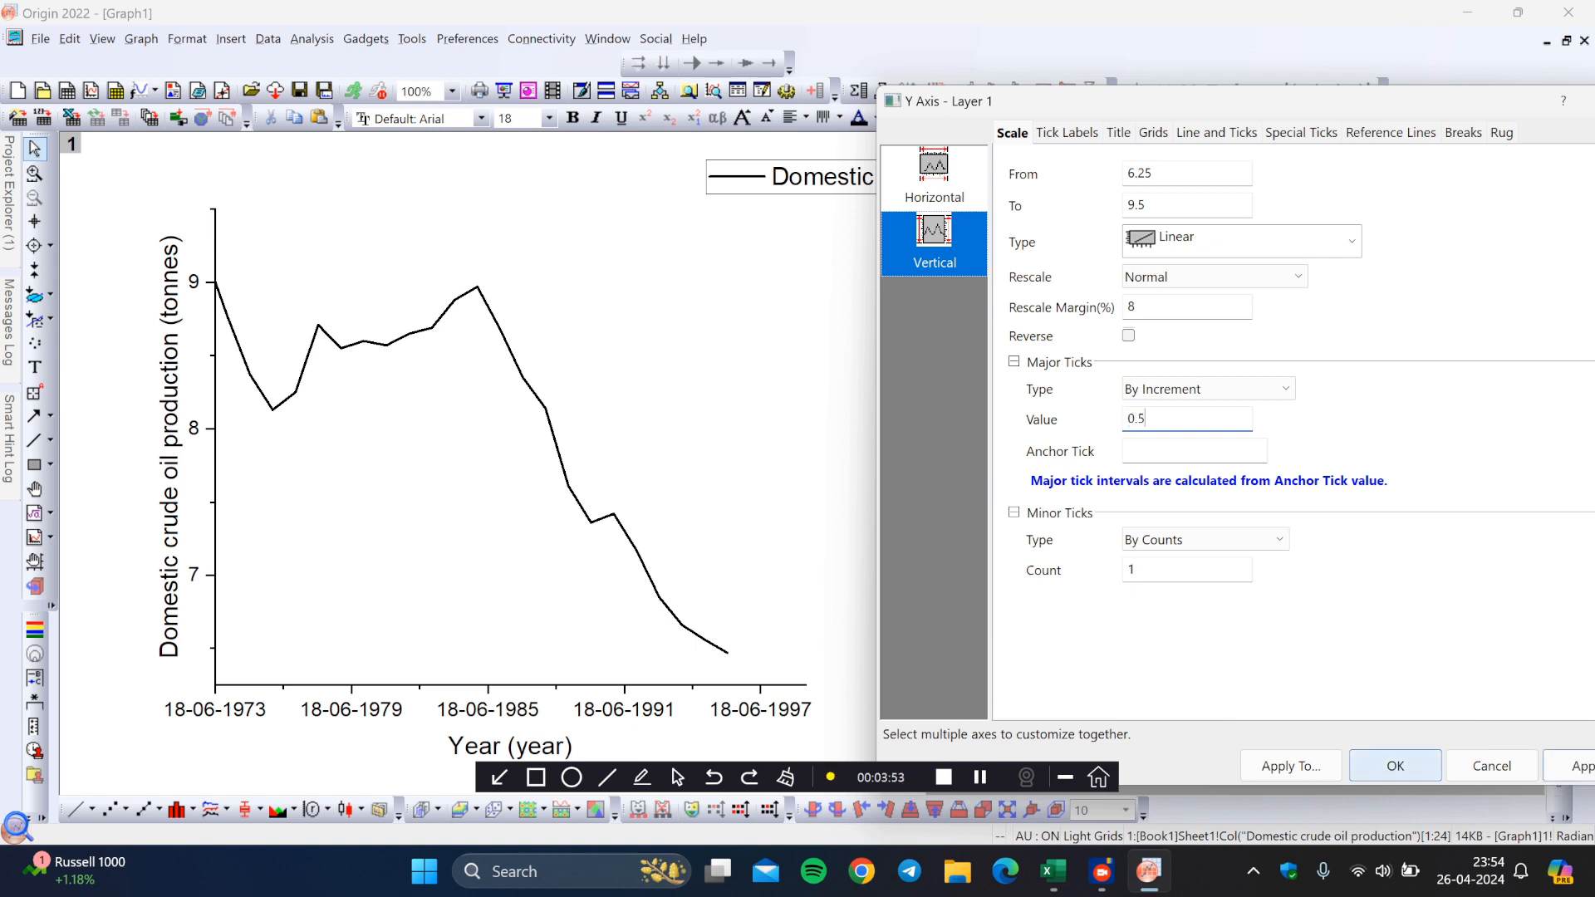
pyautogui.click(1396, 765)
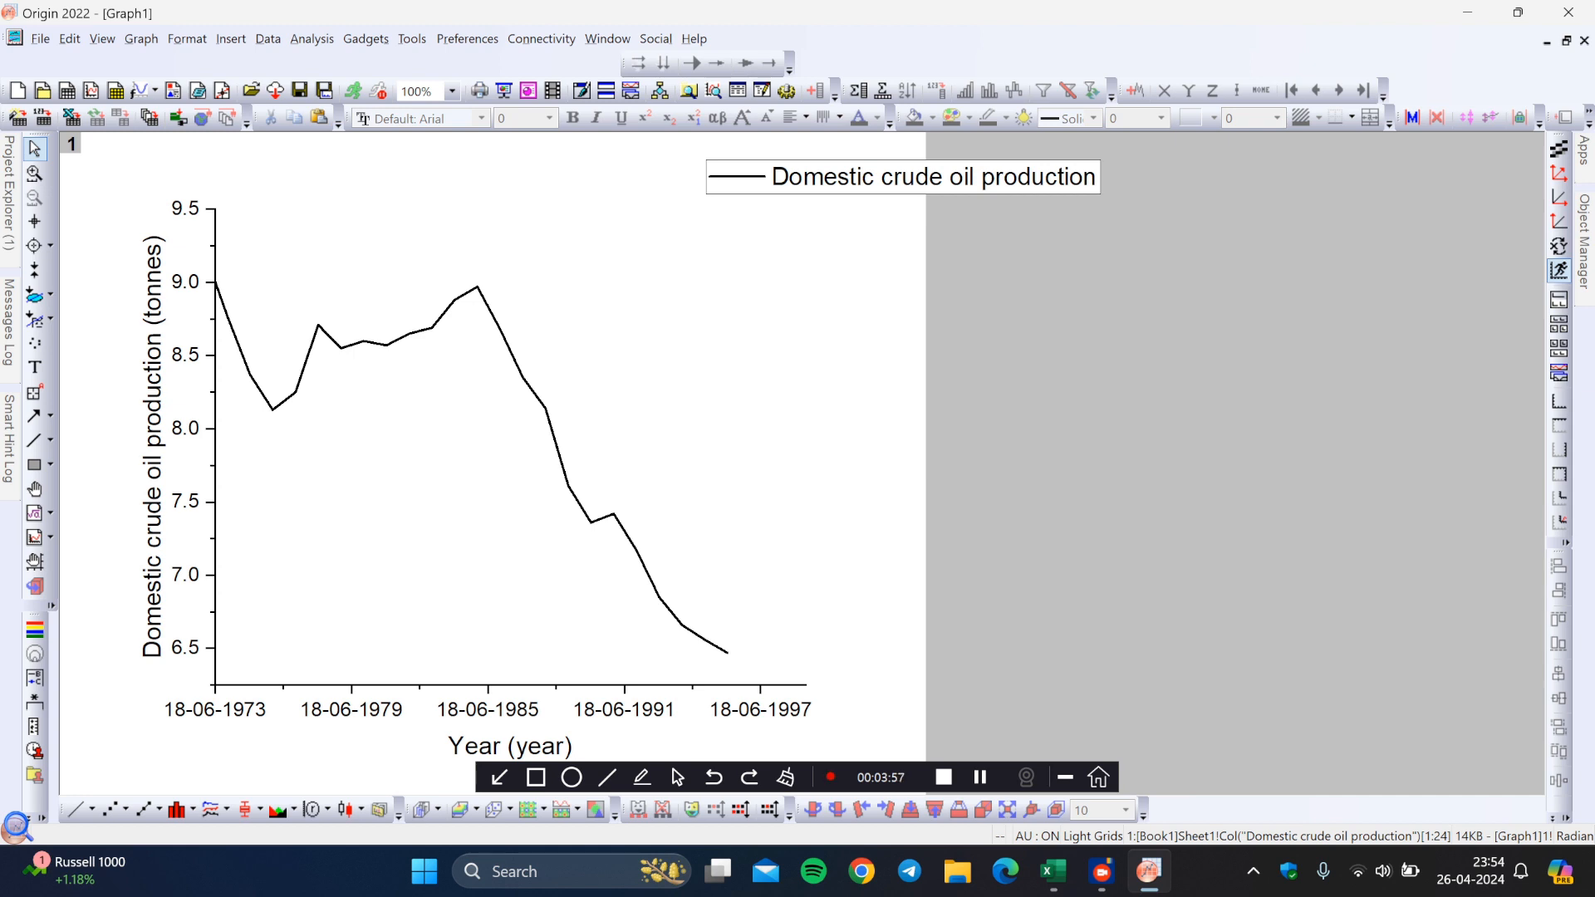
# Add the text label "Tonnes" to the graph and place it just below the first half of the curve.
pyautogui.rightClick(934, 580)
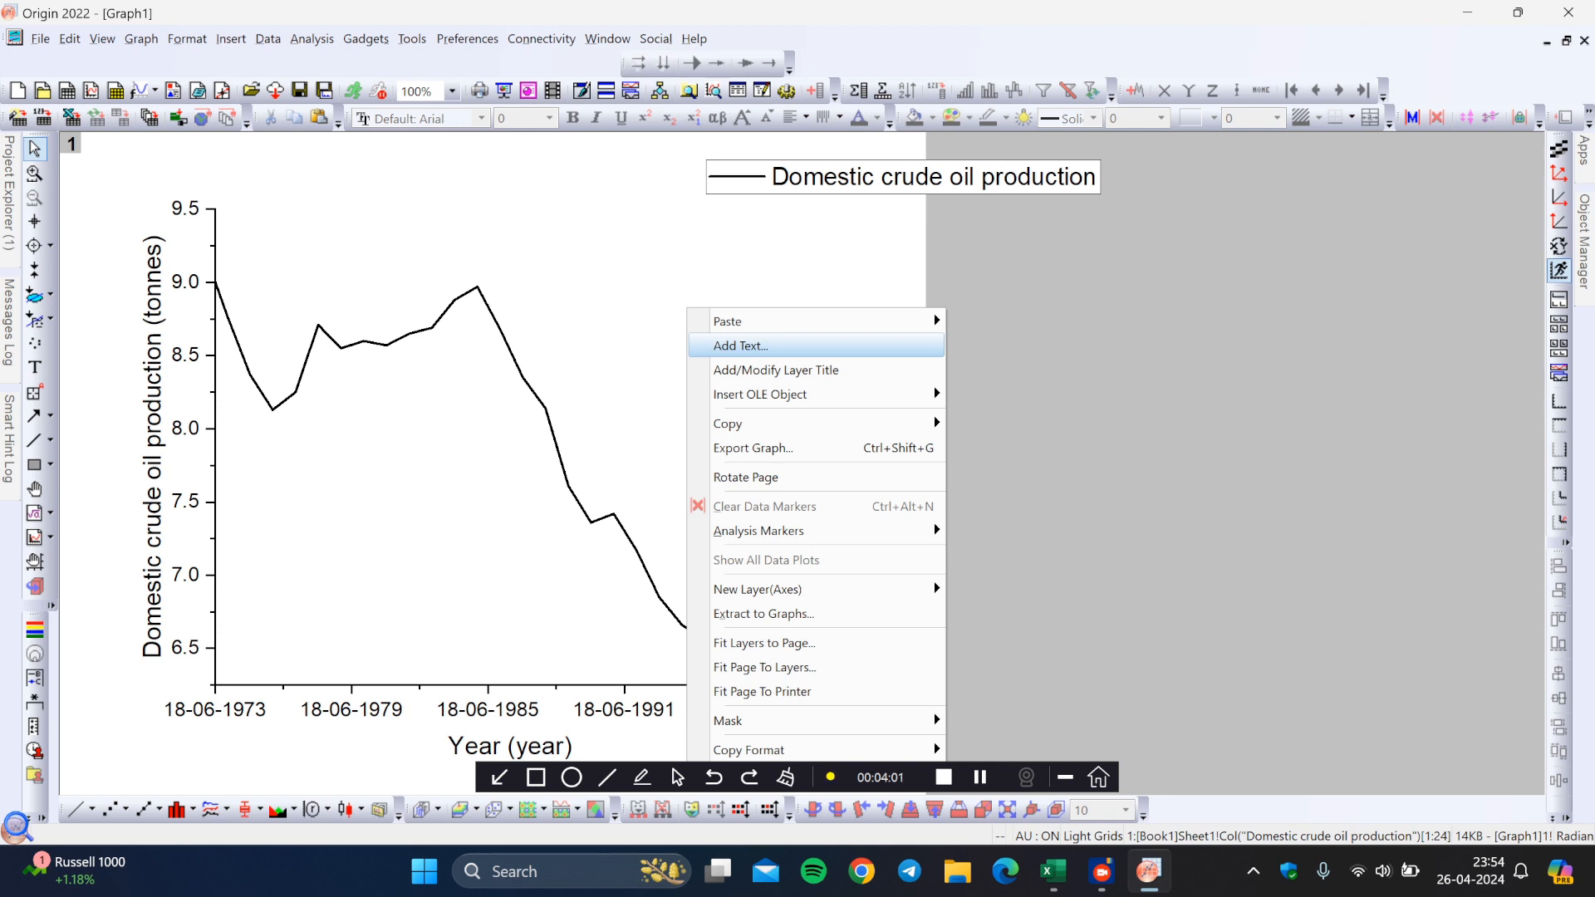
pyautogui.press('Return')
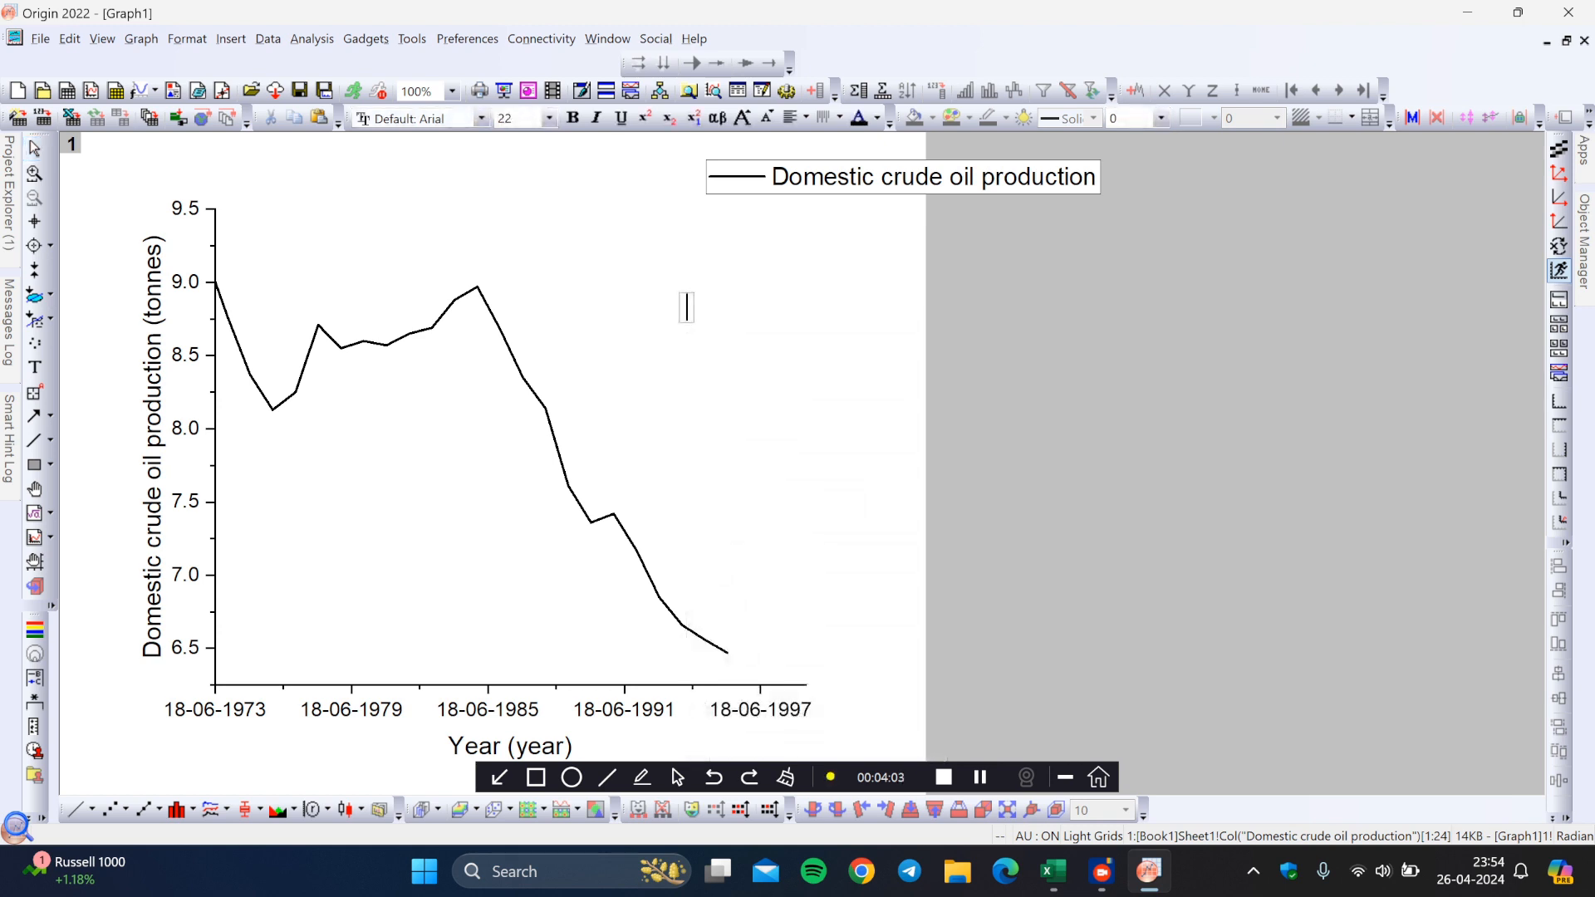
pyautogui.write('Tonnes')
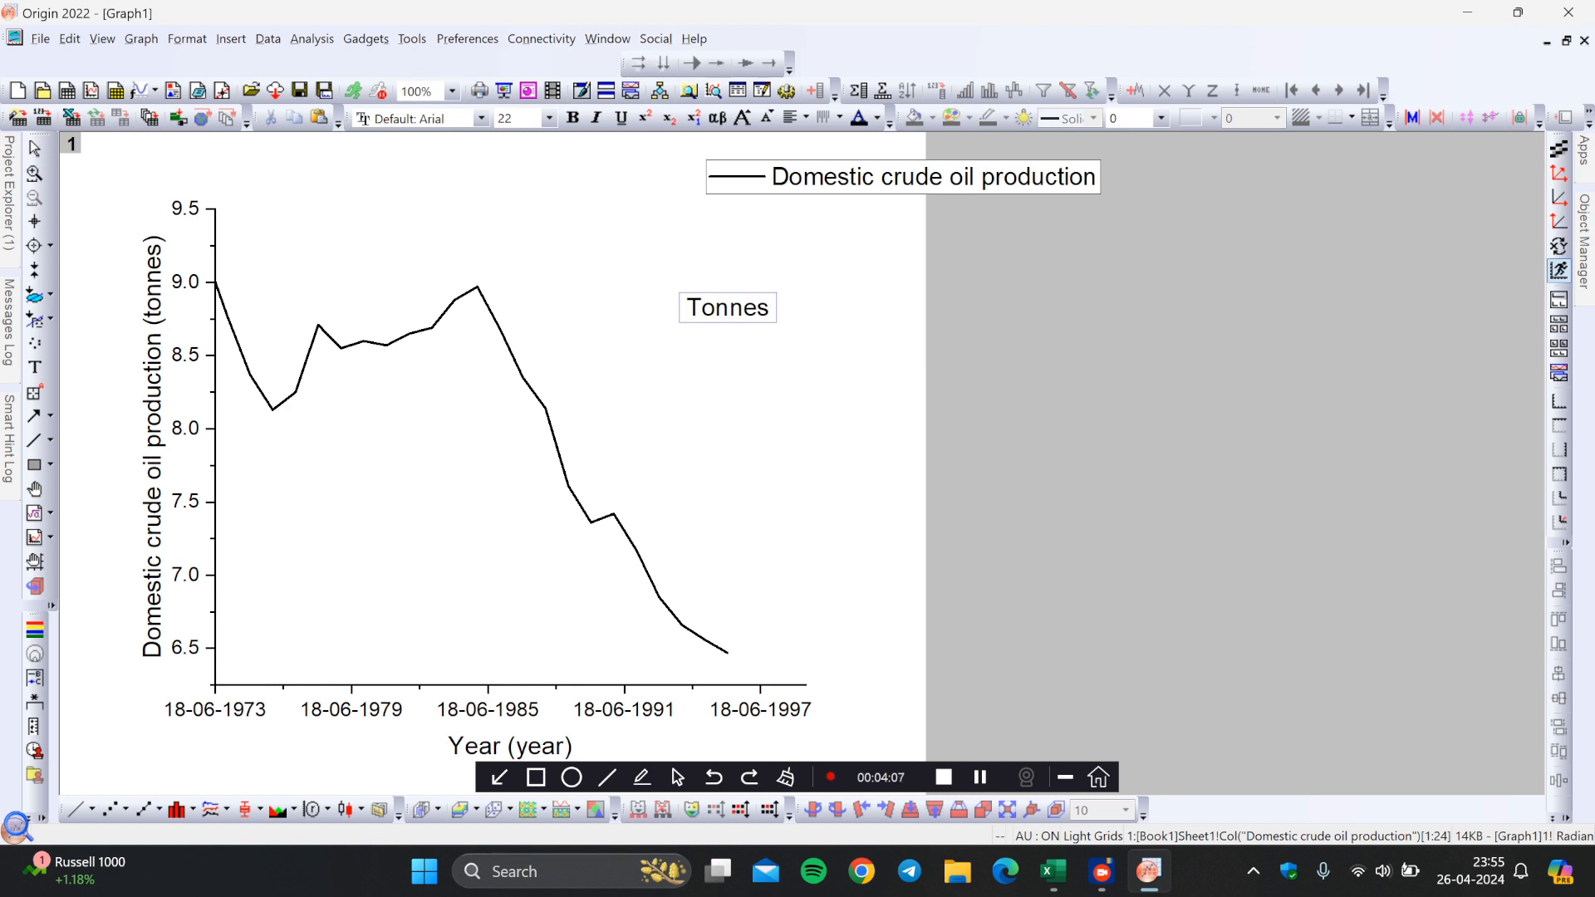
pyautogui.press('Escape')
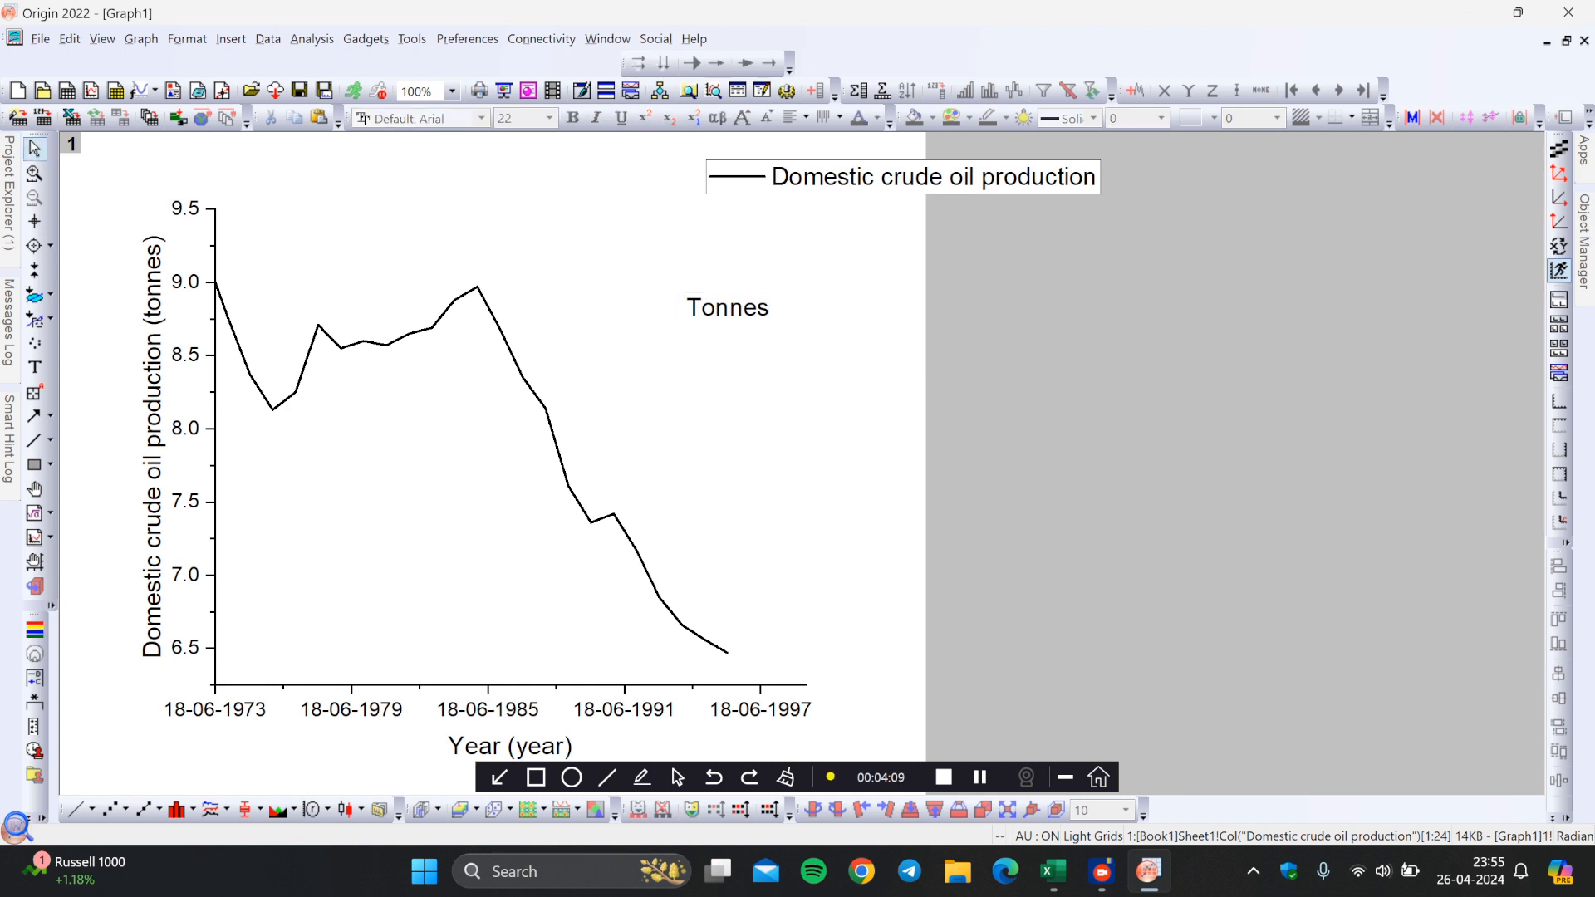
pyautogui.click(688, 306)
pyautogui.moveTo(728, 307); pyautogui.dragTo(414, 408)
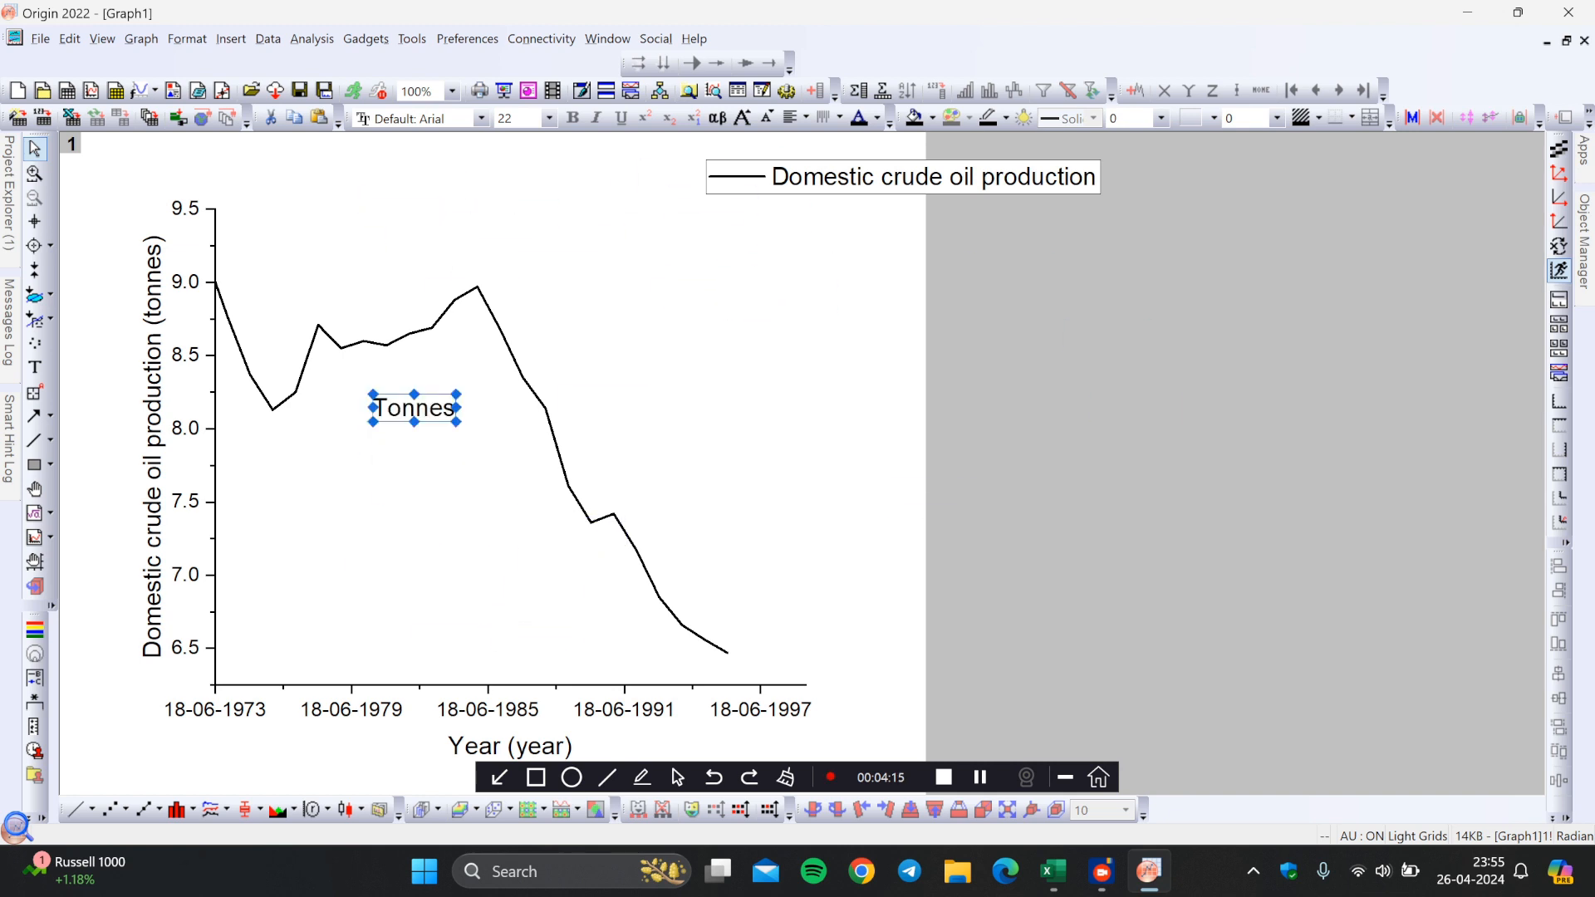
pyautogui.click(448, 498)
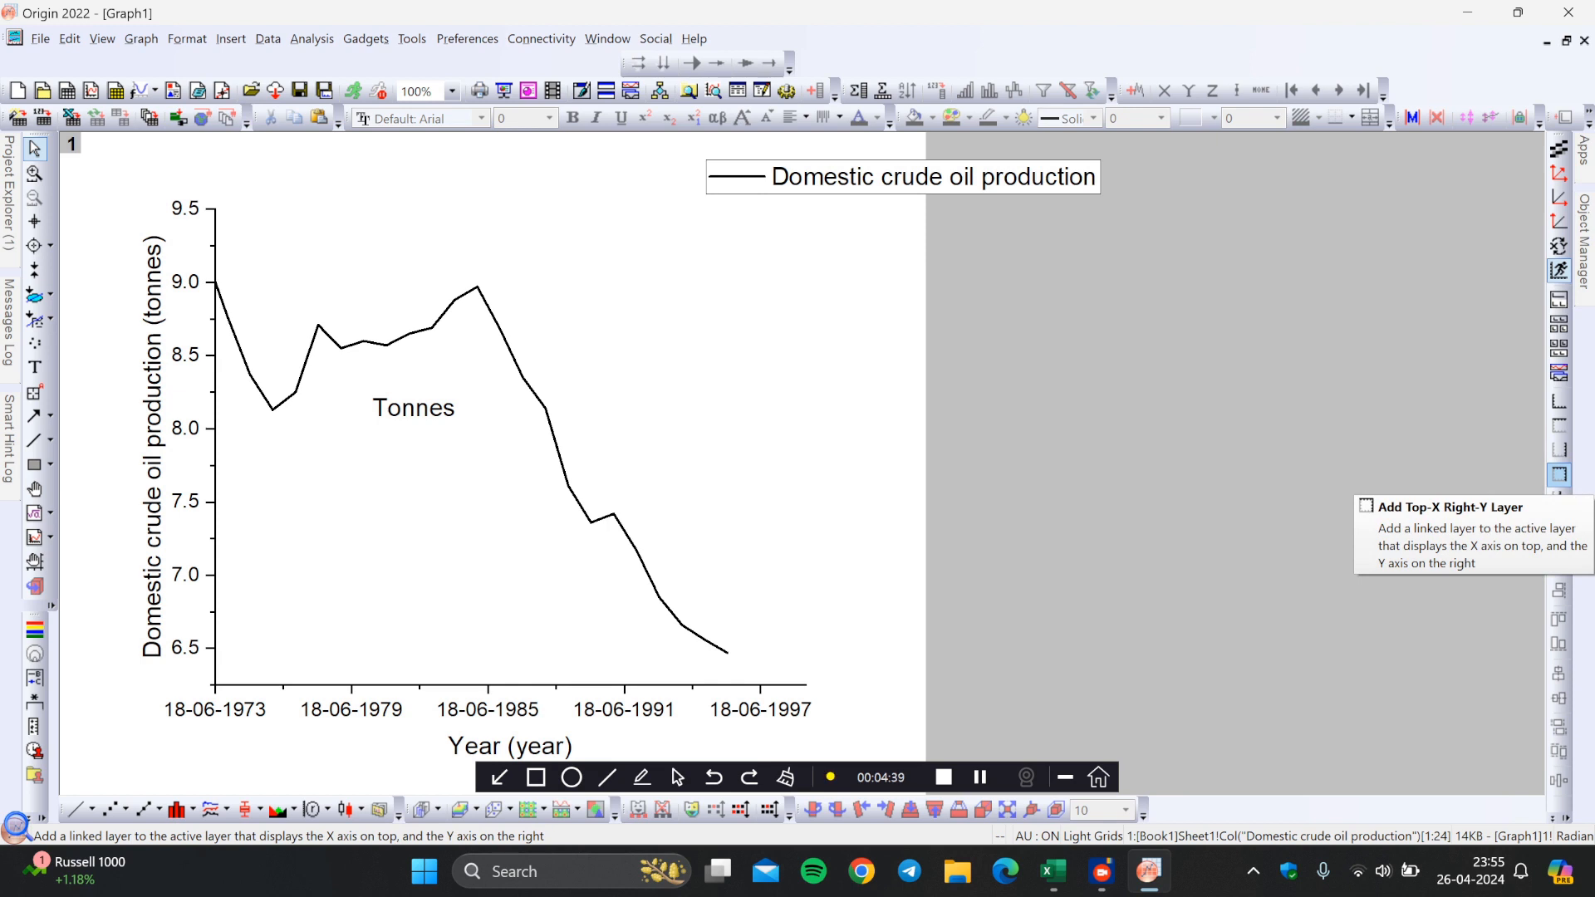
# Add a linked Top-X Right-Y layer to the graph and delete its axis titles and tick labels.
pyautogui.click(1558, 474)
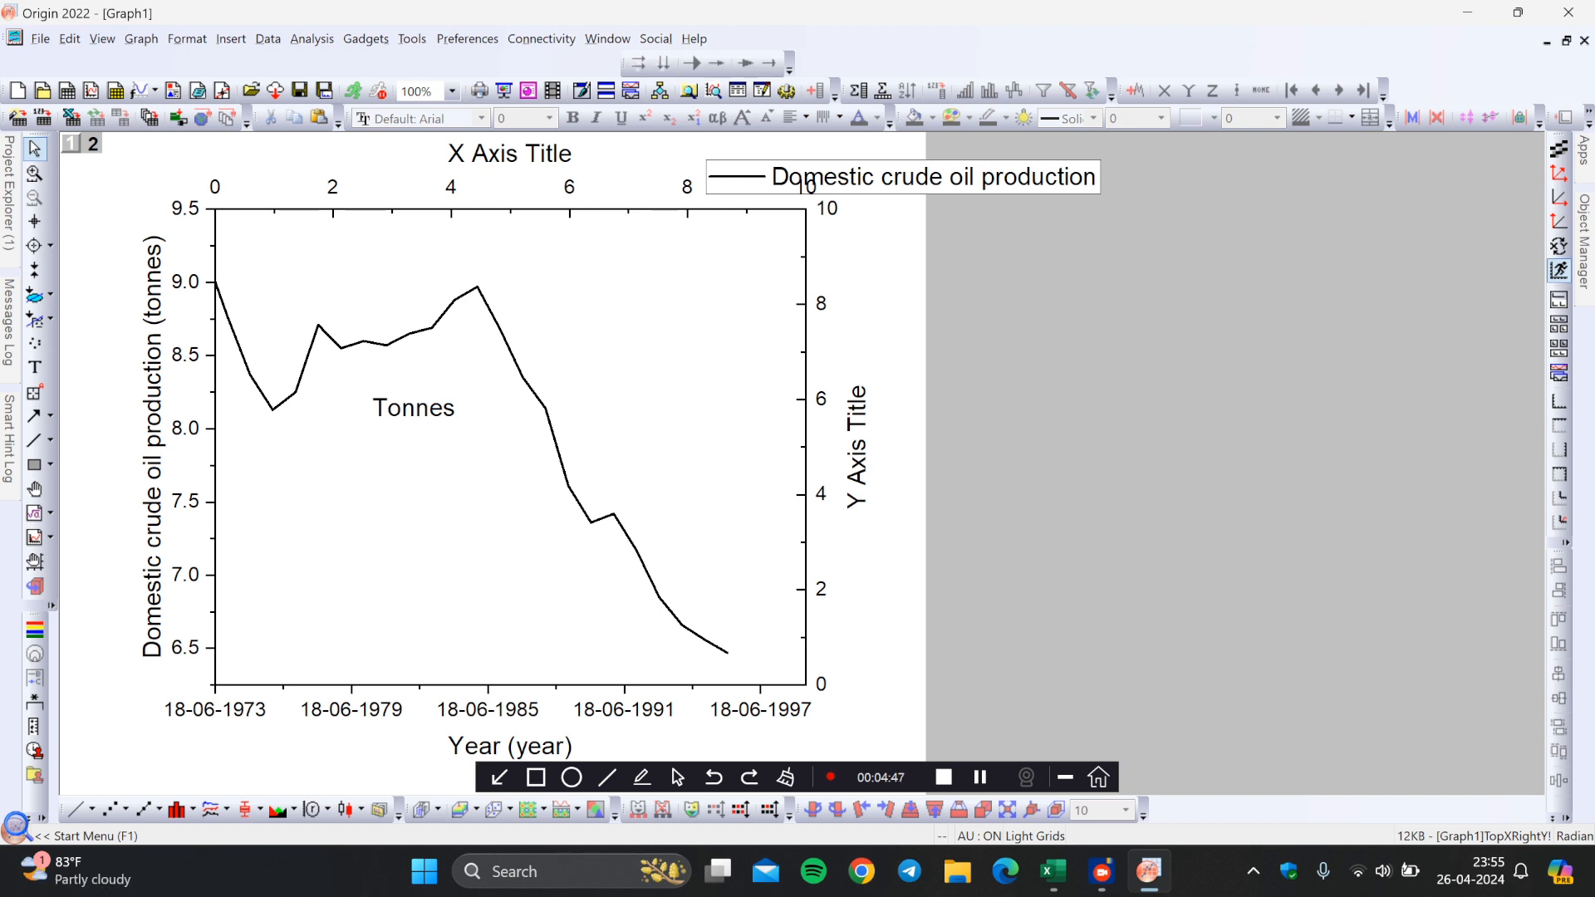
pyautogui.click(856, 447)
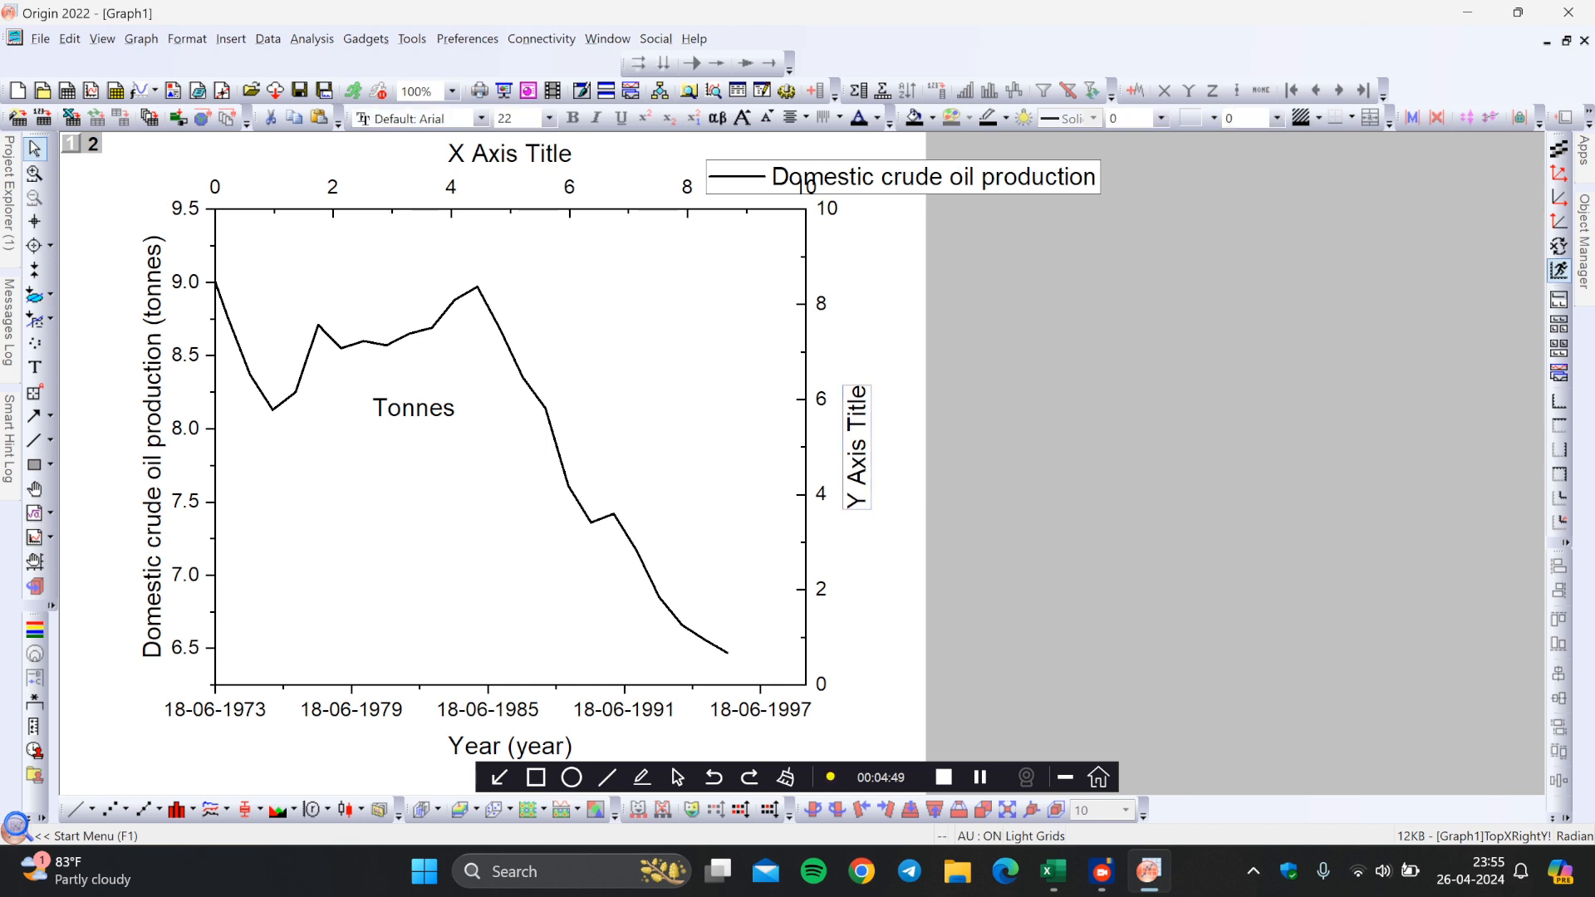
pyautogui.press('Delete')
pyautogui.click(821, 399)
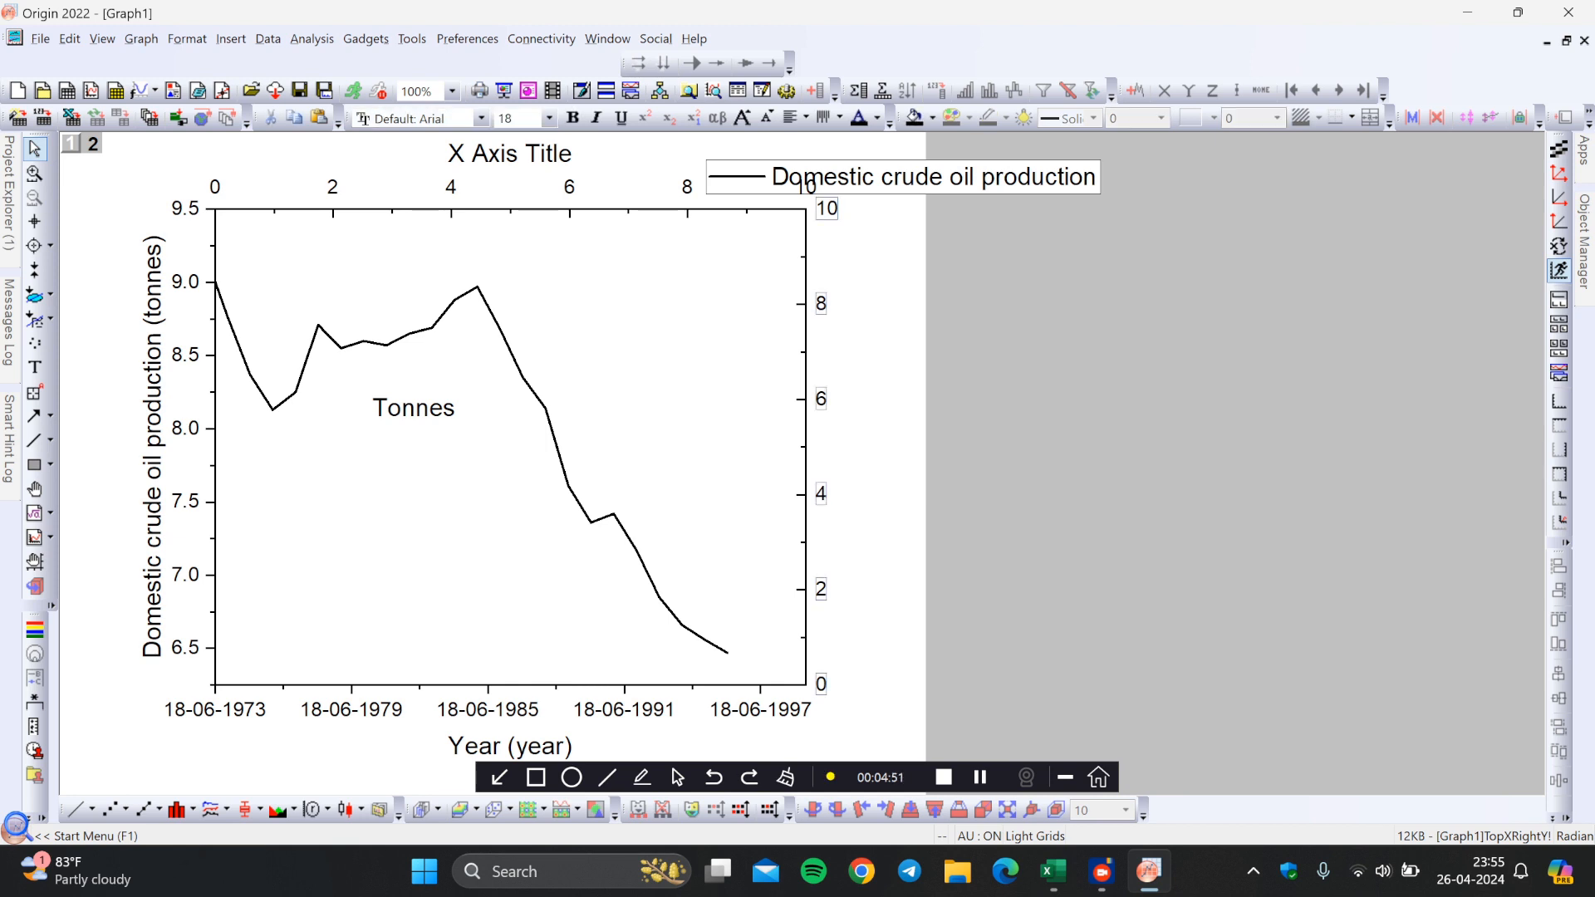
pyautogui.press('Delete')
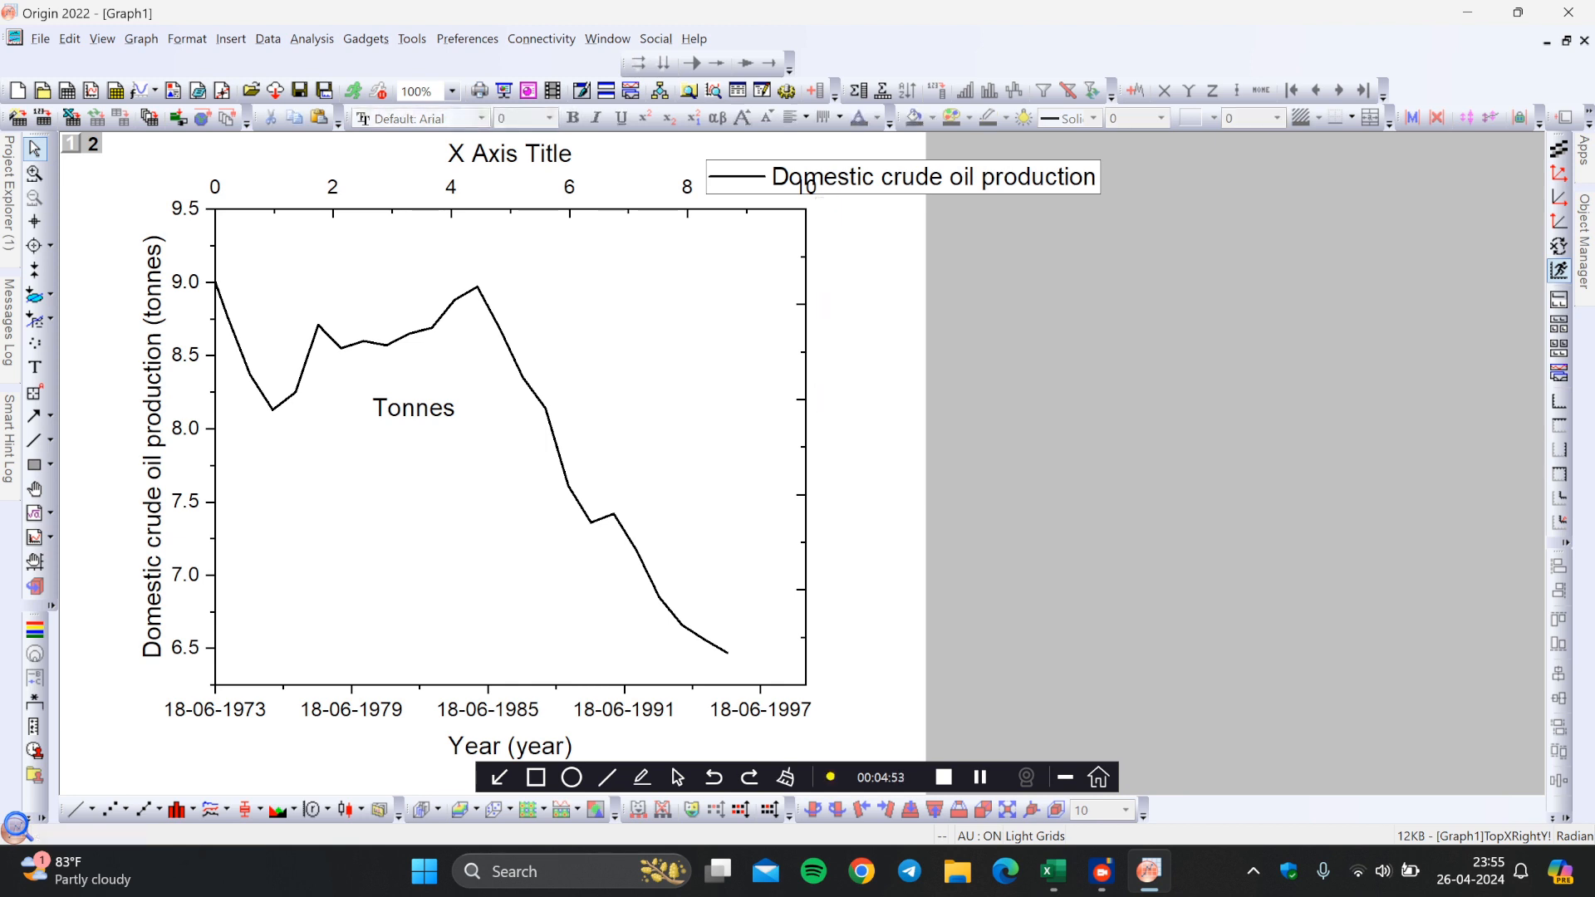
pyautogui.click(804, 185)
pyautogui.press('Delete')
pyautogui.click(510, 180)
pyautogui.press('Delete')
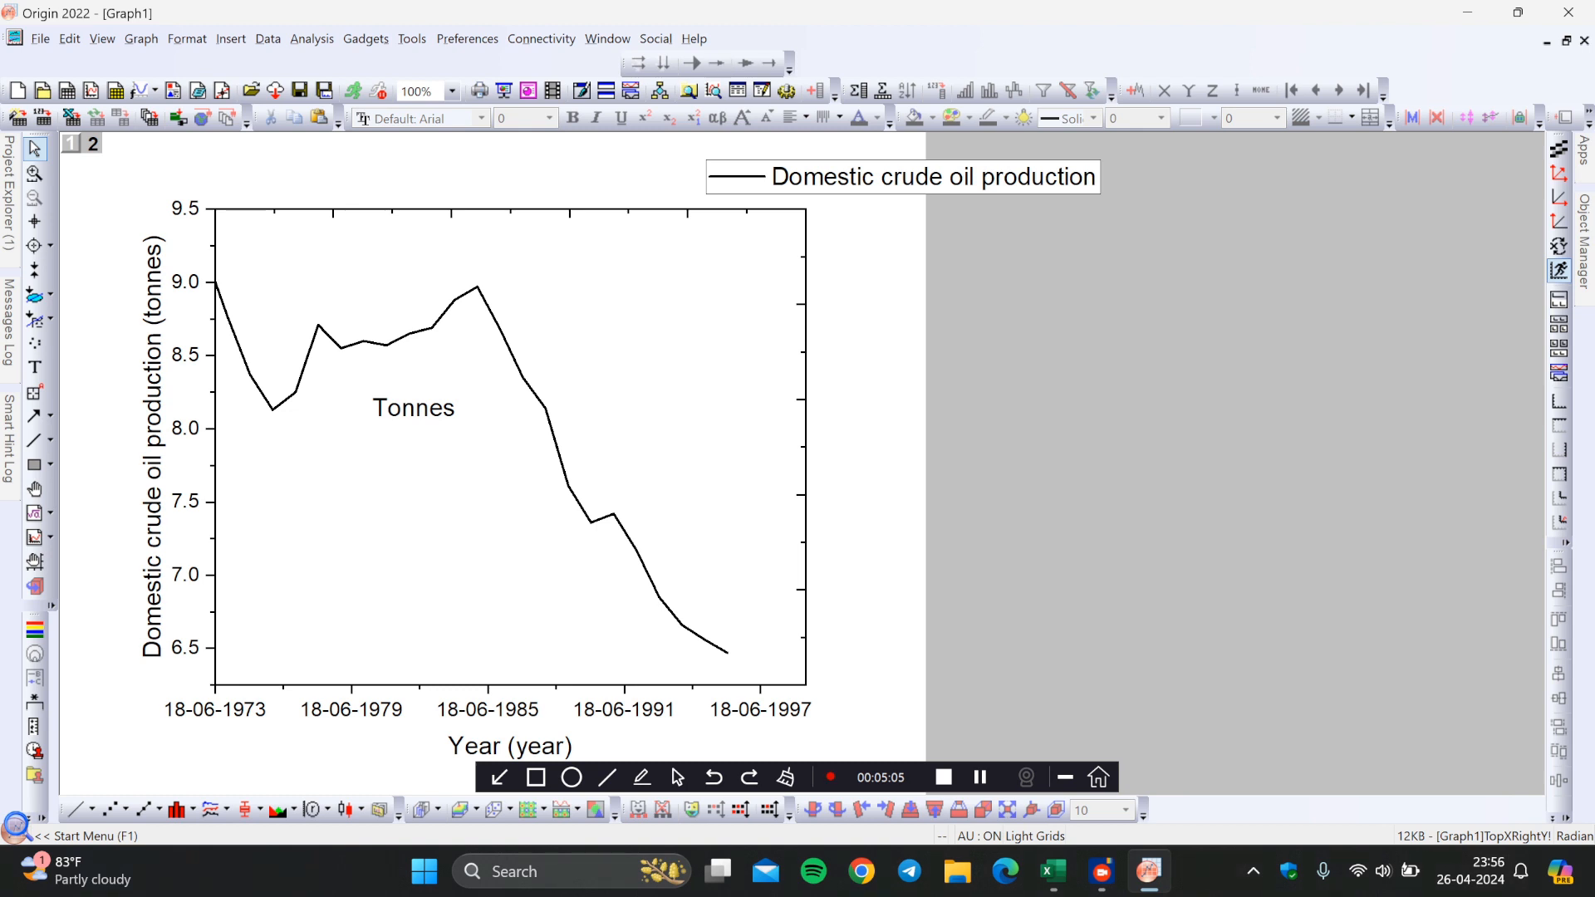
# Set the major and minor tick styles of layer 2's right axis to None and apply them.
pyautogui.doubleClick(805, 448)
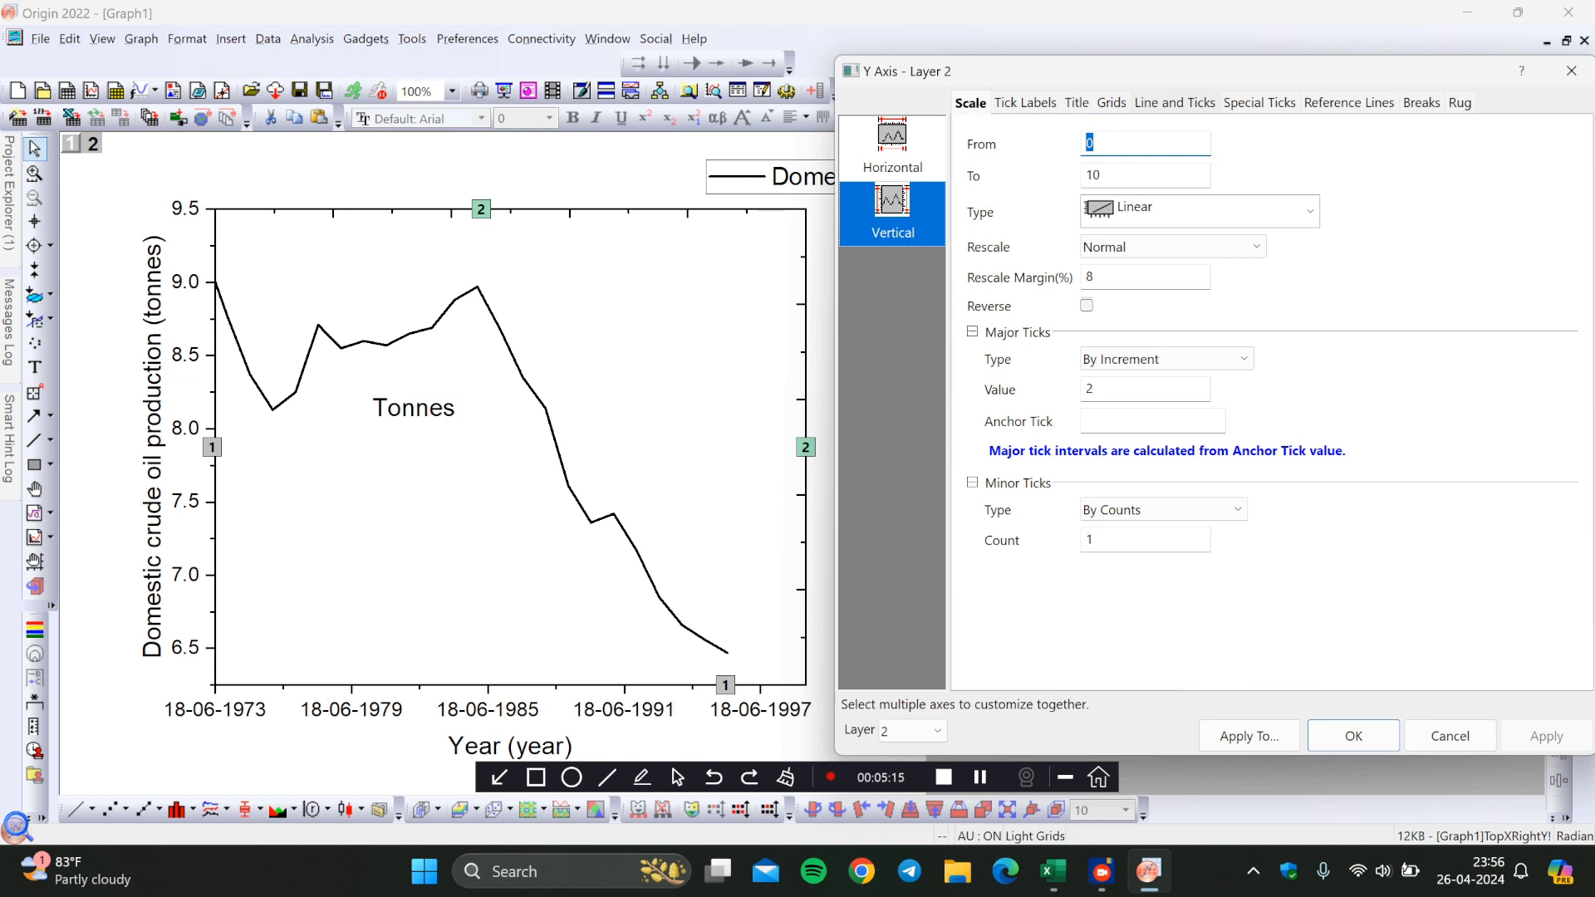
pyautogui.click(1175, 103)
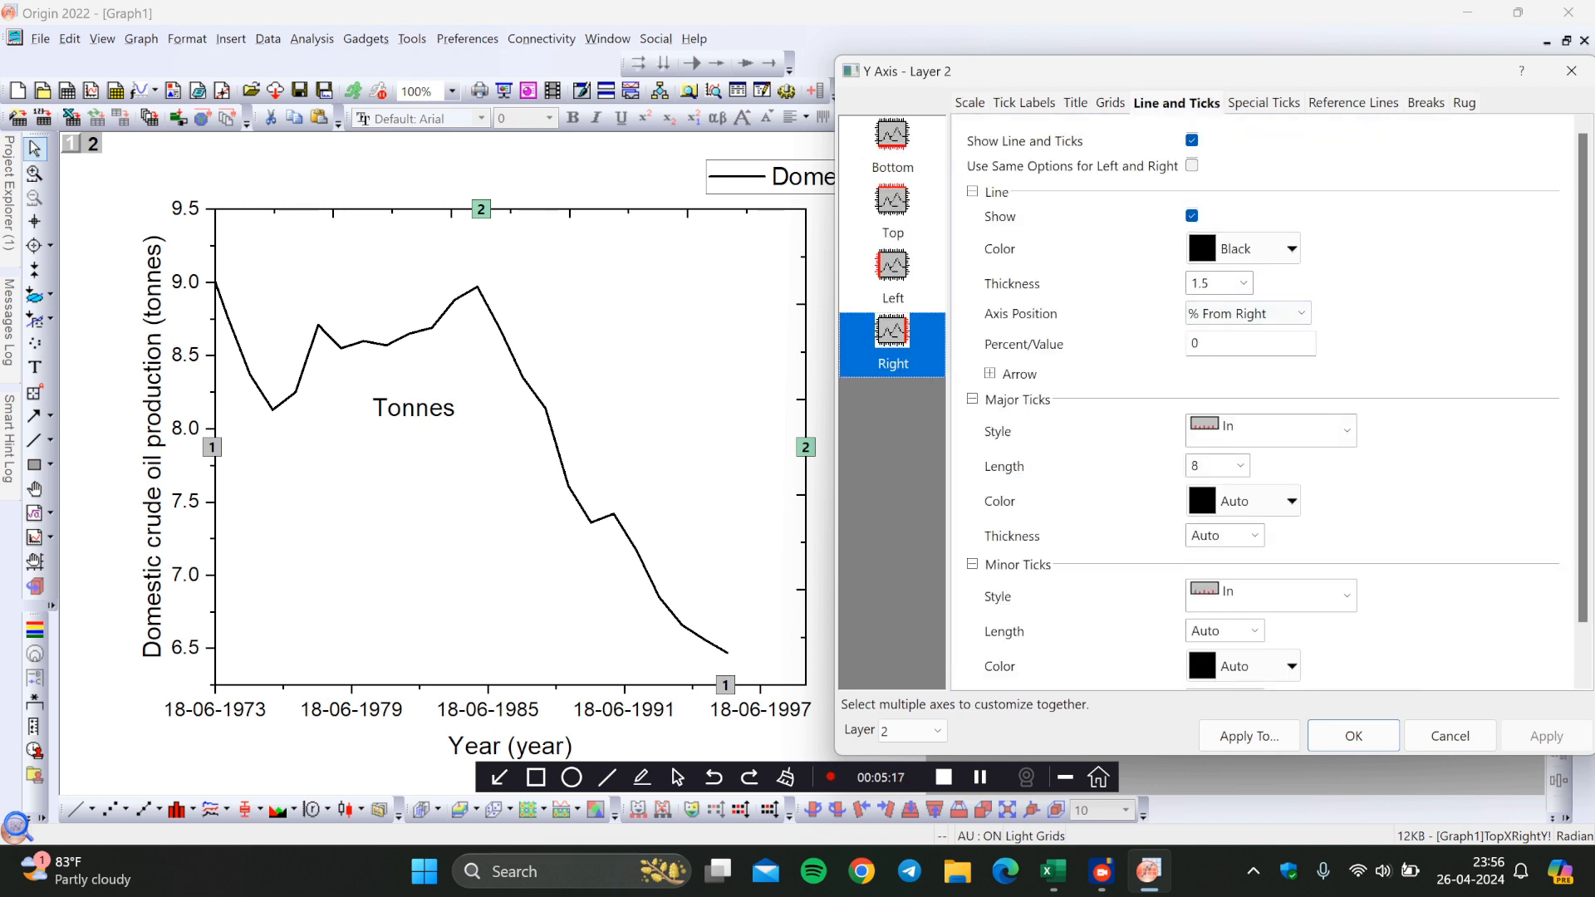
pyautogui.click(1347, 431)
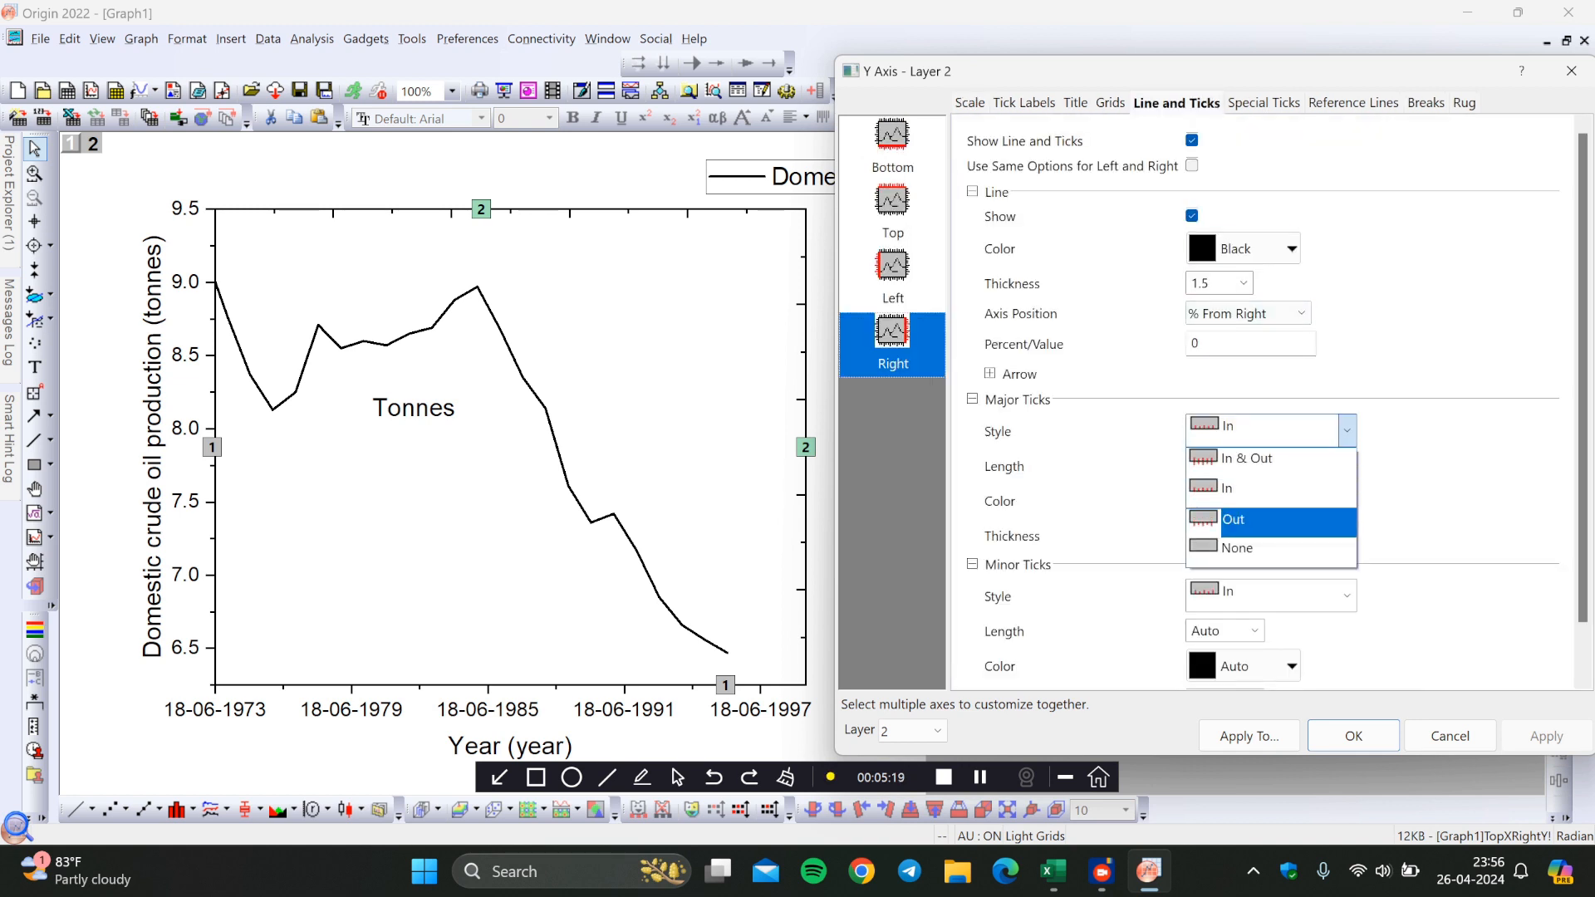
pyautogui.click(1271, 549)
pyautogui.click(1347, 595)
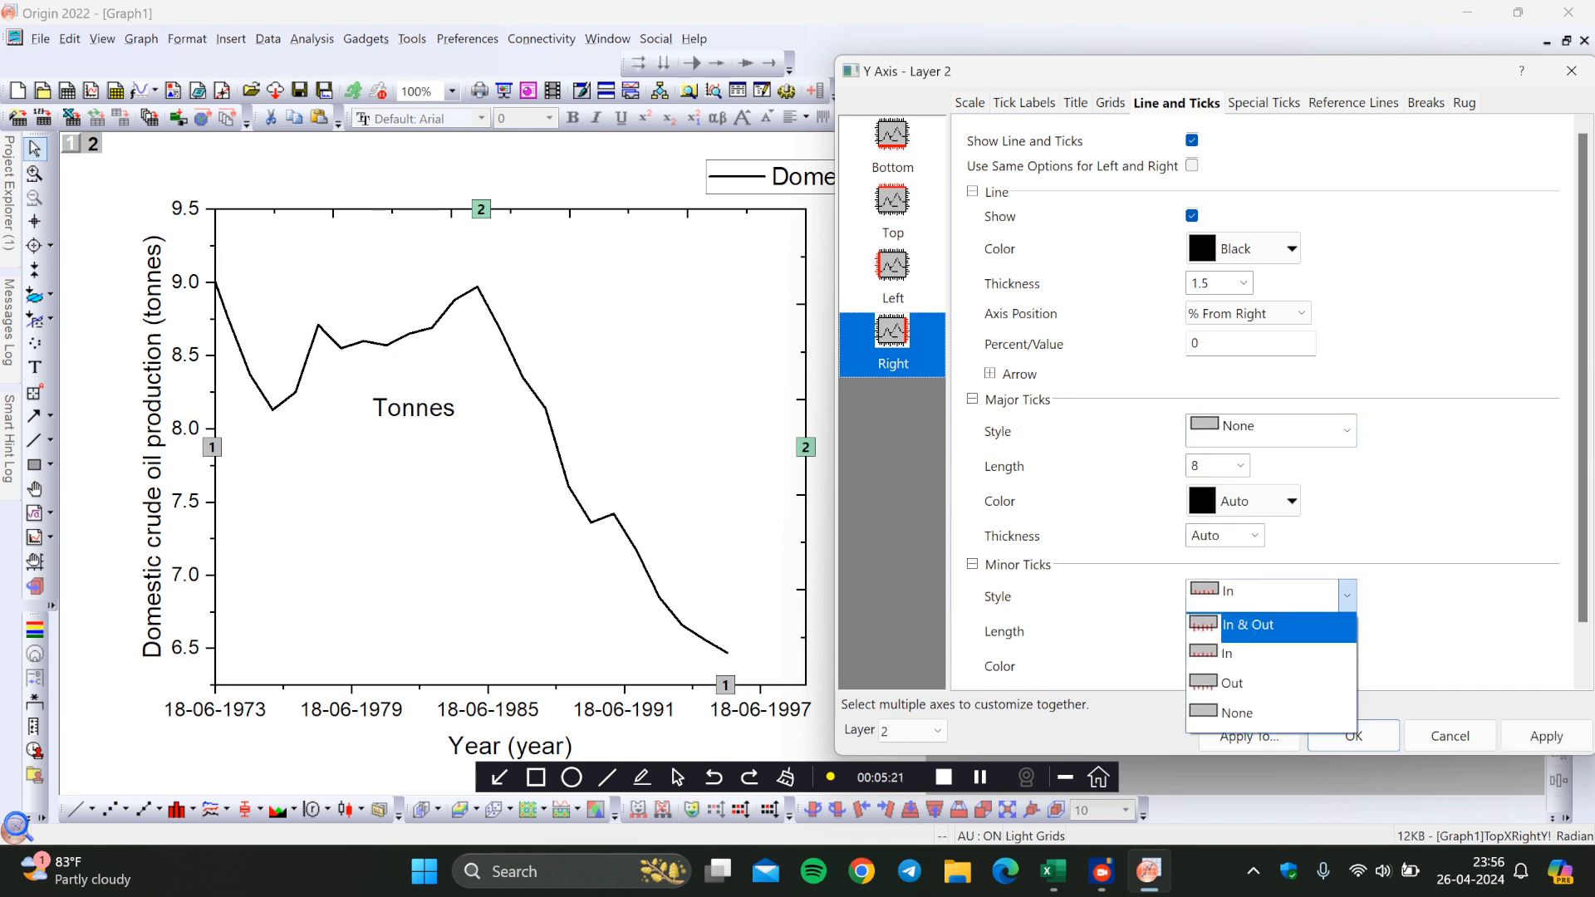
pyautogui.click(1246, 710)
pyautogui.click(1546, 736)
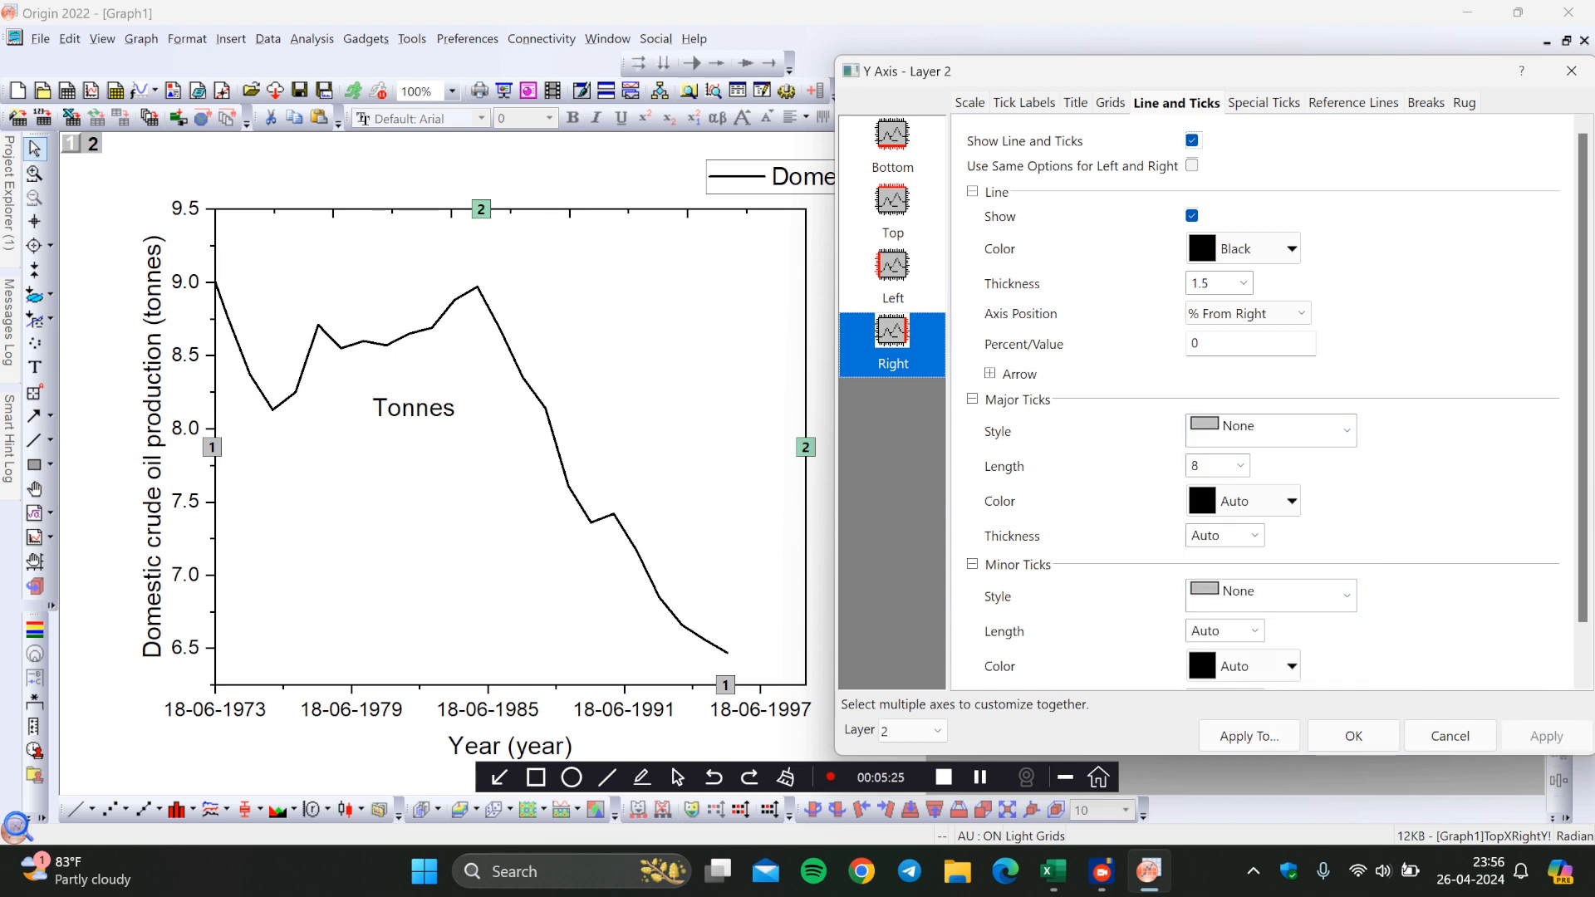
# Set the major and minor tick styles of layer 2's top axis to None and accept the axis settings.
pyautogui.click(893, 213)
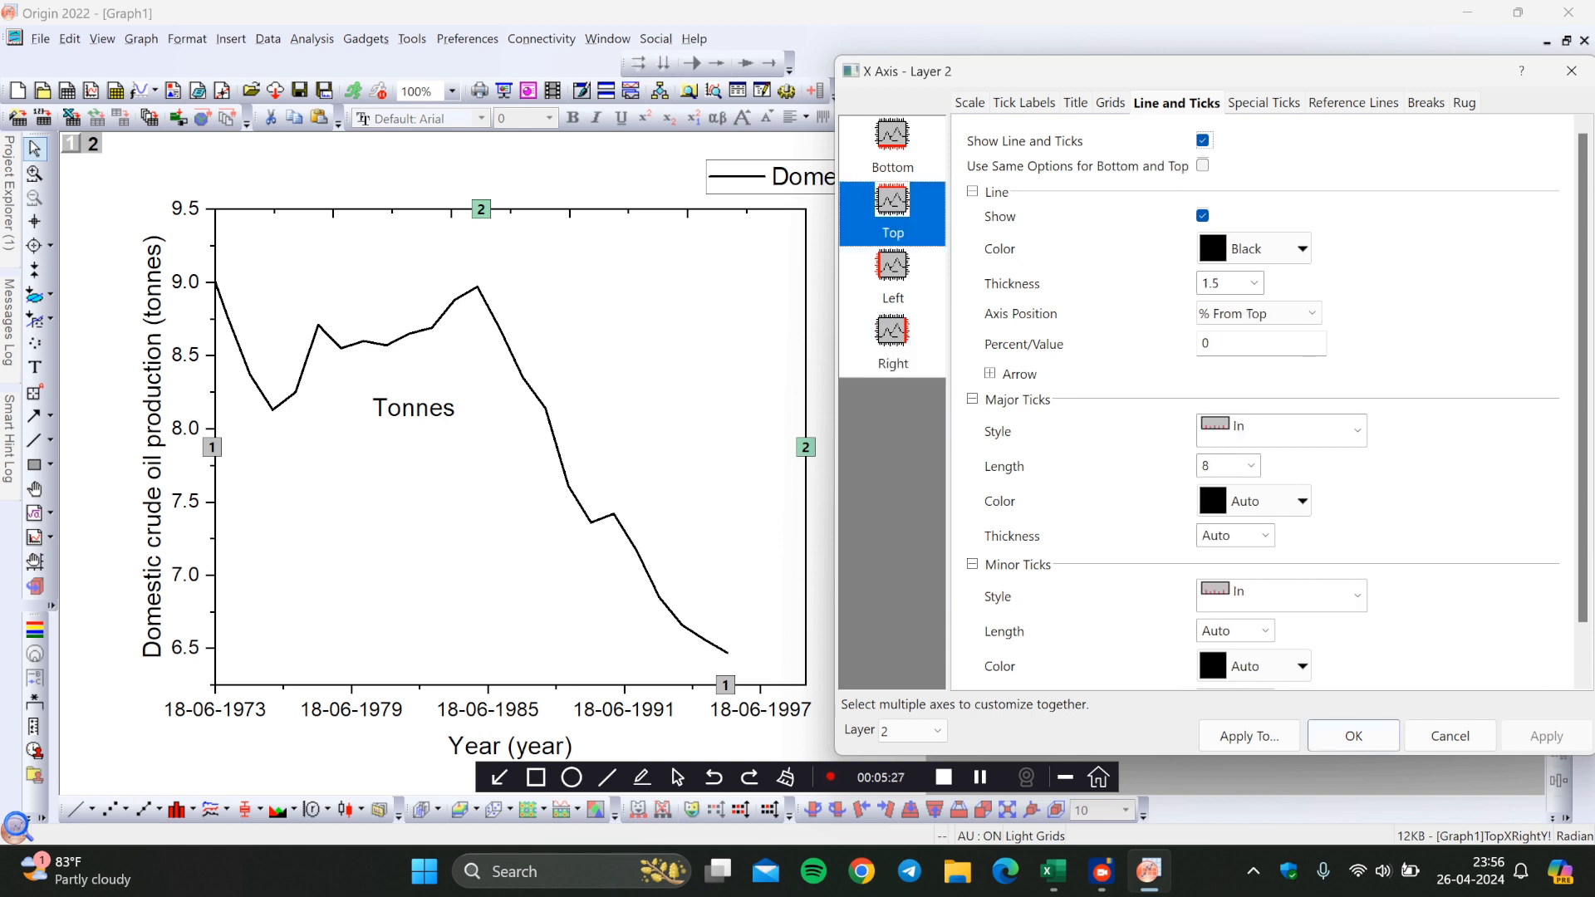
pyautogui.click(1282, 430)
pyautogui.click(1249, 547)
pyautogui.click(1282, 596)
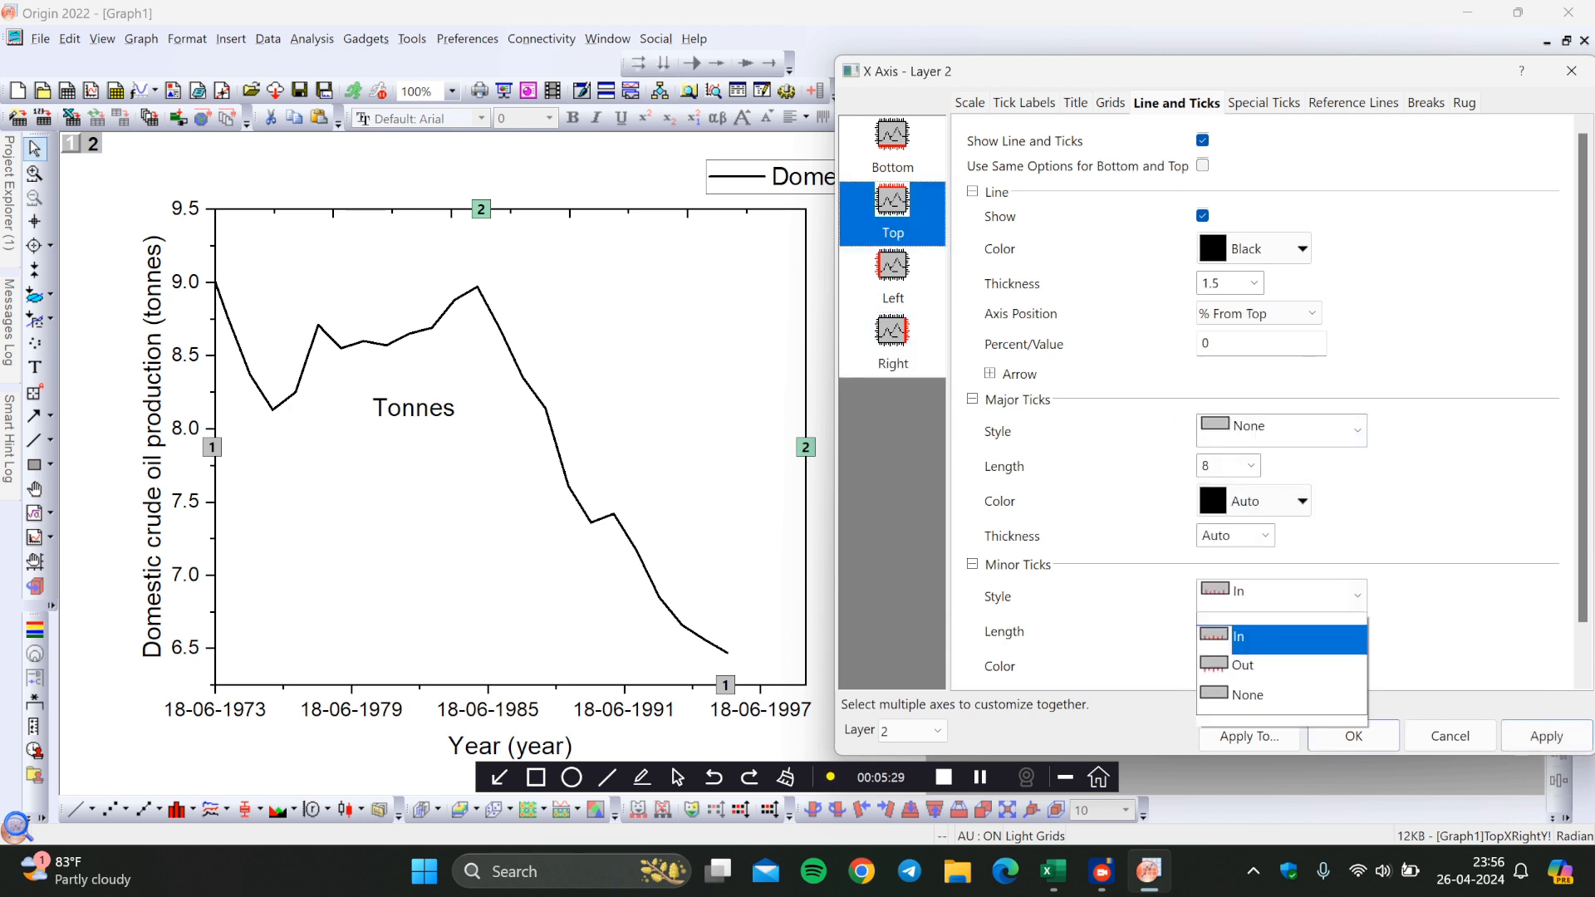
pyautogui.click(1249, 714)
pyautogui.click(1546, 736)
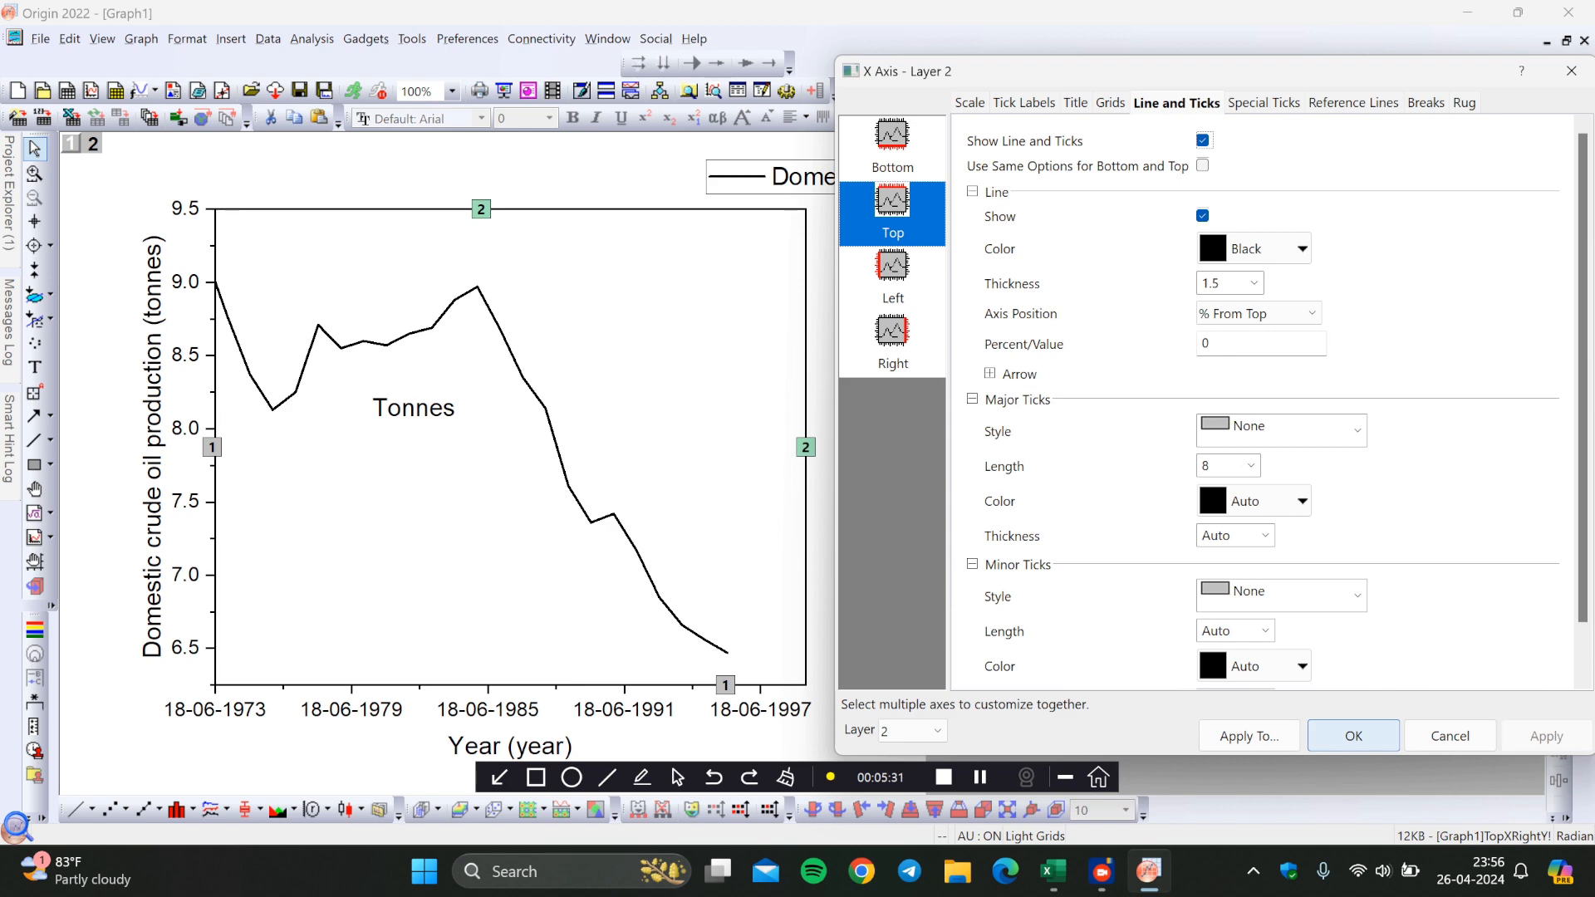
pyautogui.click(1353, 736)
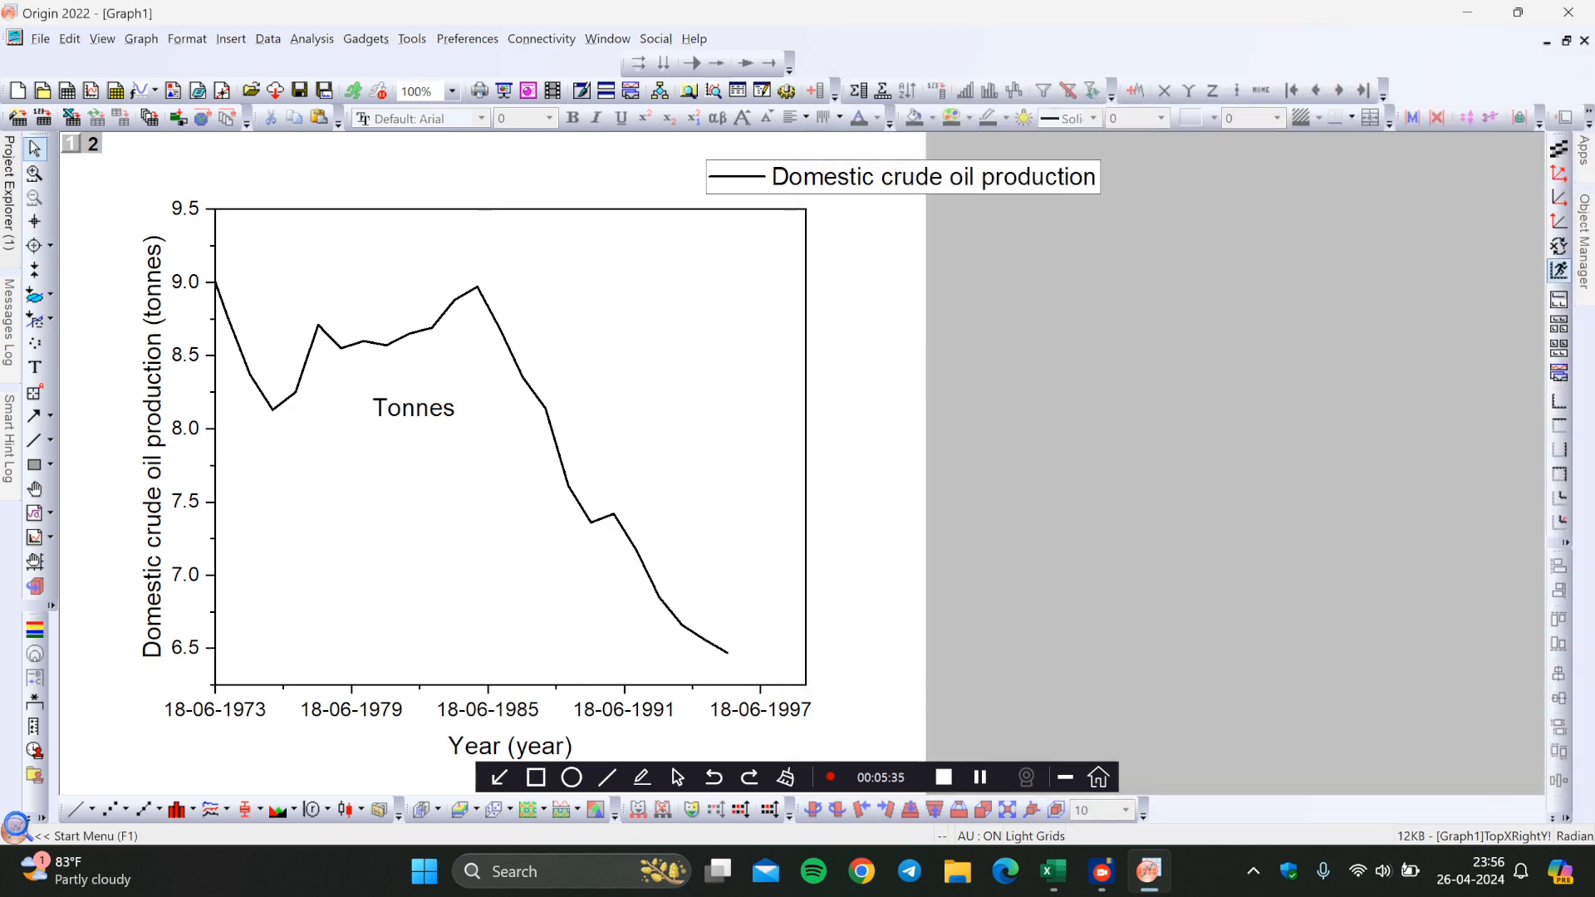
# Create a Line graph from columns A to C of the Book1 worksheet, covering domestic production and imports.
pyautogui.moveTo(8, 194)
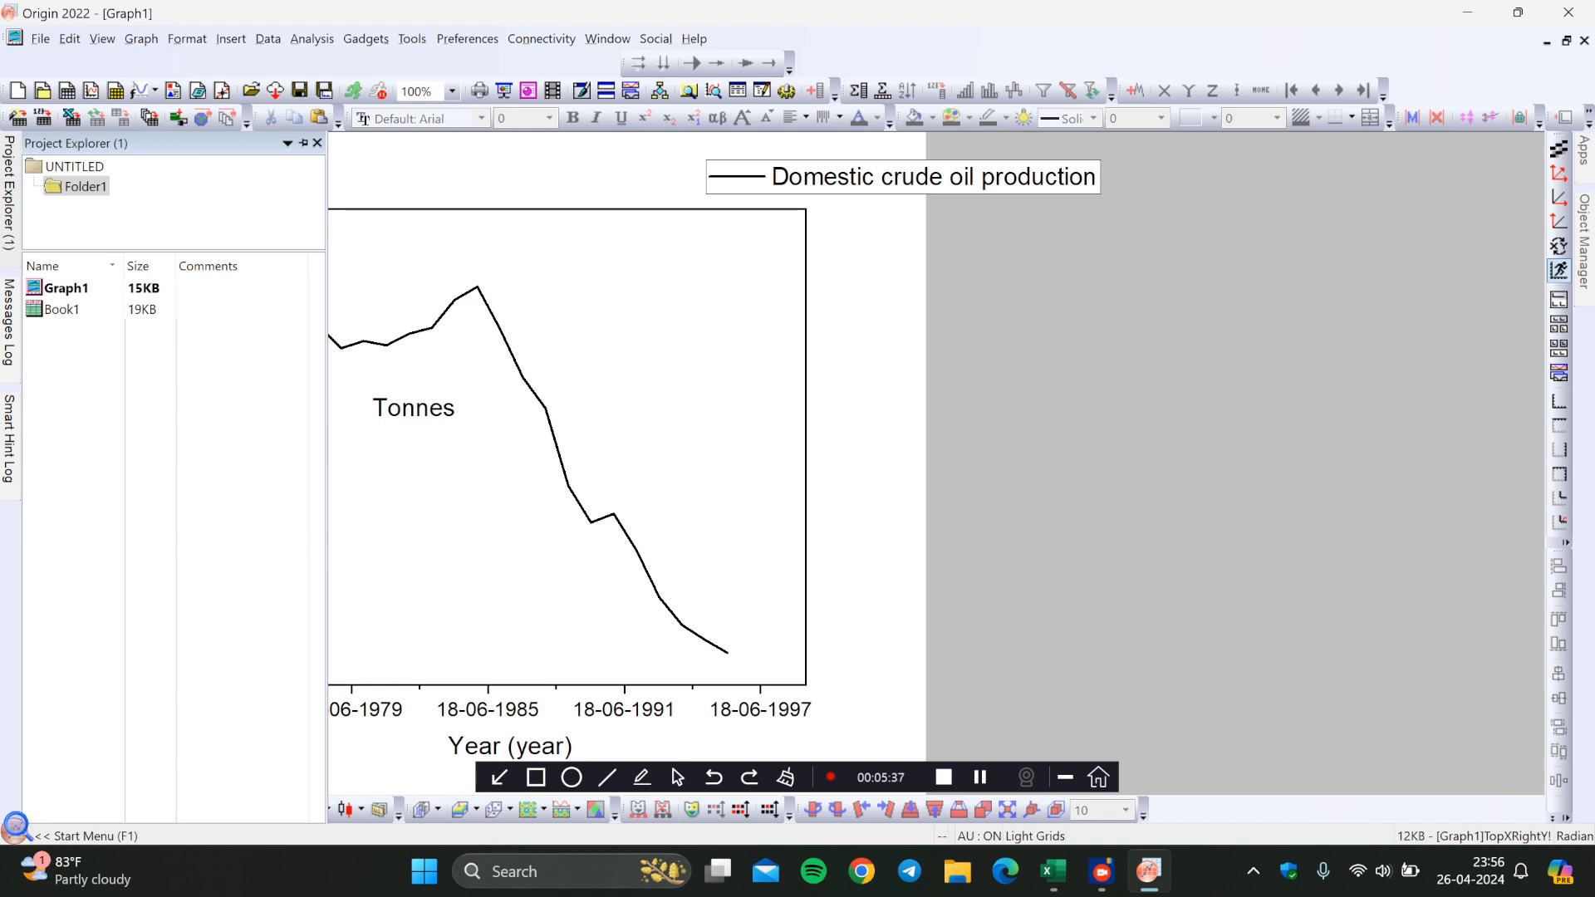
pyautogui.doubleClick(63, 309)
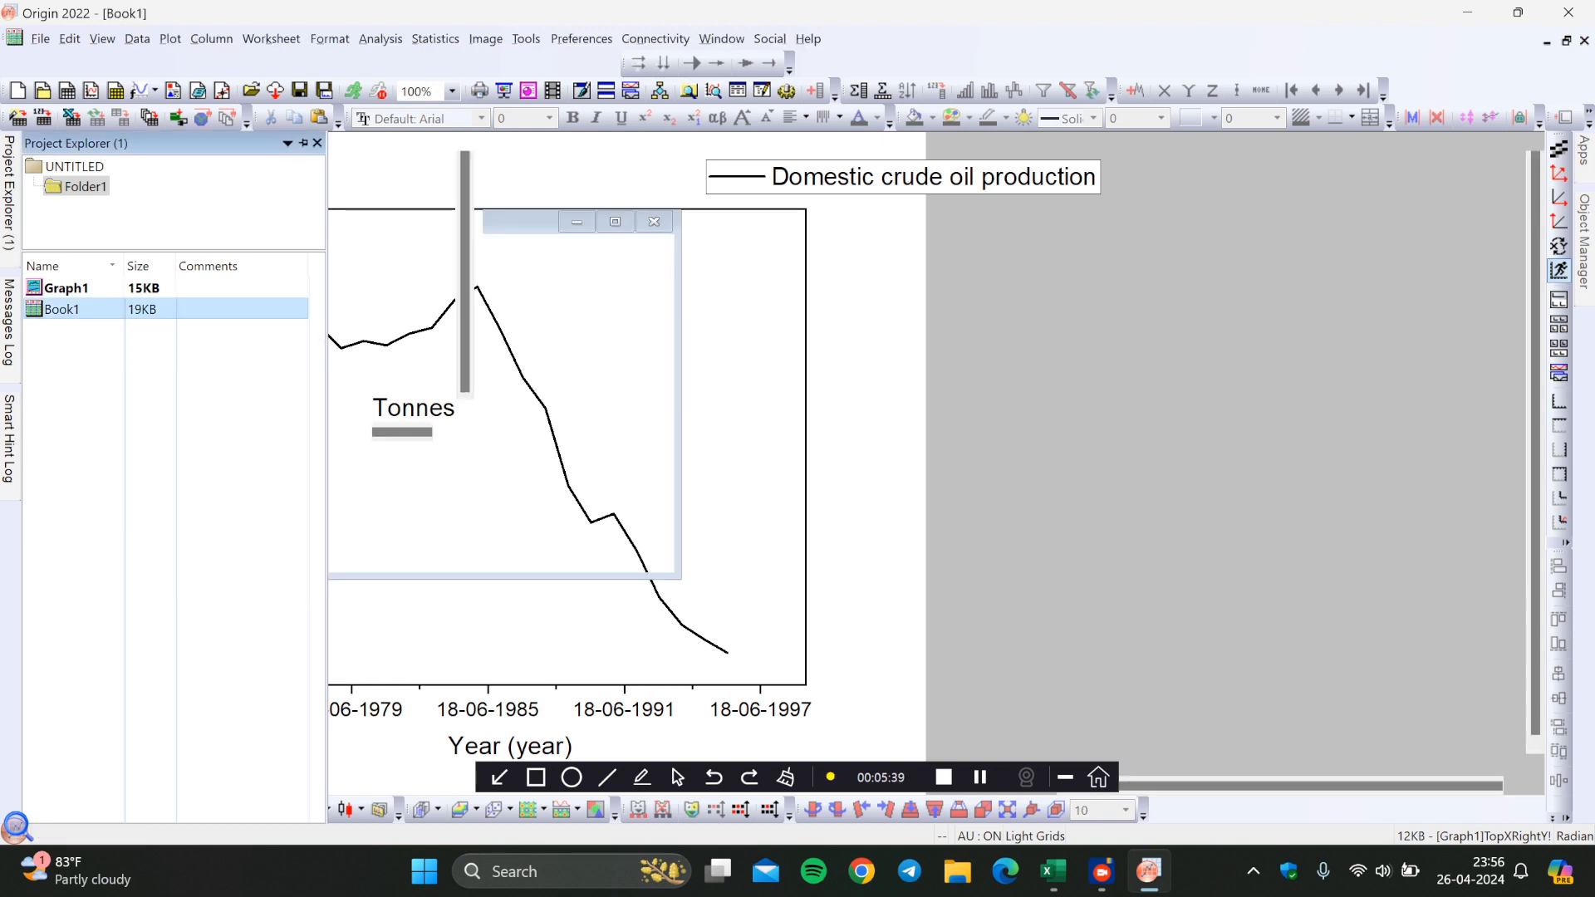
pyautogui.click(864, 349)
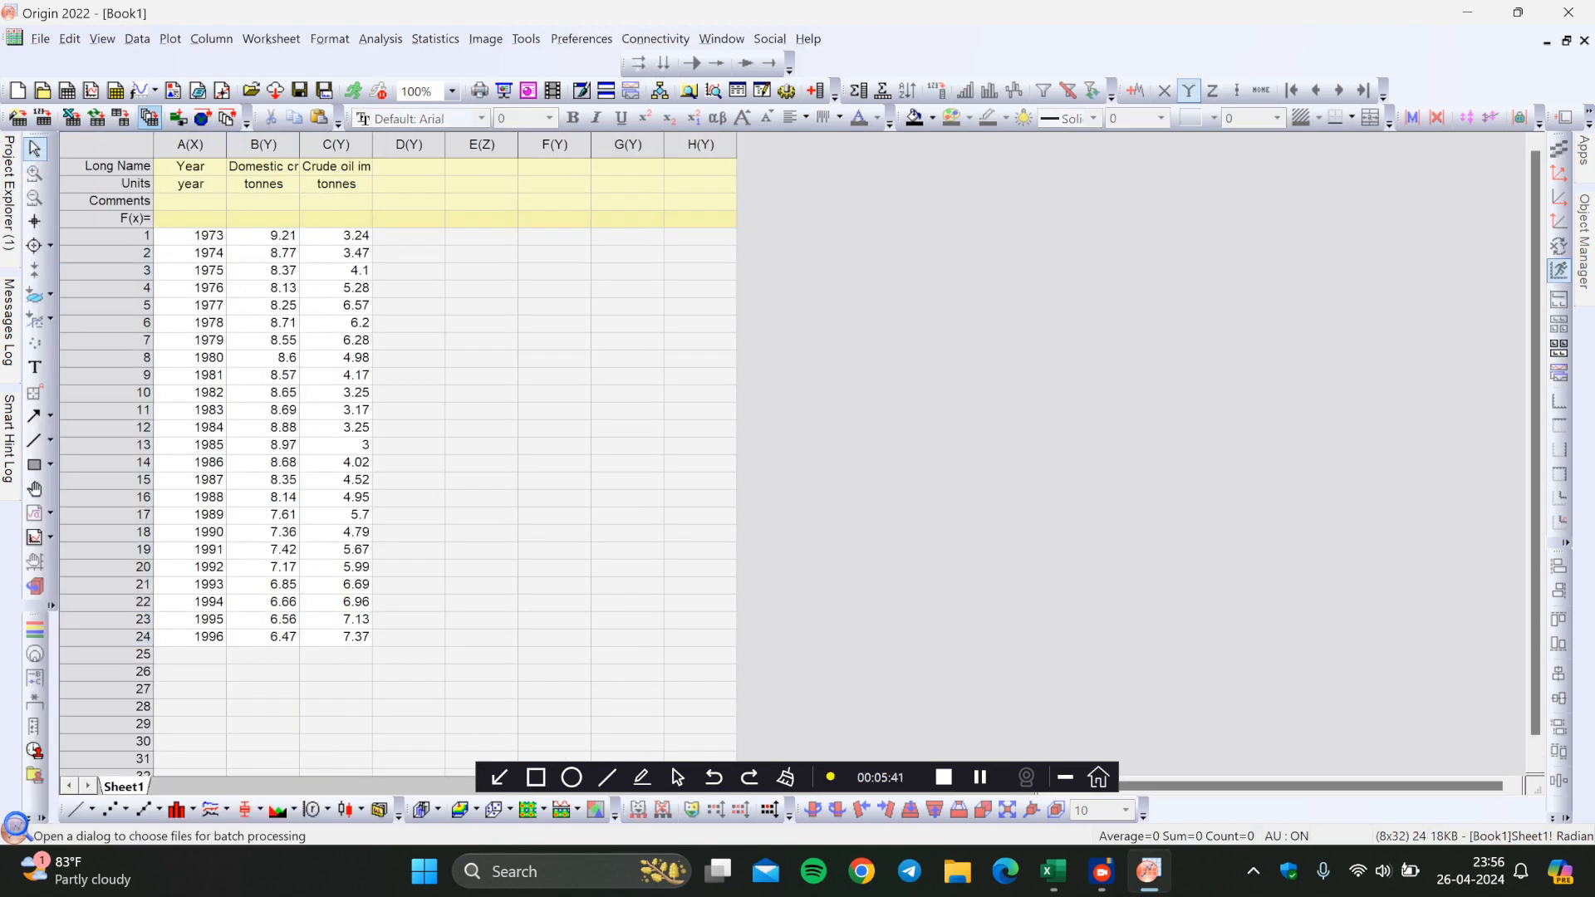
pyautogui.moveTo(191, 145); pyautogui.dragTo(336, 145)
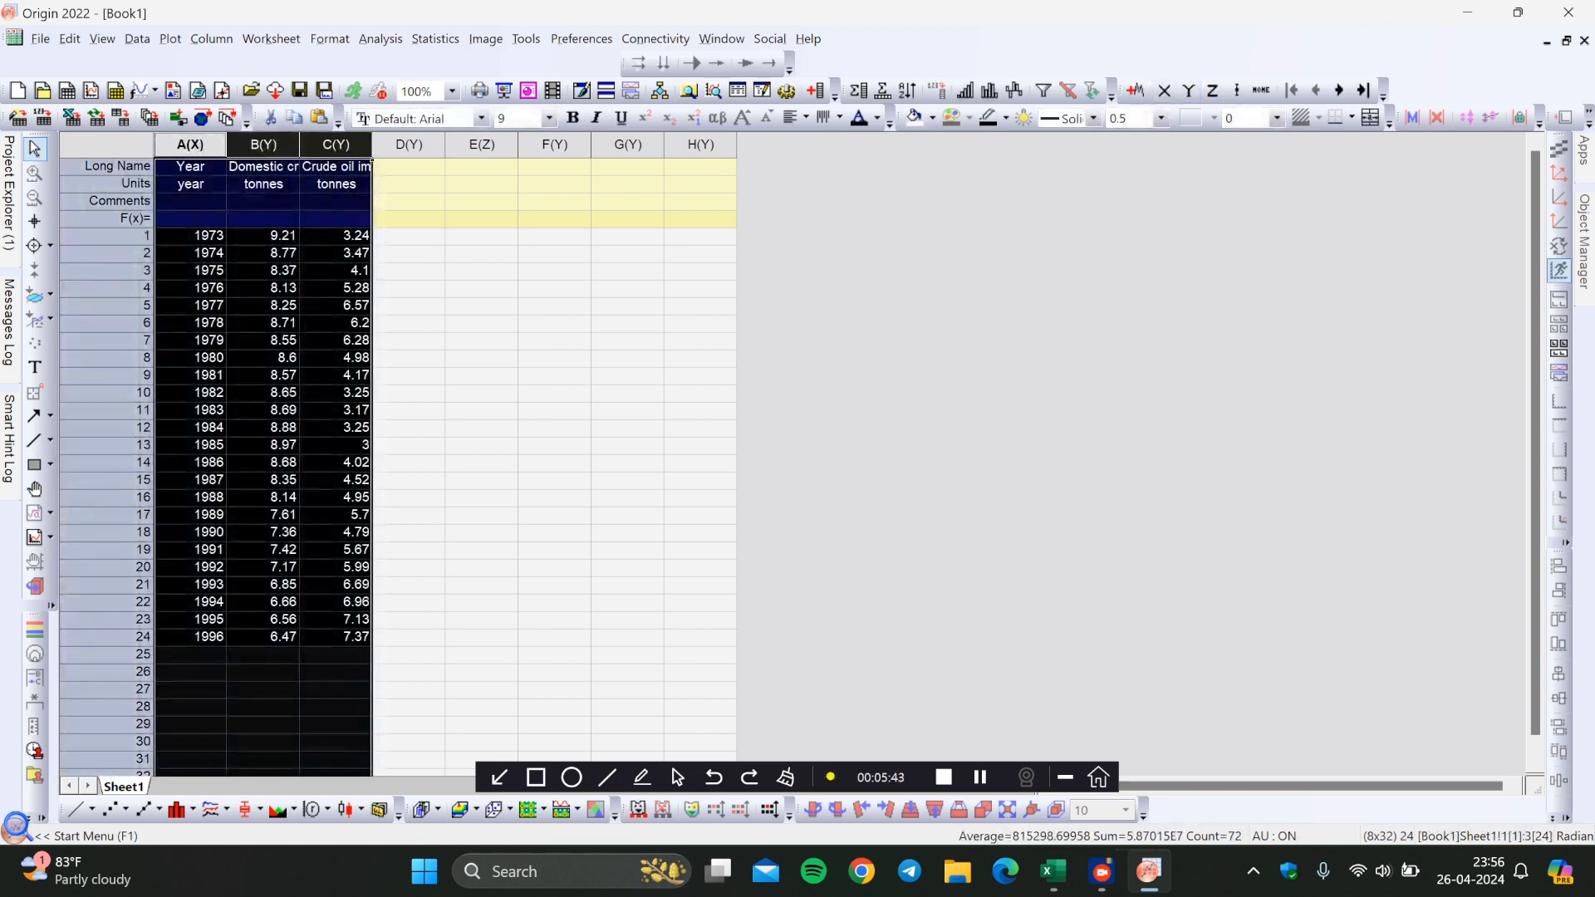
pyautogui.click(170, 39)
pyautogui.moveTo(226, 104)
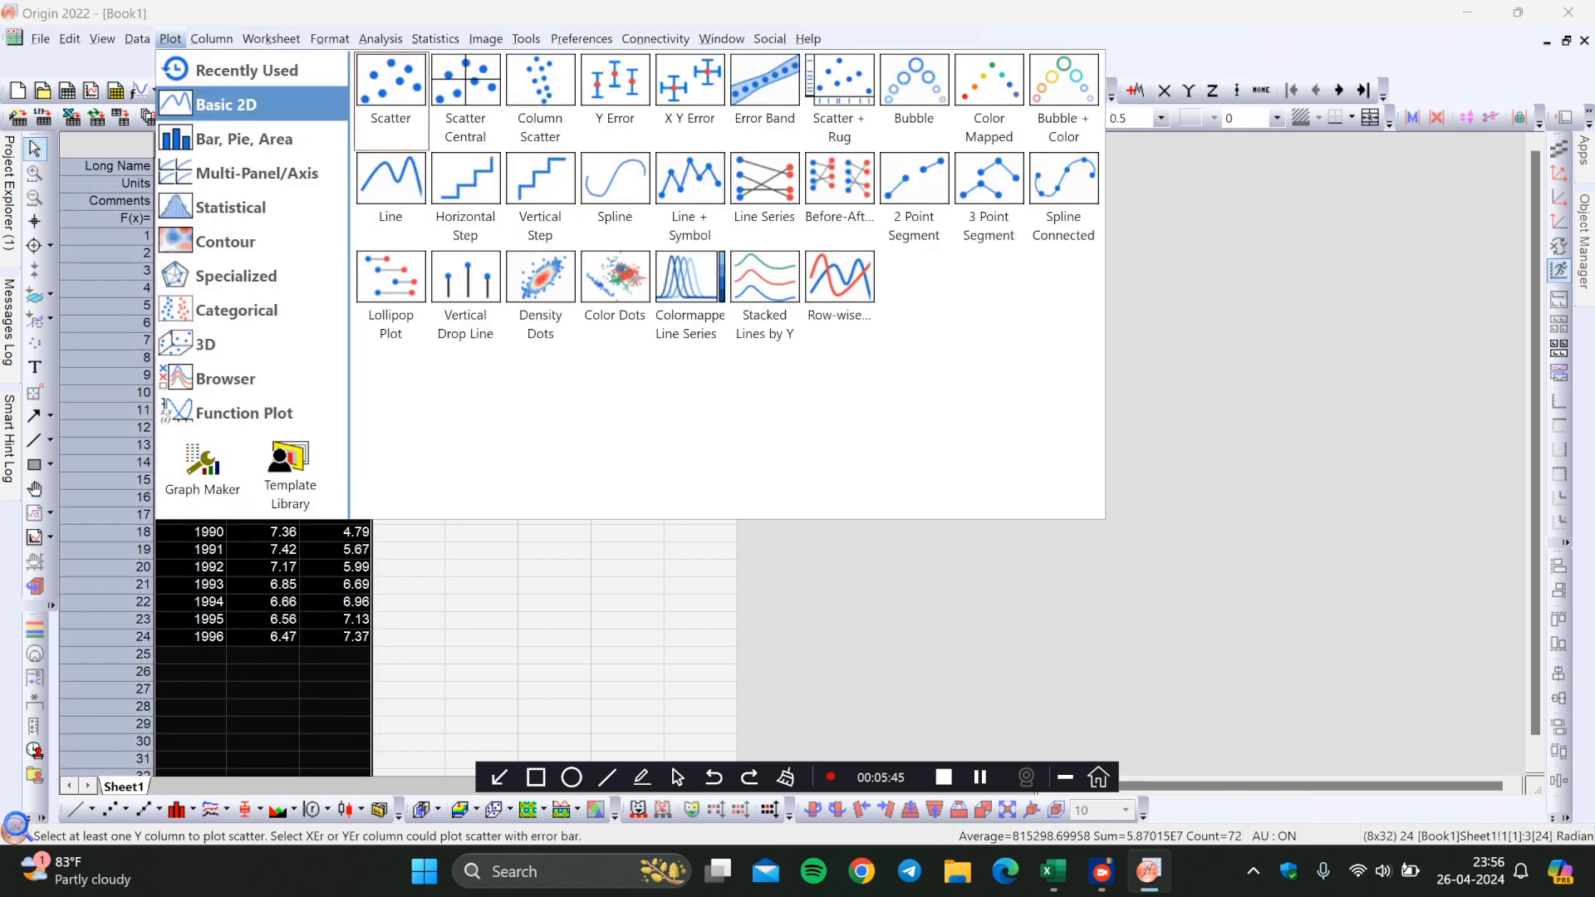
pyautogui.click(390, 178)
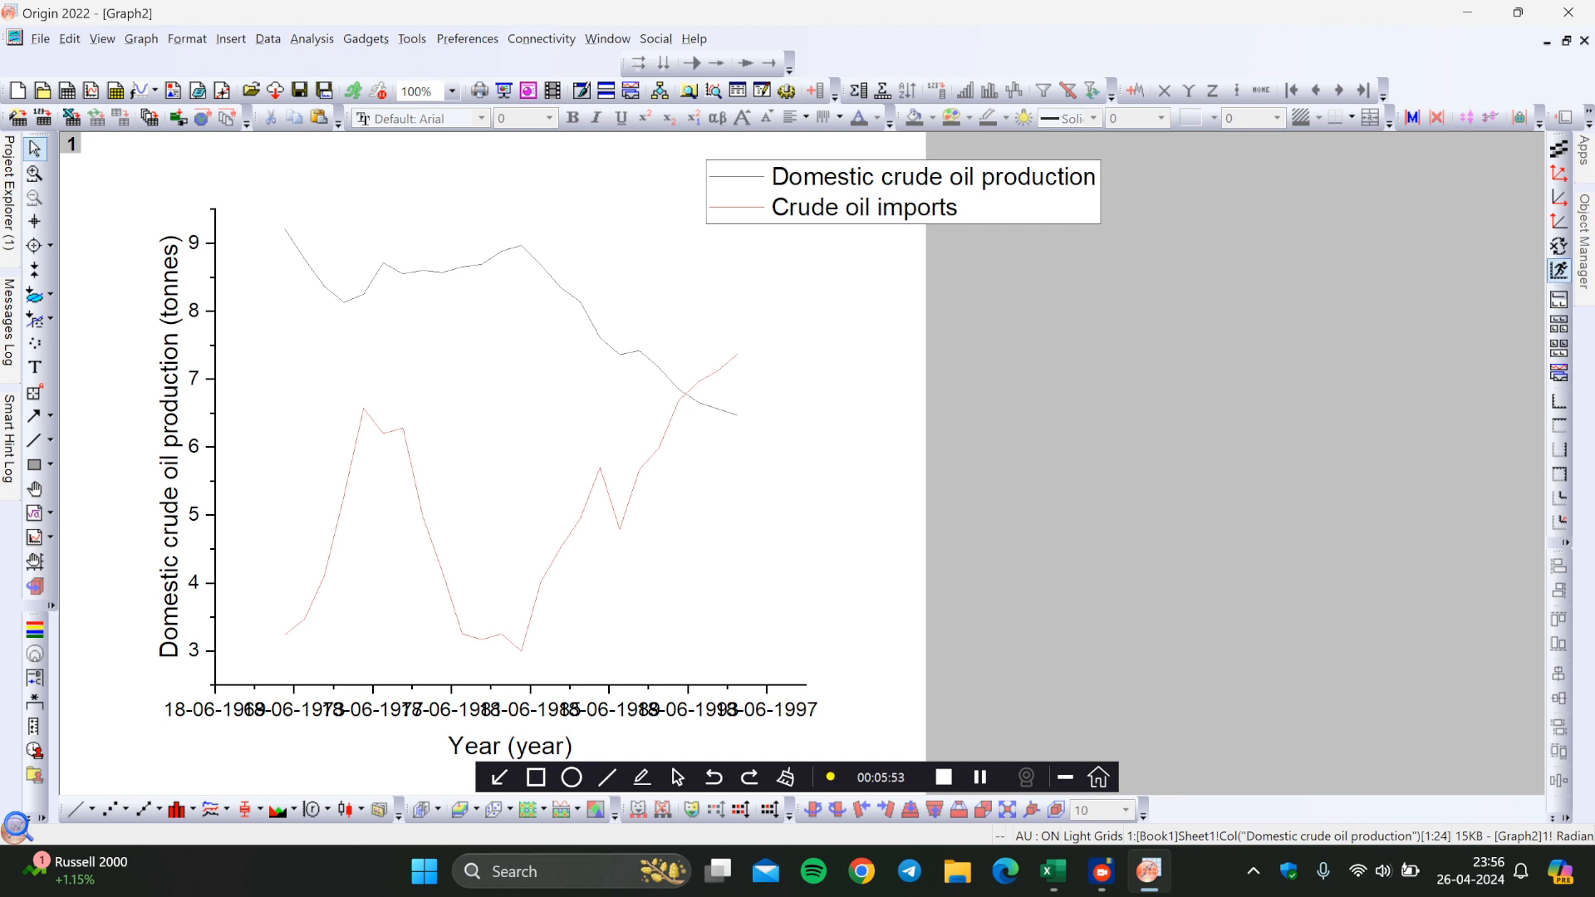
# Create a Scatter graph from the year and domestic crude oil production columns (A and B) of Book1.
pyautogui.moveTo(10, 195)
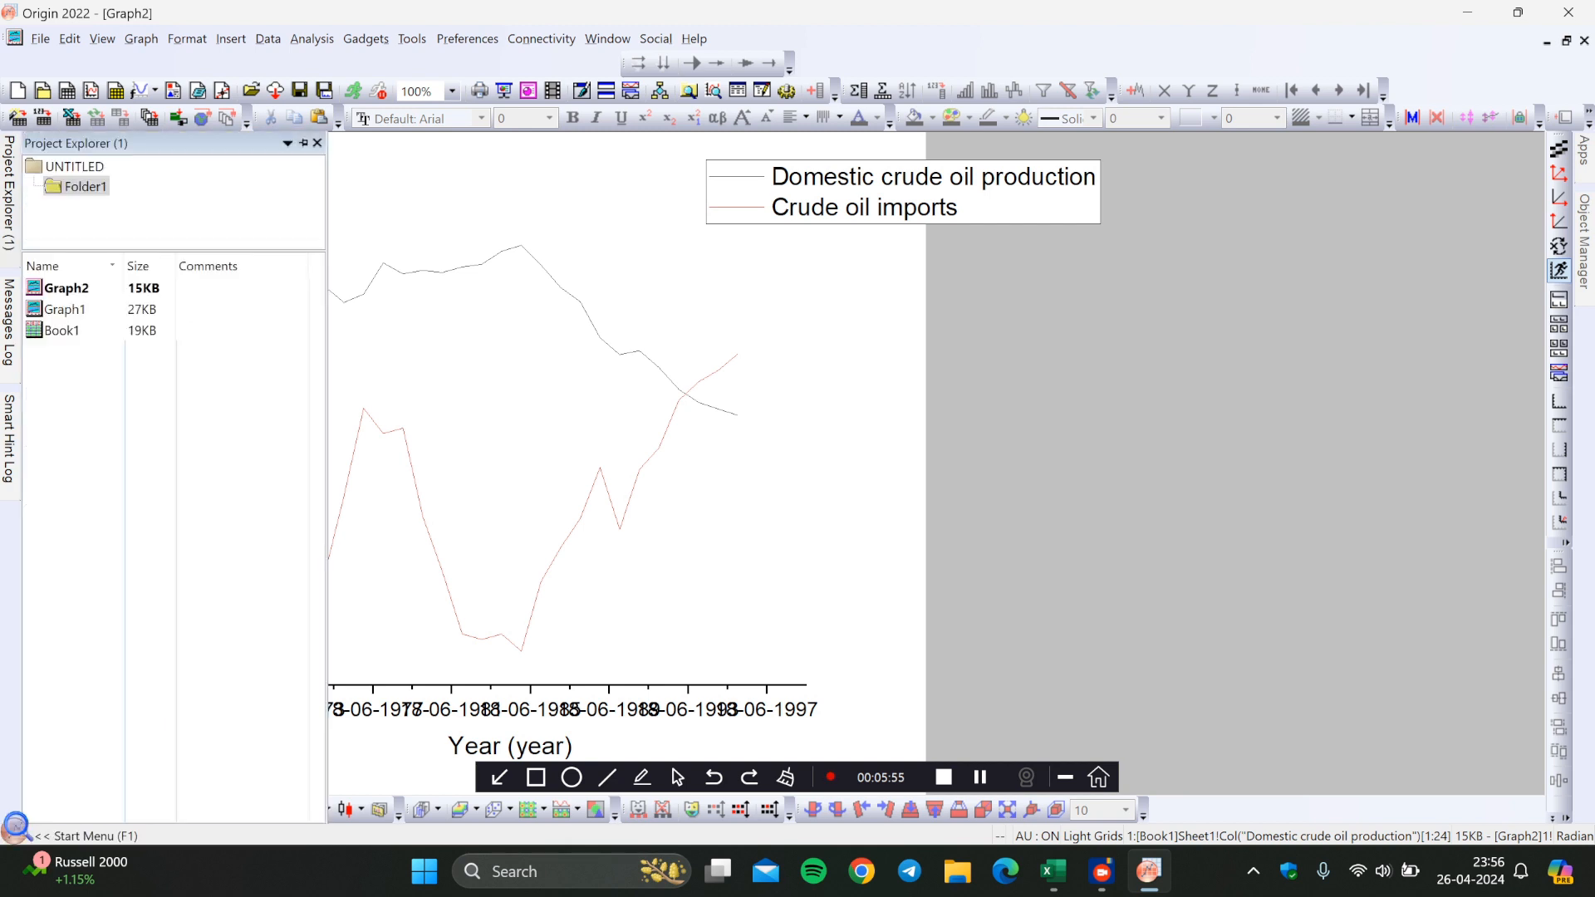
pyautogui.doubleClick(62, 331)
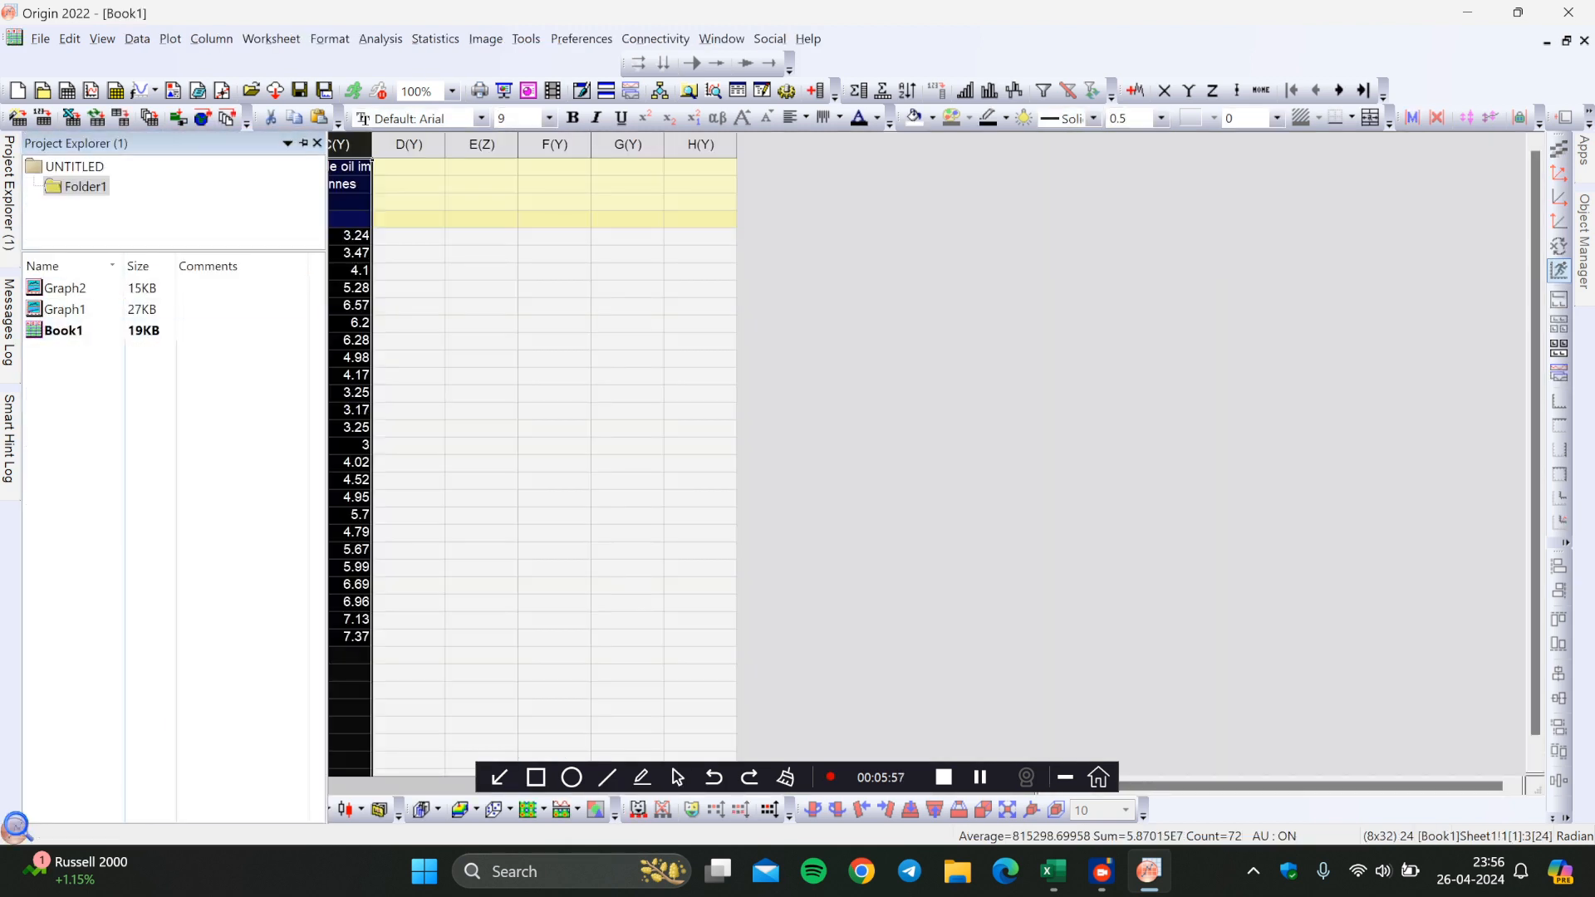
pyautogui.click(914, 415)
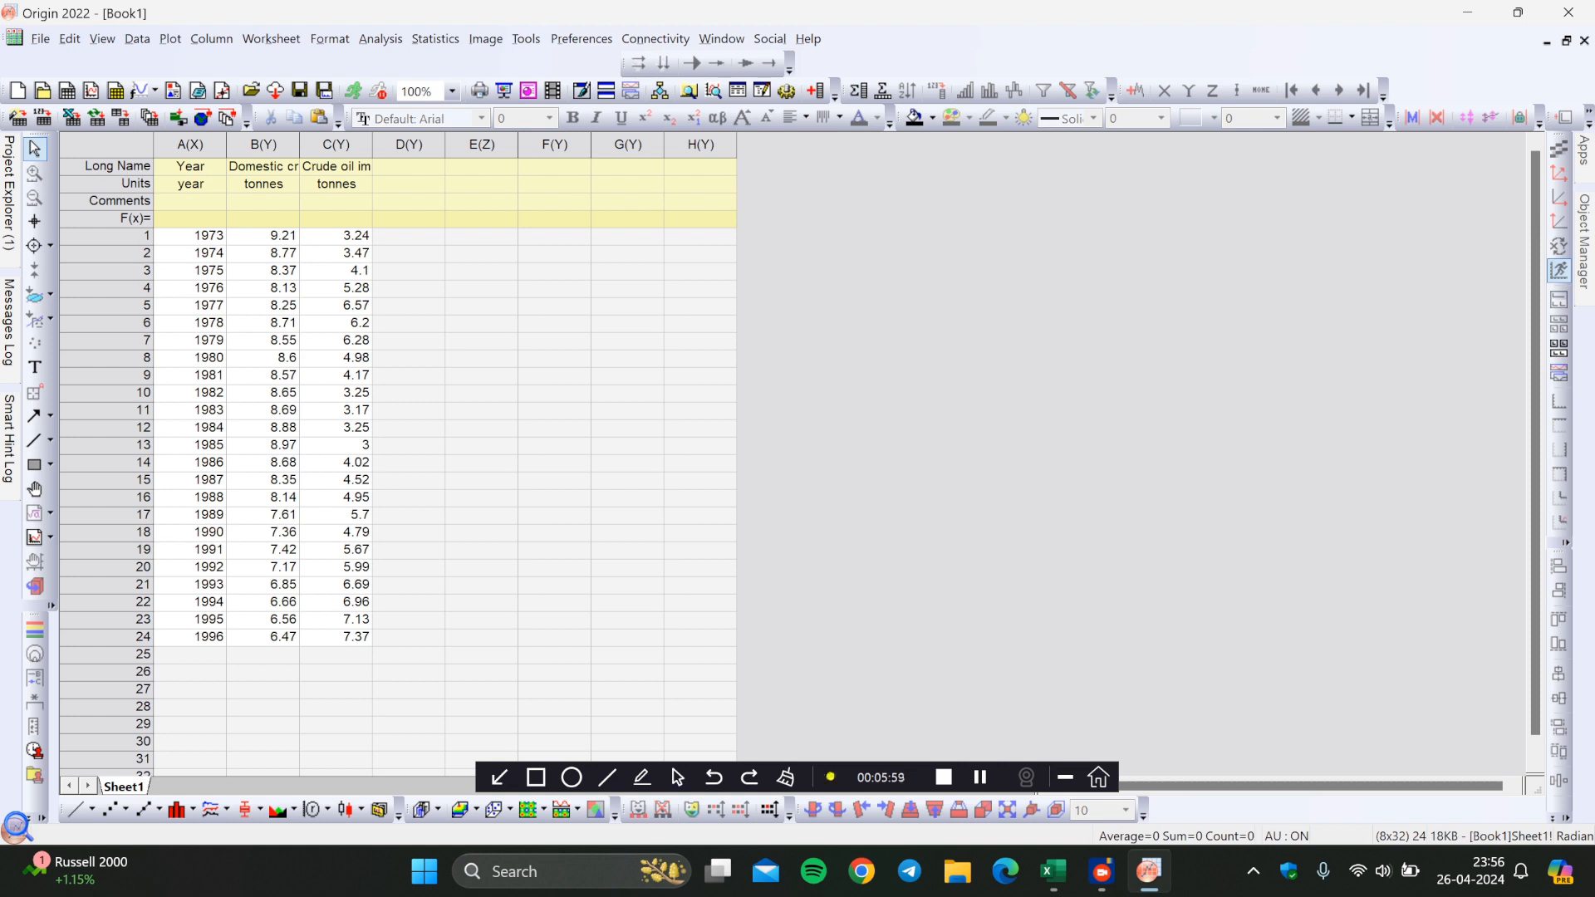
pyautogui.moveTo(190, 145); pyautogui.dragTo(263, 145)
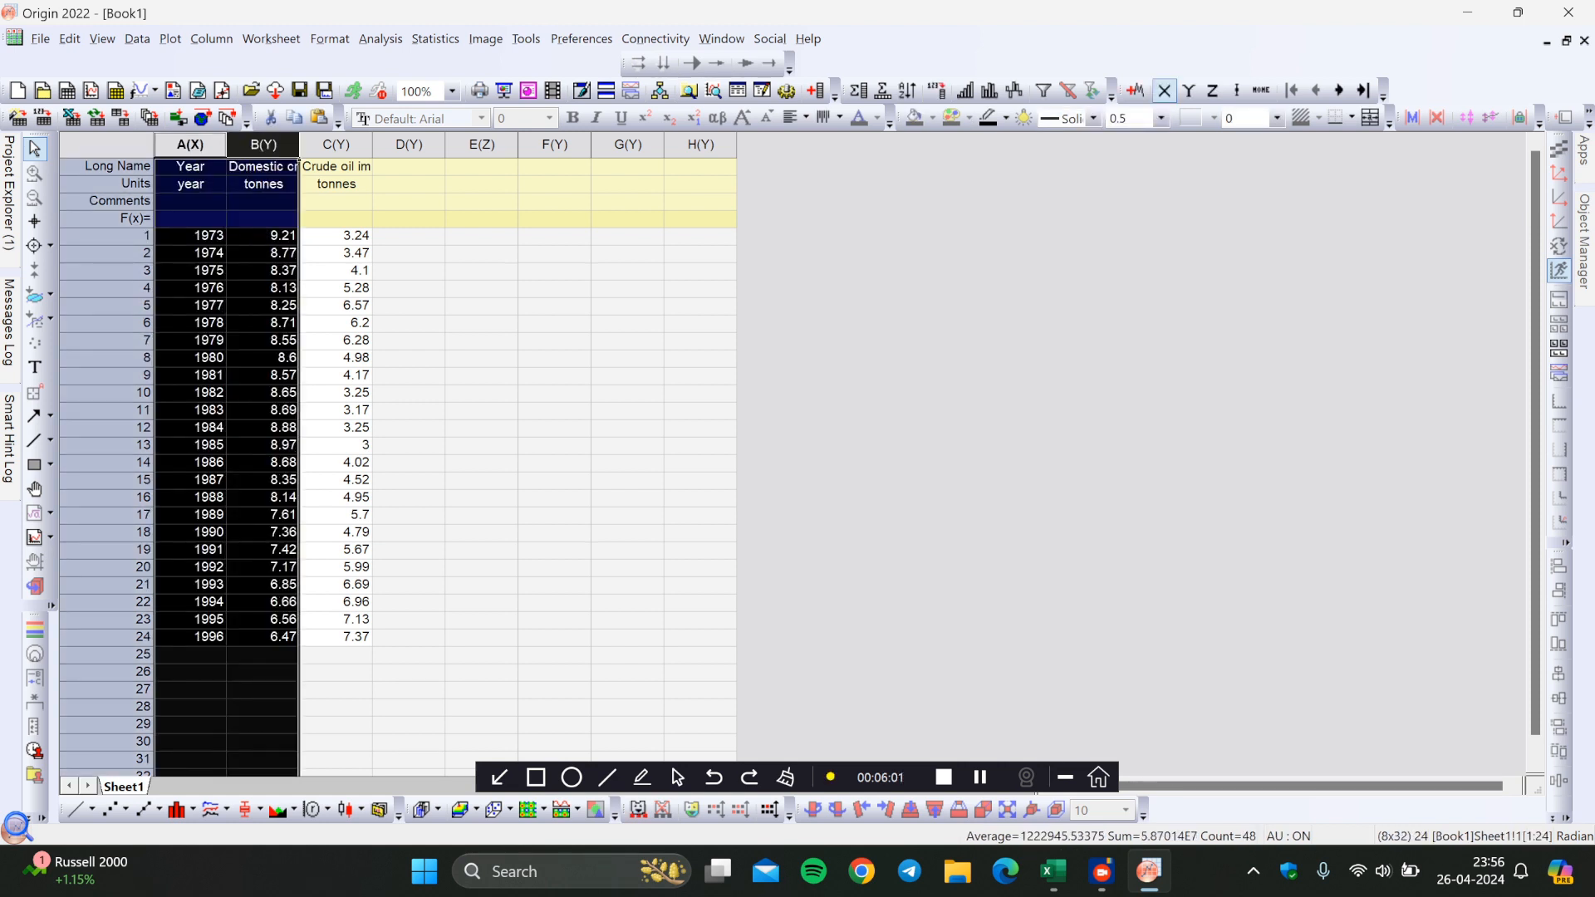
pyautogui.click(170, 39)
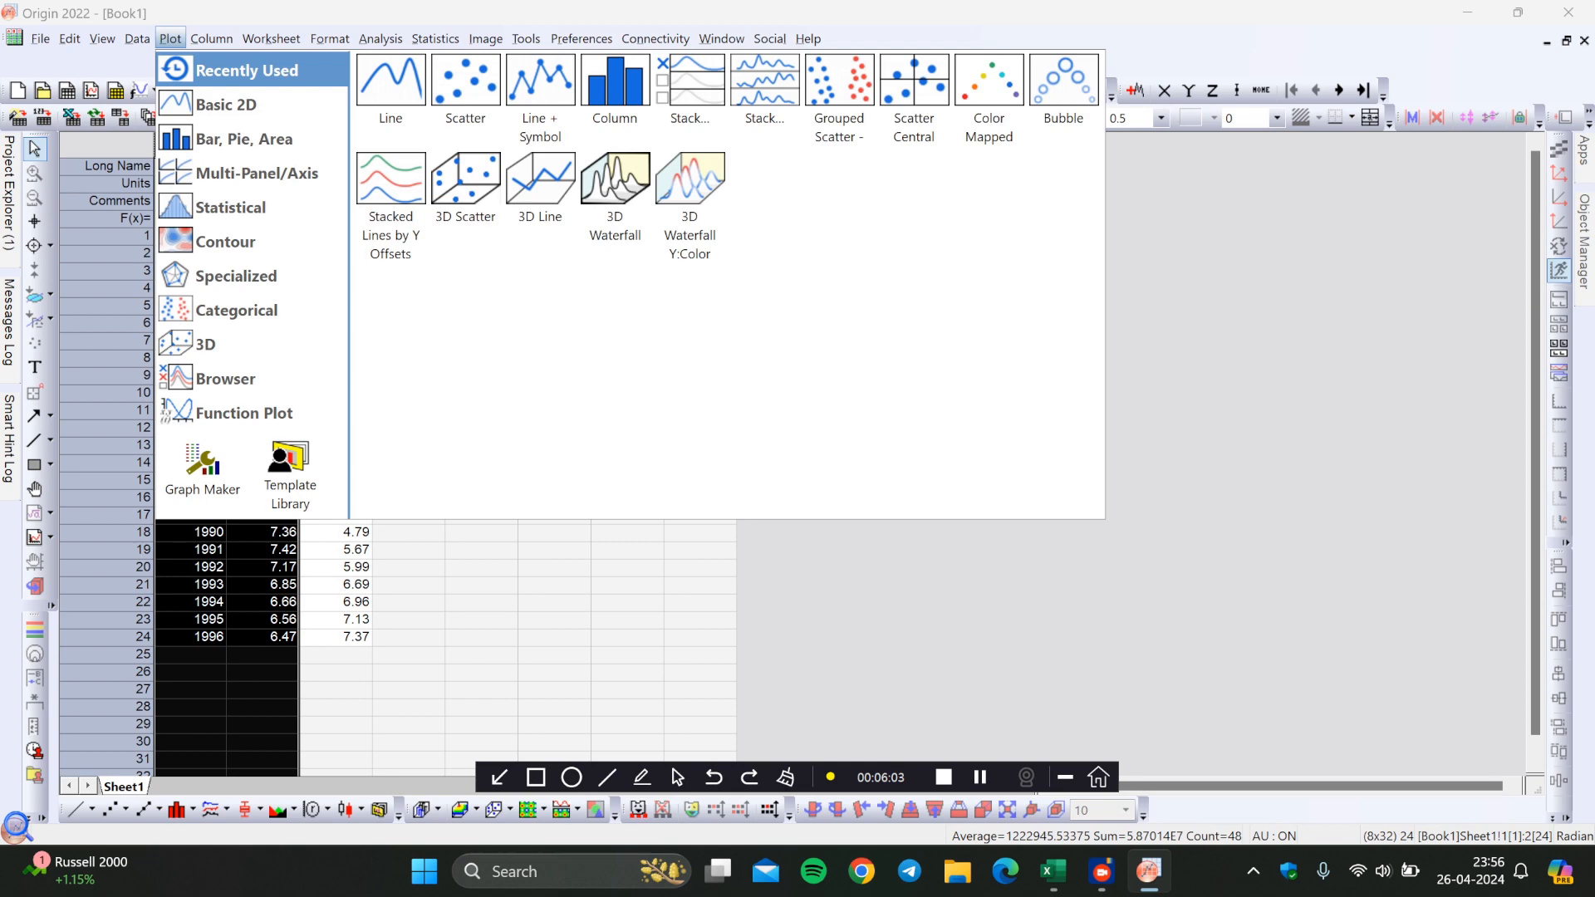
pyautogui.moveTo(249, 105)
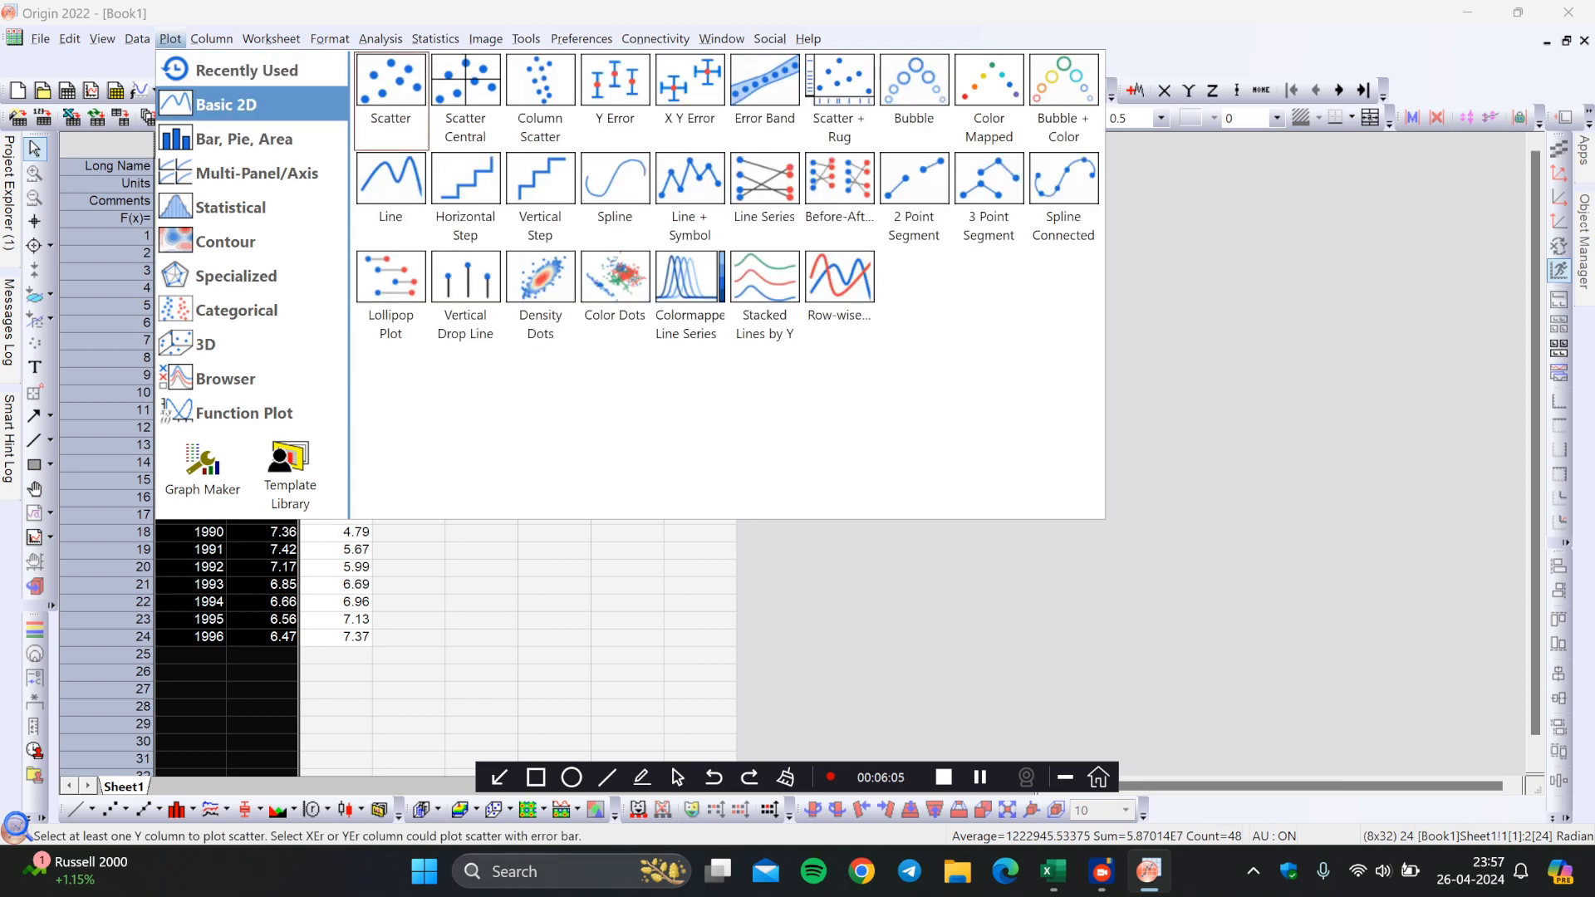
pyautogui.click(391, 98)
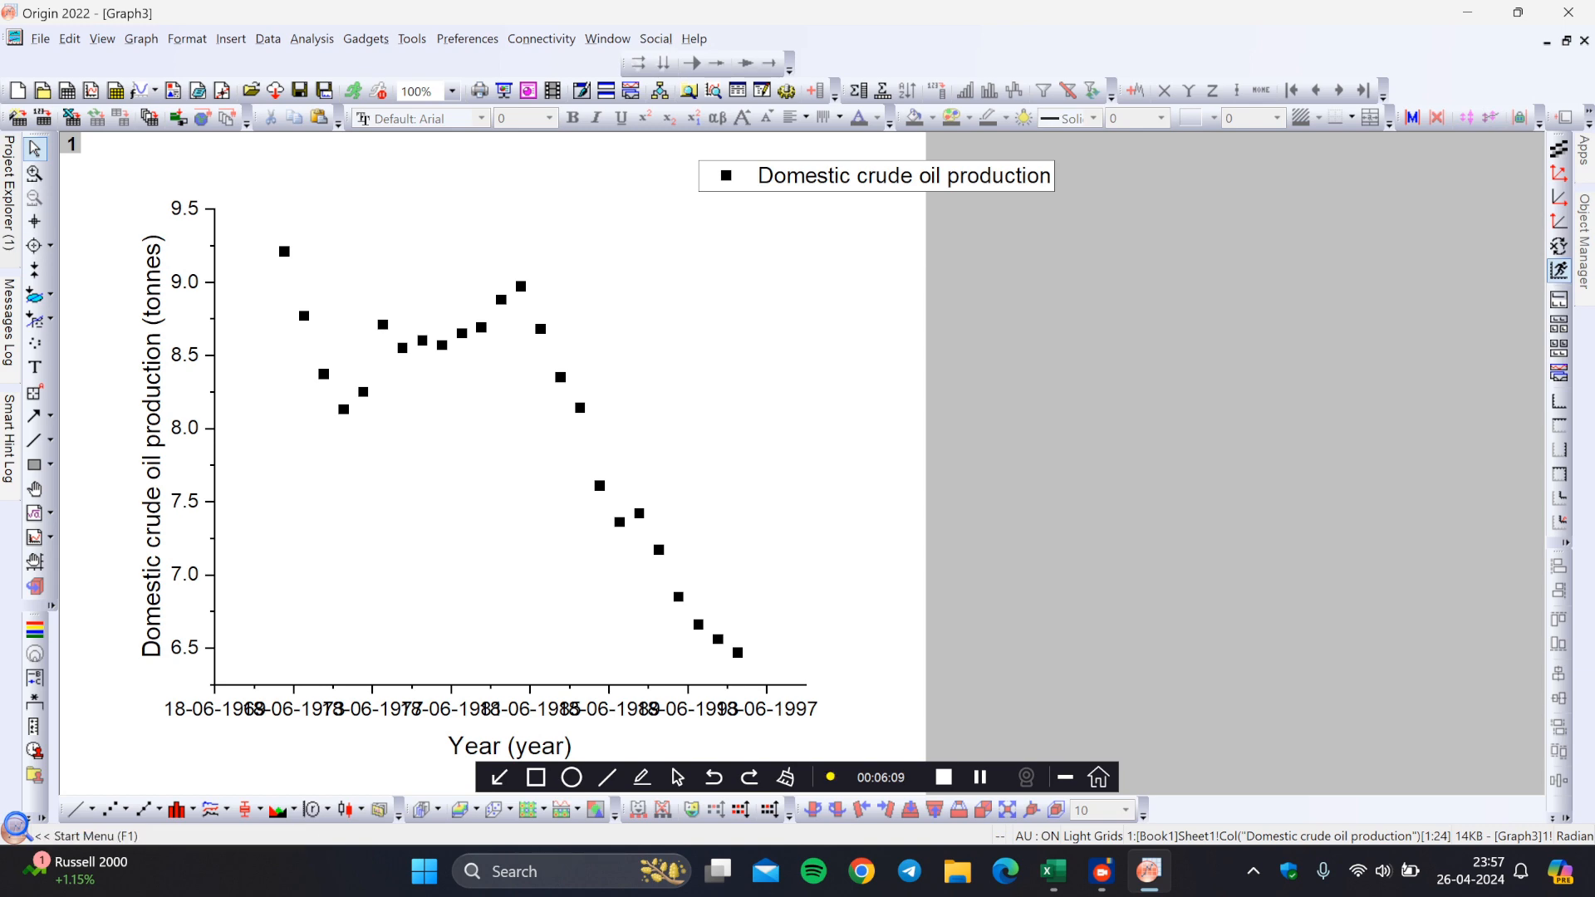
# Return to the Book1 worksheet and look through the available Basic 2D plot types.
pyautogui.moveTo(9, 194)
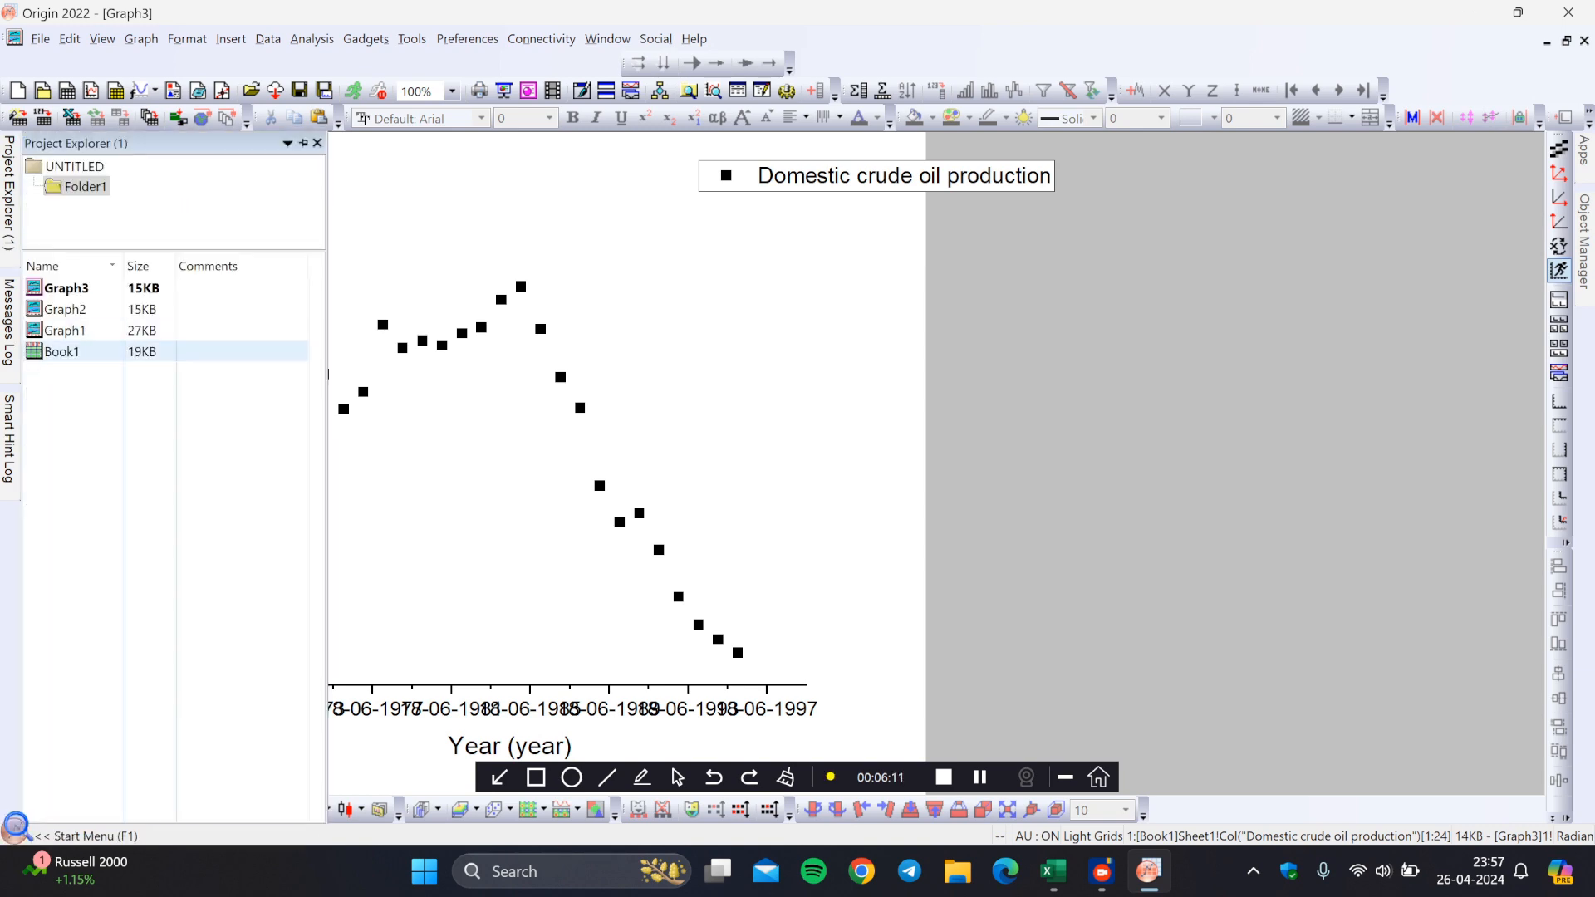
pyautogui.doubleClick(63, 351)
pyautogui.click(170, 38)
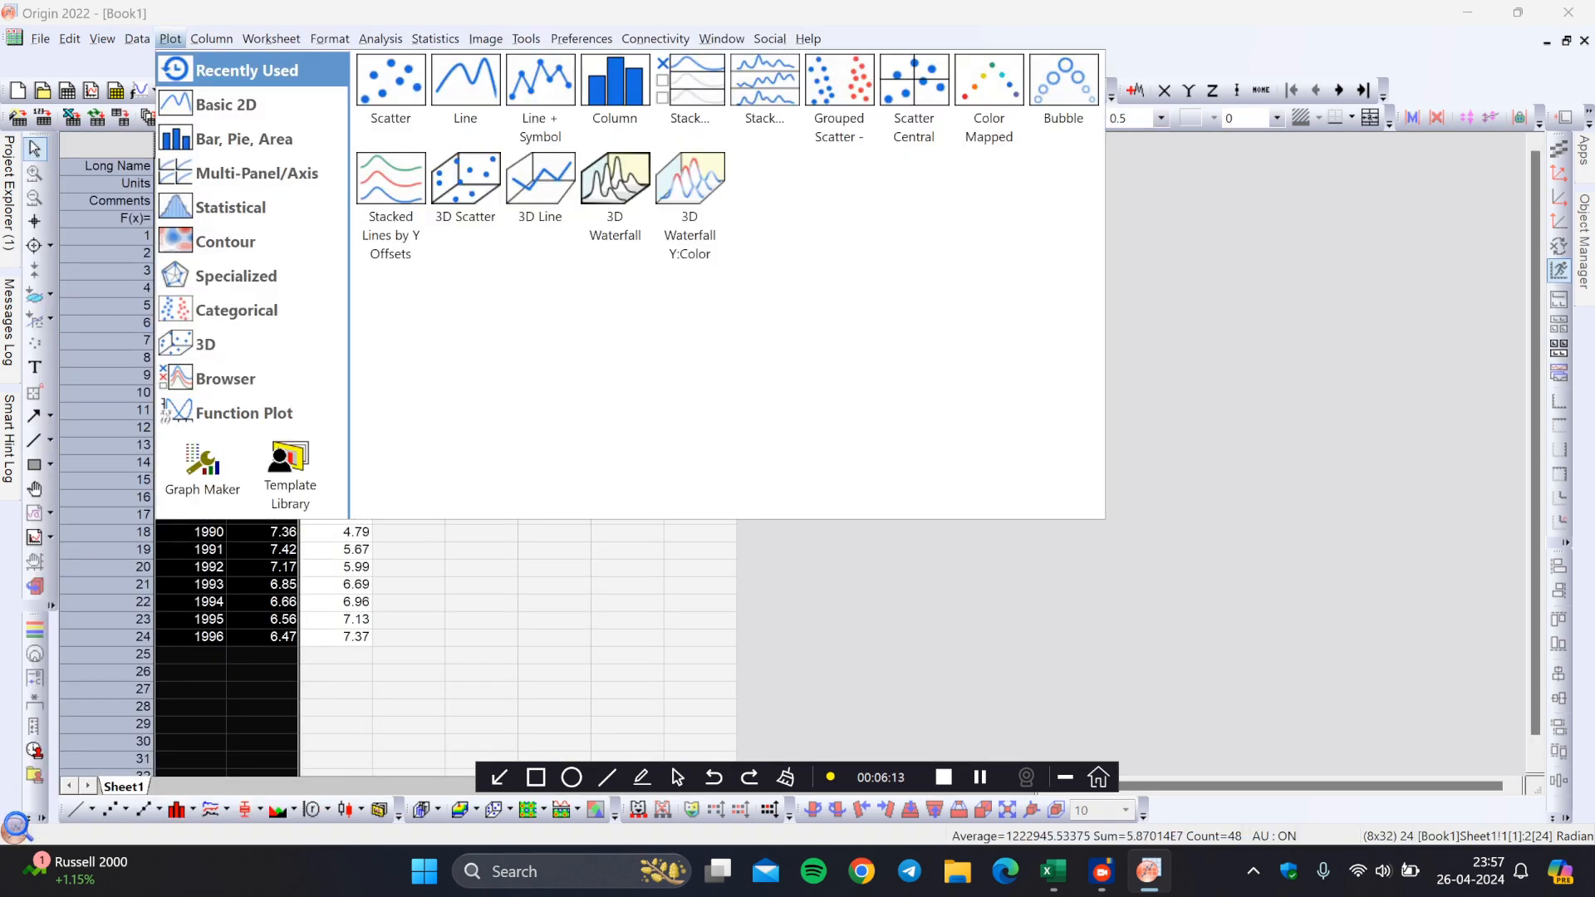
pyautogui.moveTo(250, 105)
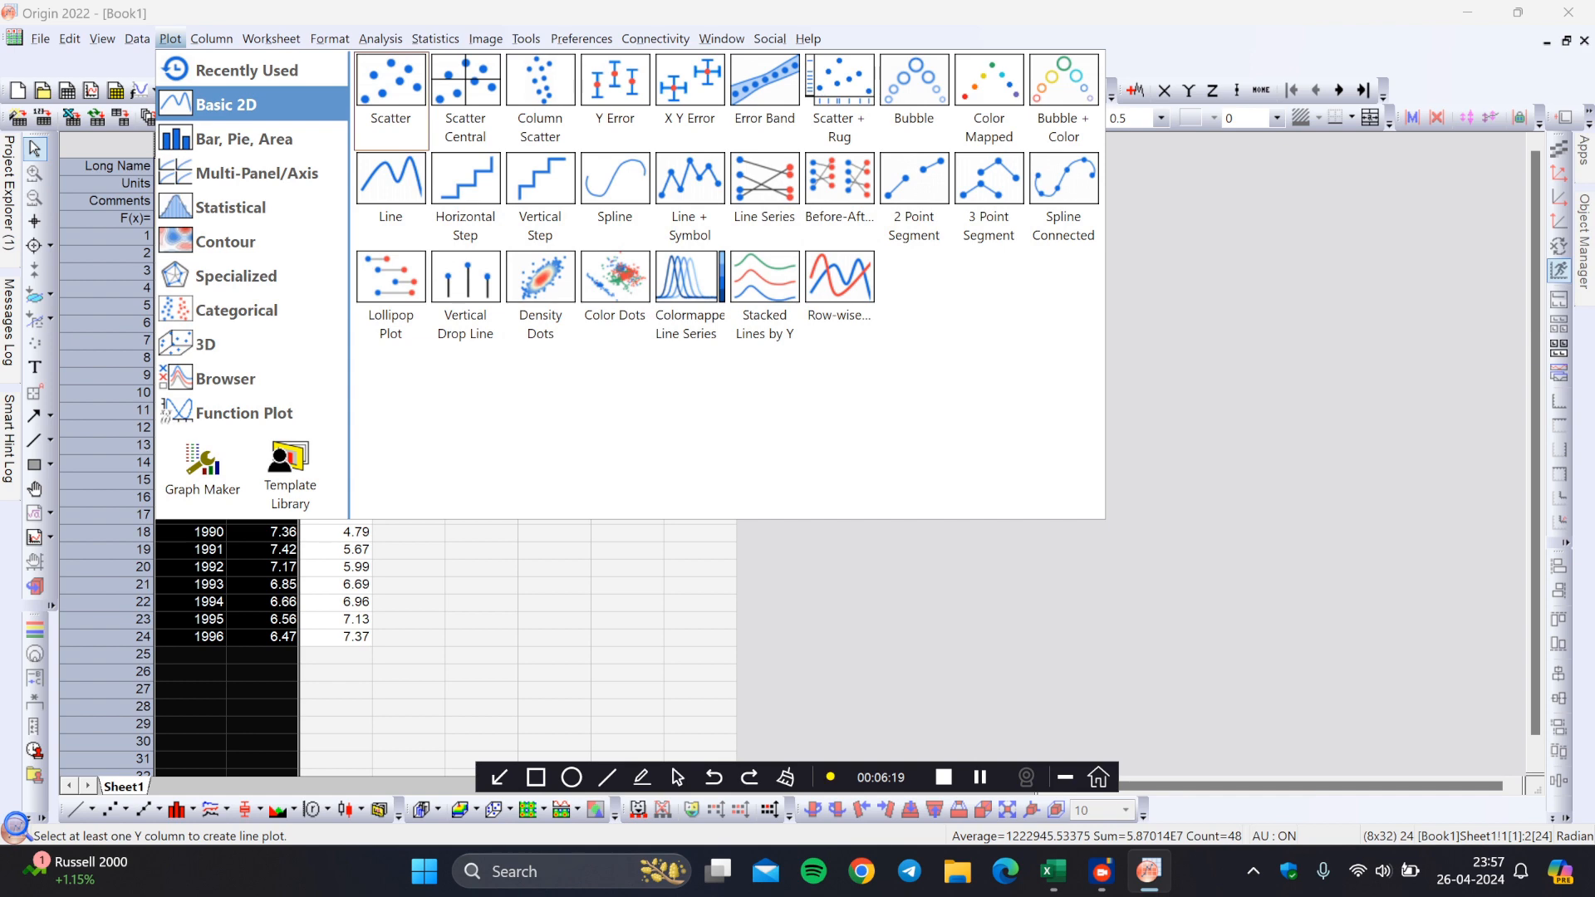
pyautogui.click(897, 598)
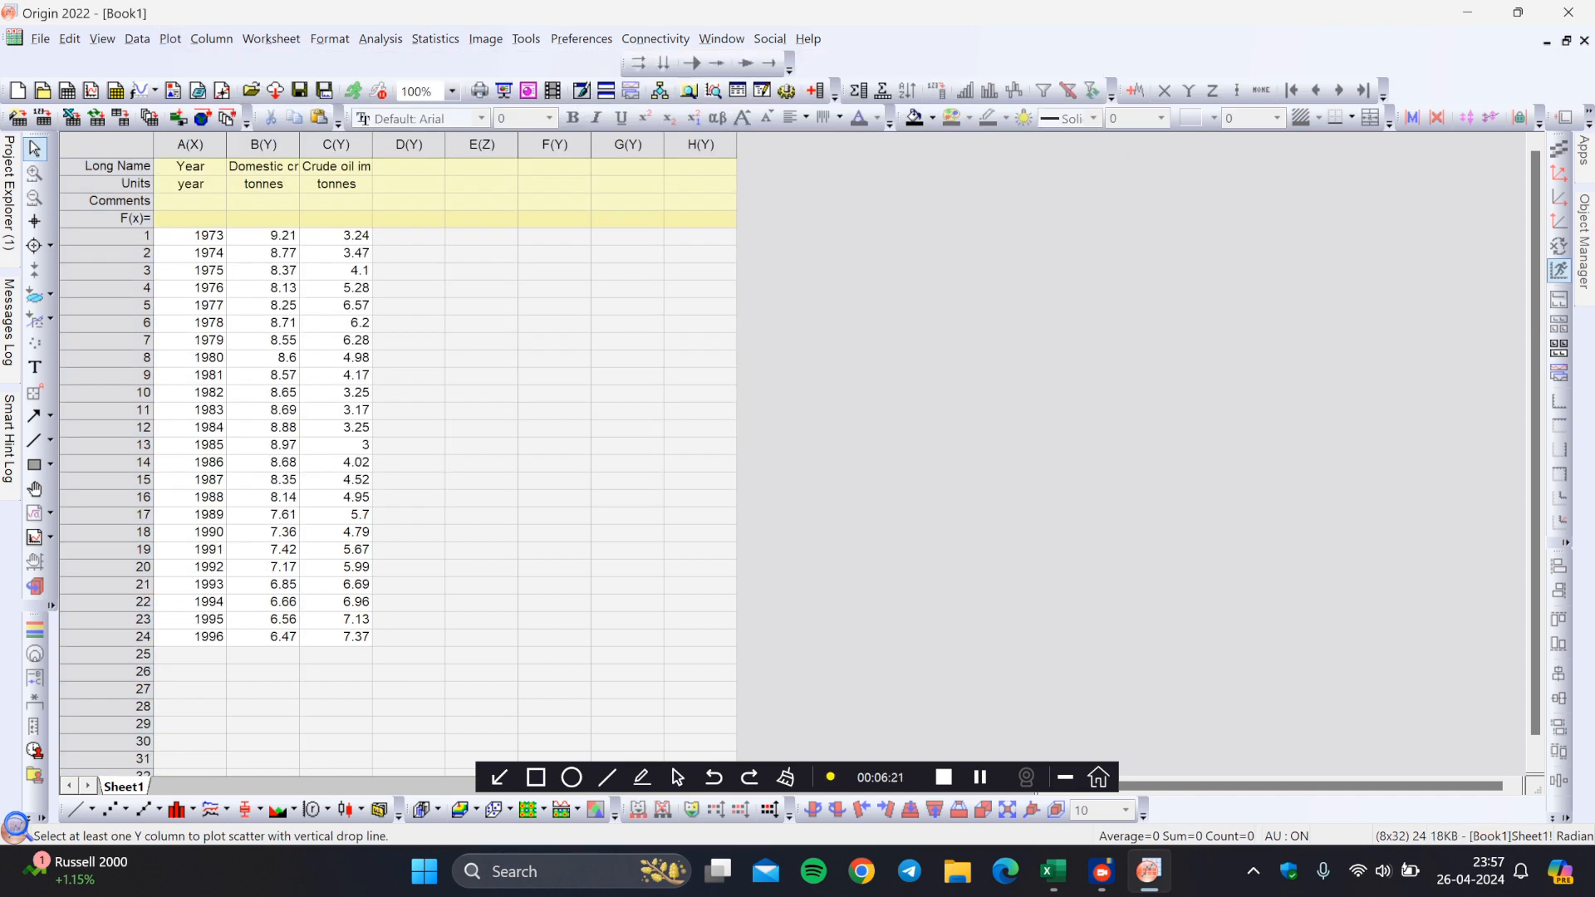